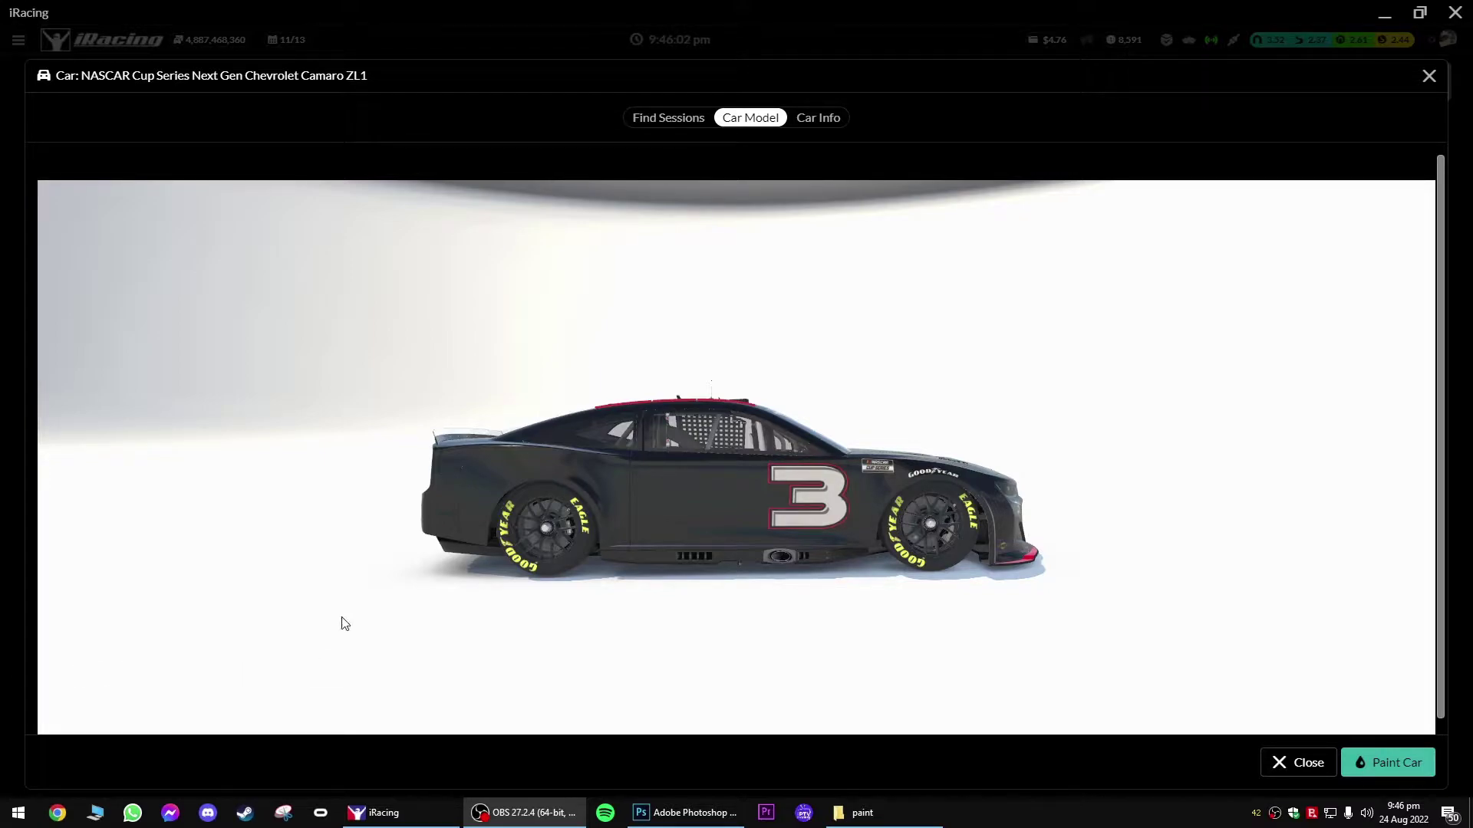
Step: Open the Paint Shop from the NASCAR Next Gen Camaro ZL1 car page
click(1393, 767)
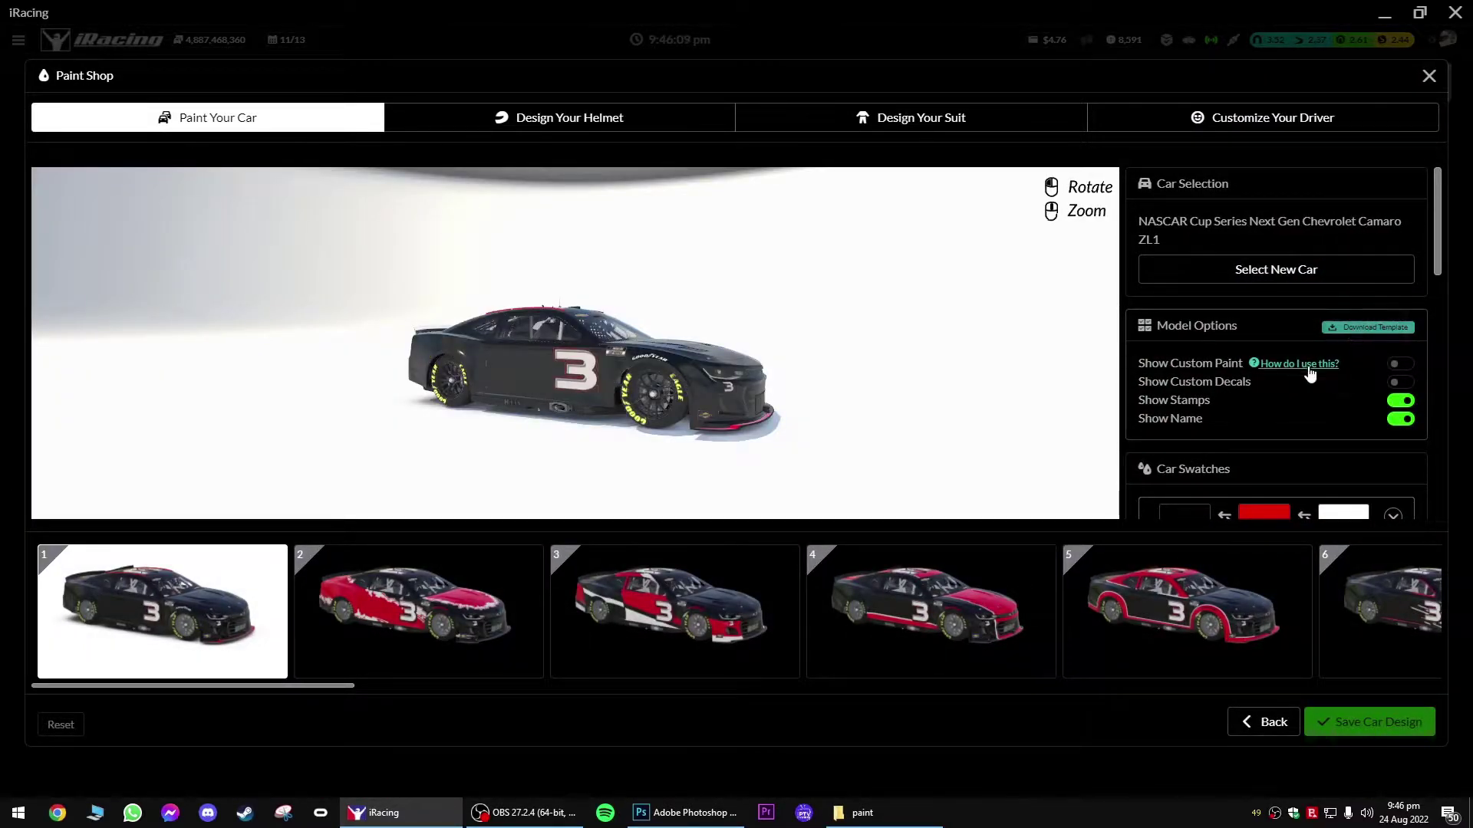
Step: Close the Paint Shop and browse to This PC > Documents > iRacing > paint > stockcars chevycamarozl12022
click(1429, 76)
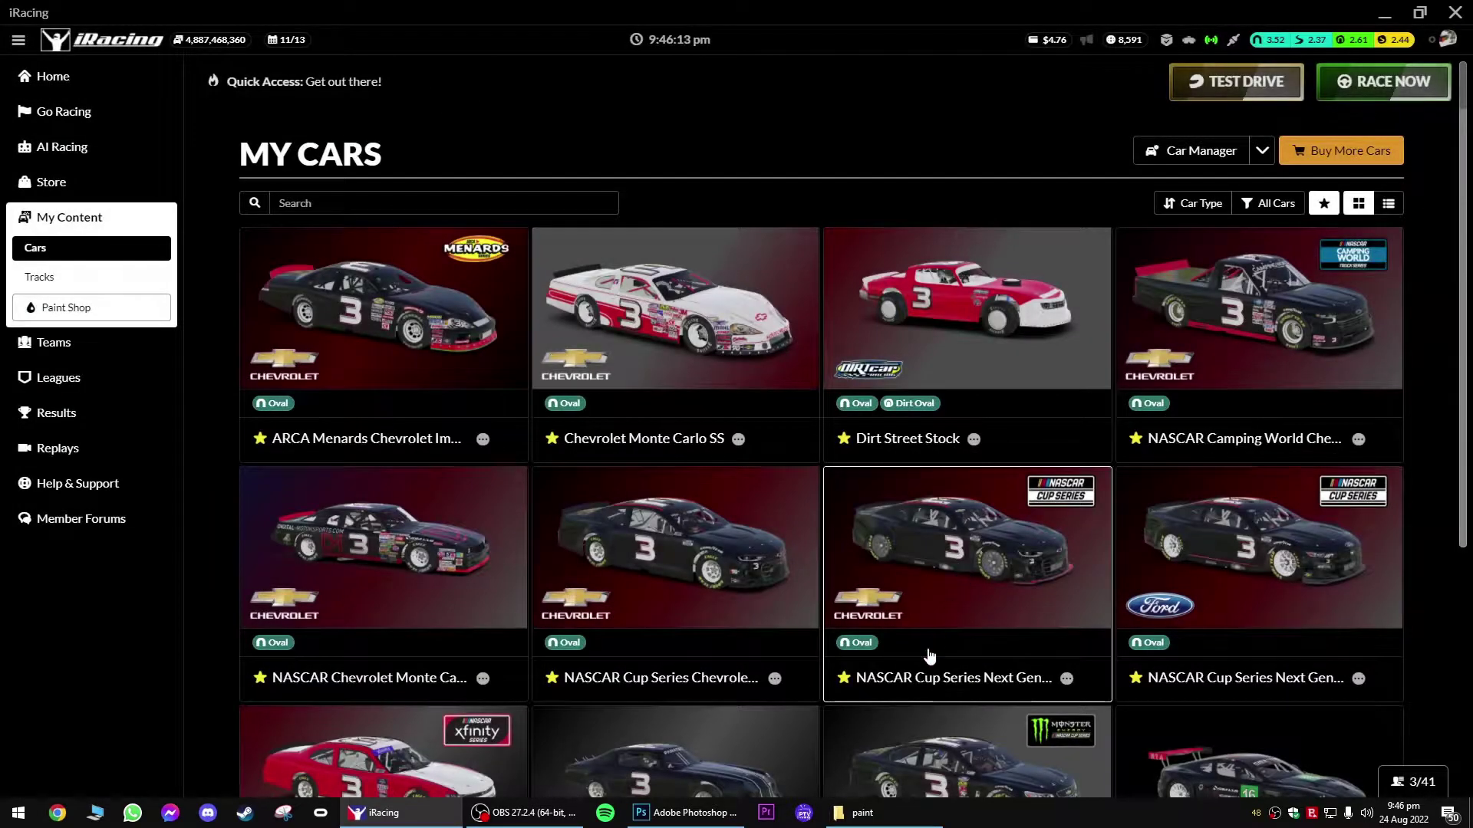
click(889, 814)
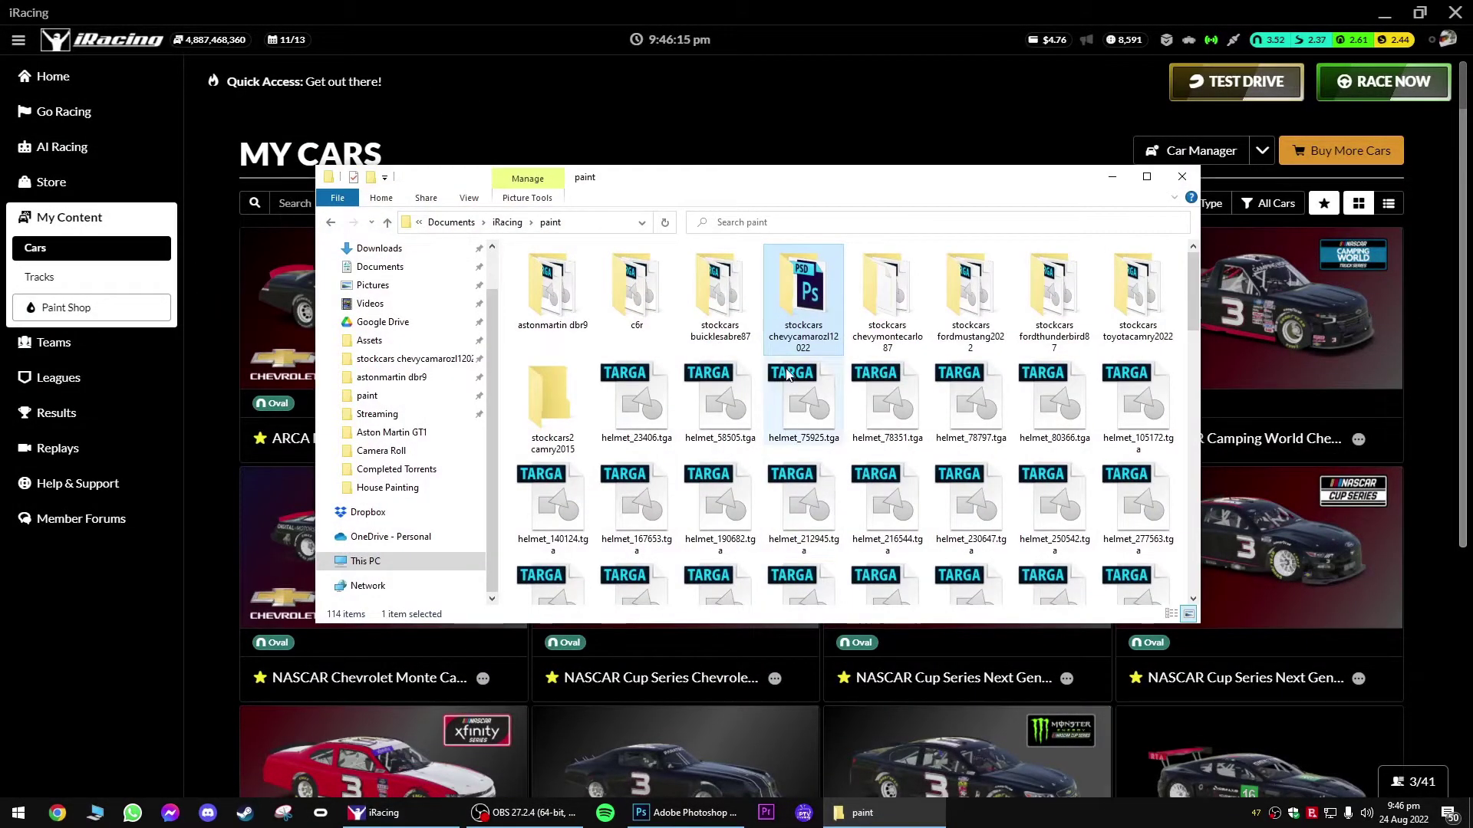
double_click(804, 307)
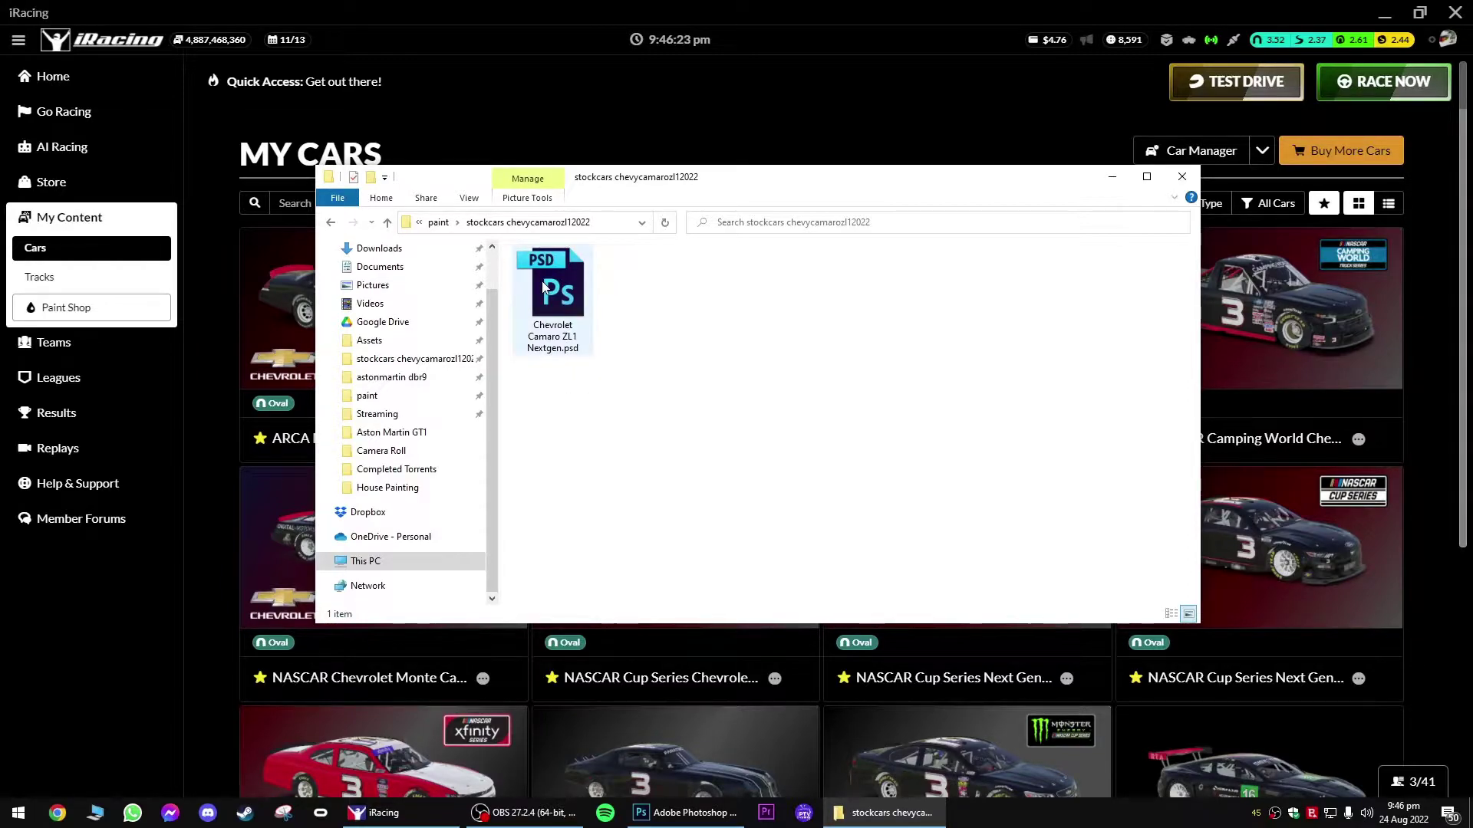
click(438, 223)
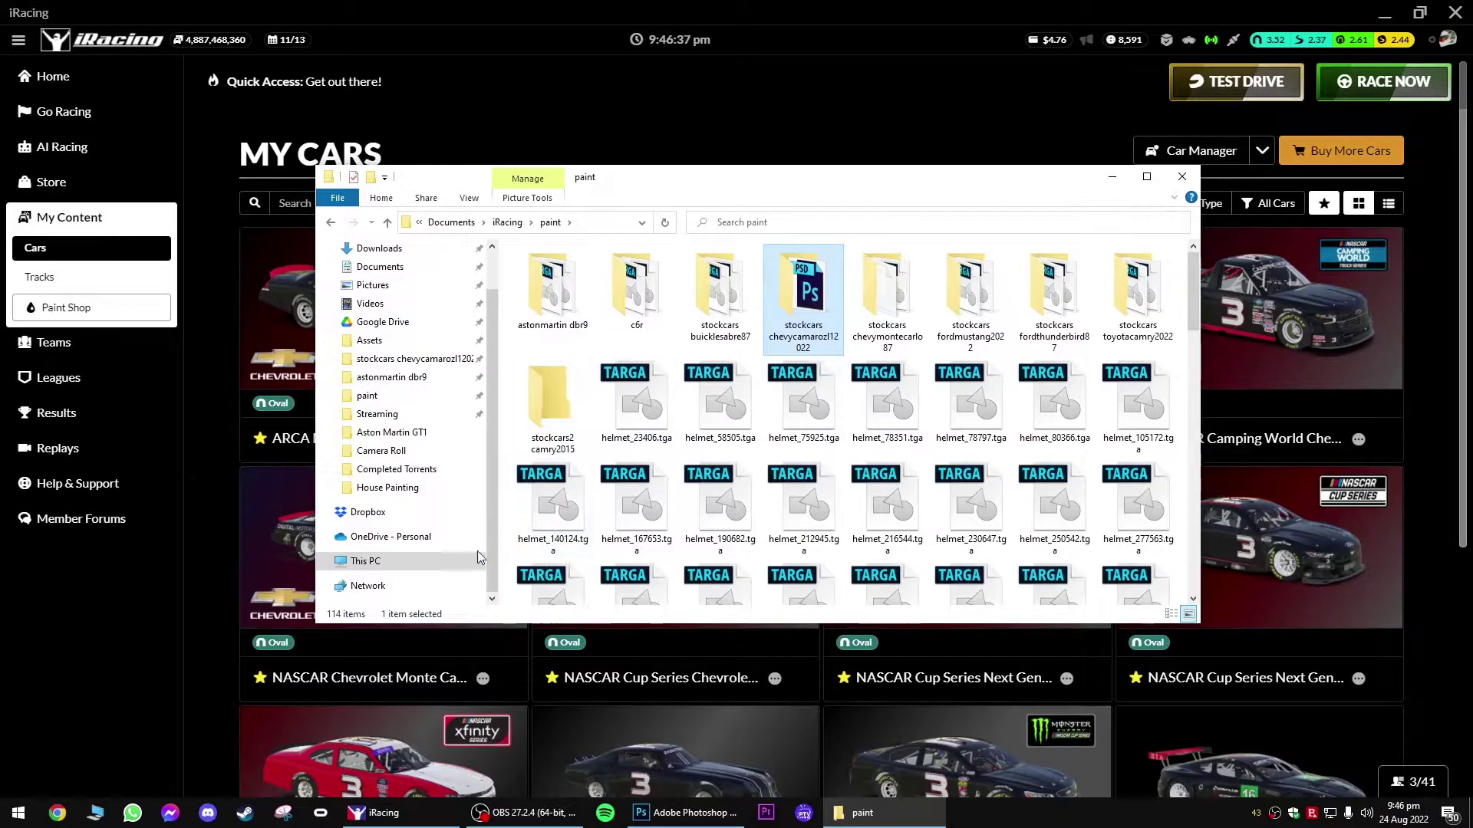
click(397, 566)
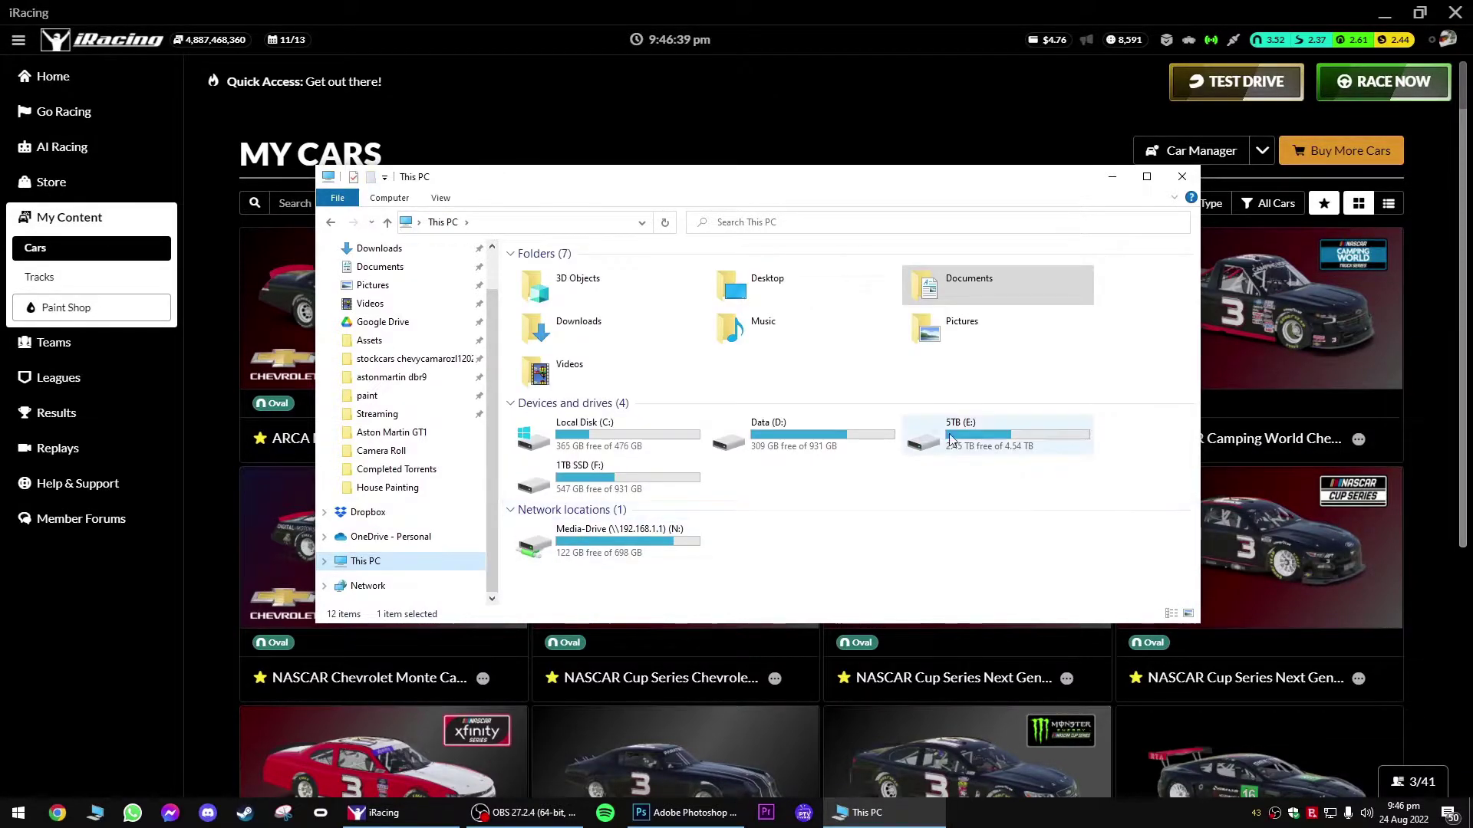
double_click(973, 289)
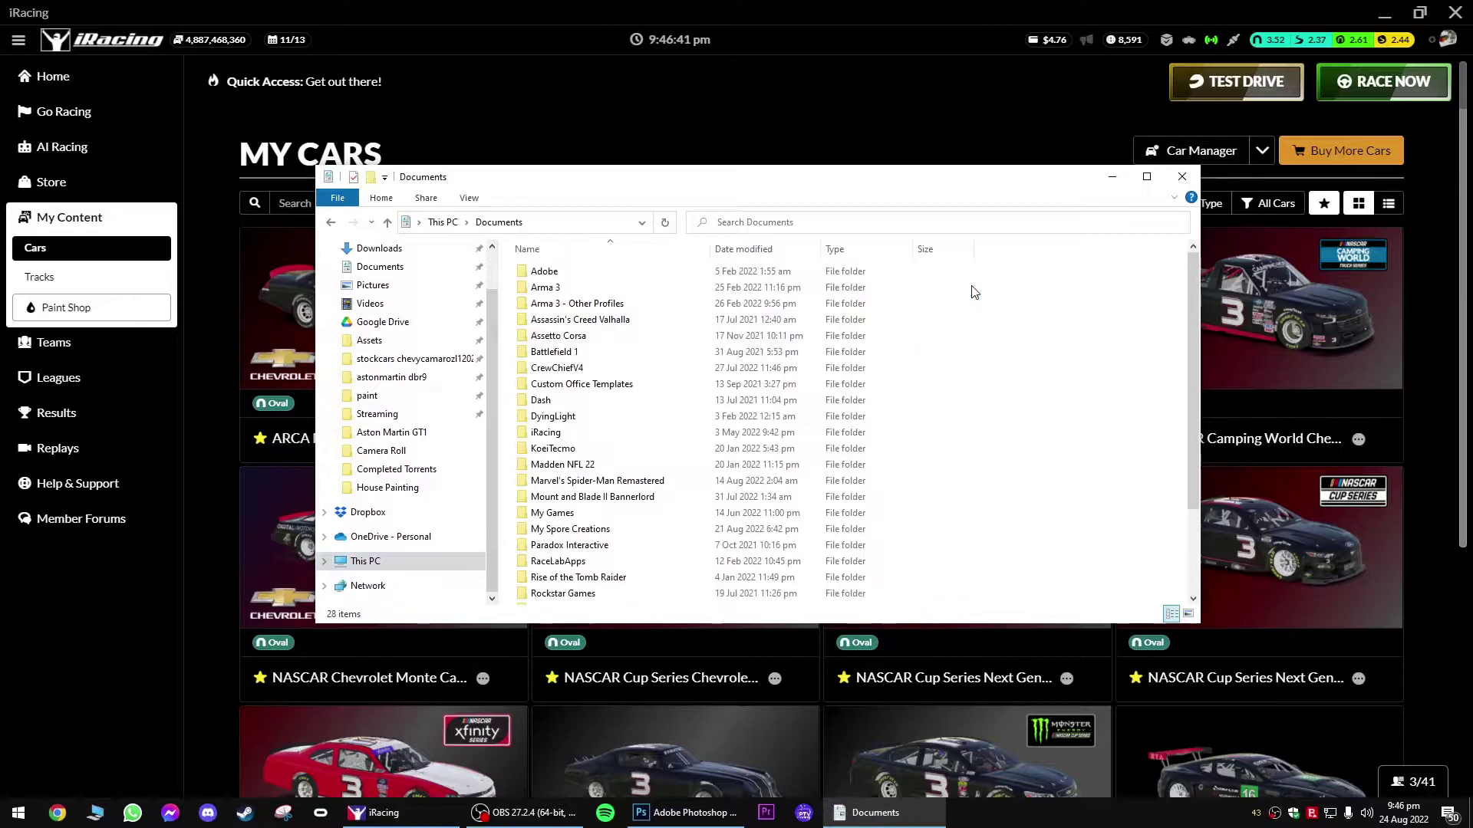
double_click(546, 433)
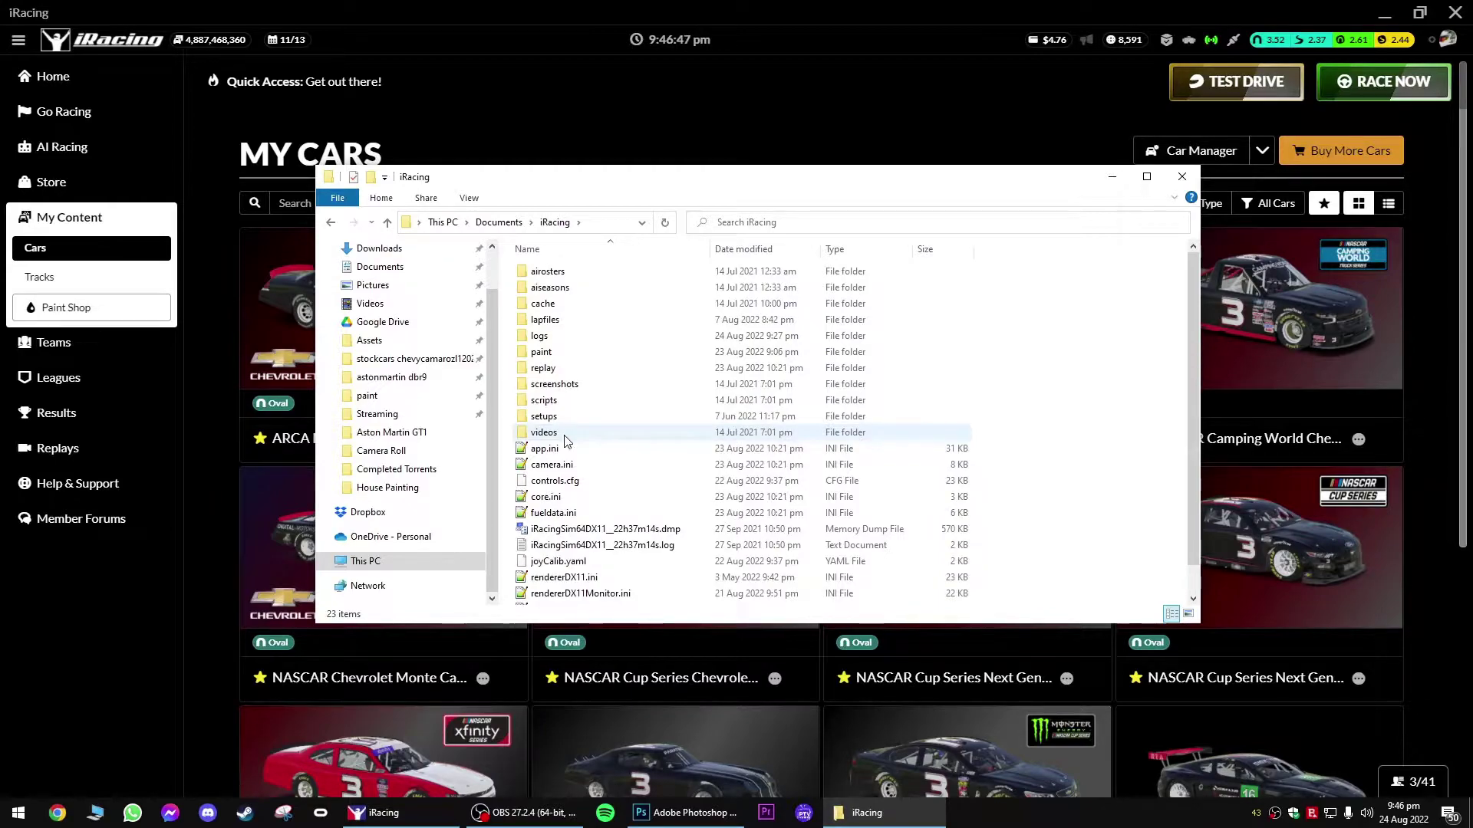
double_click(553, 353)
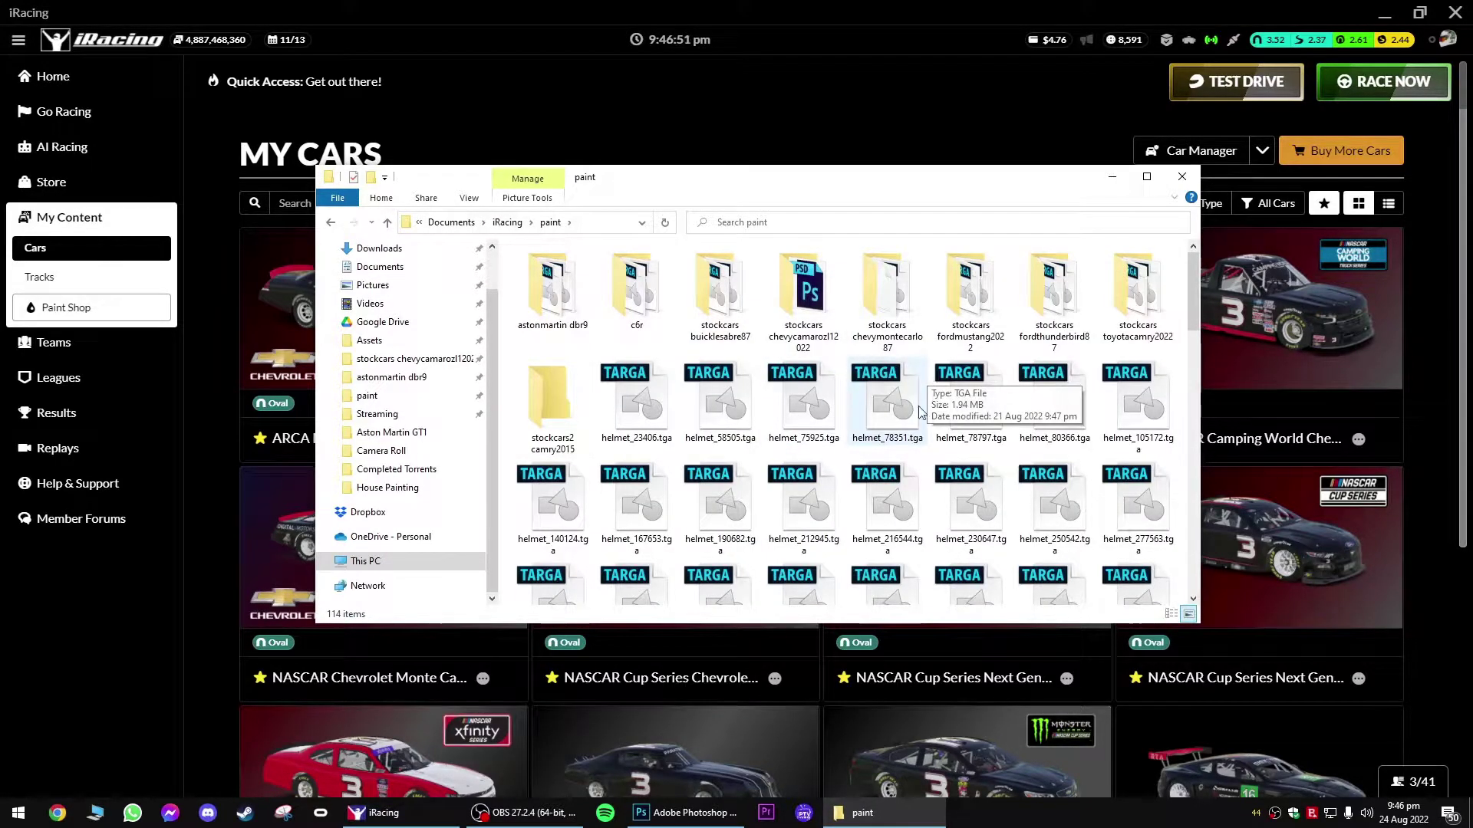
double_click(829, 346)
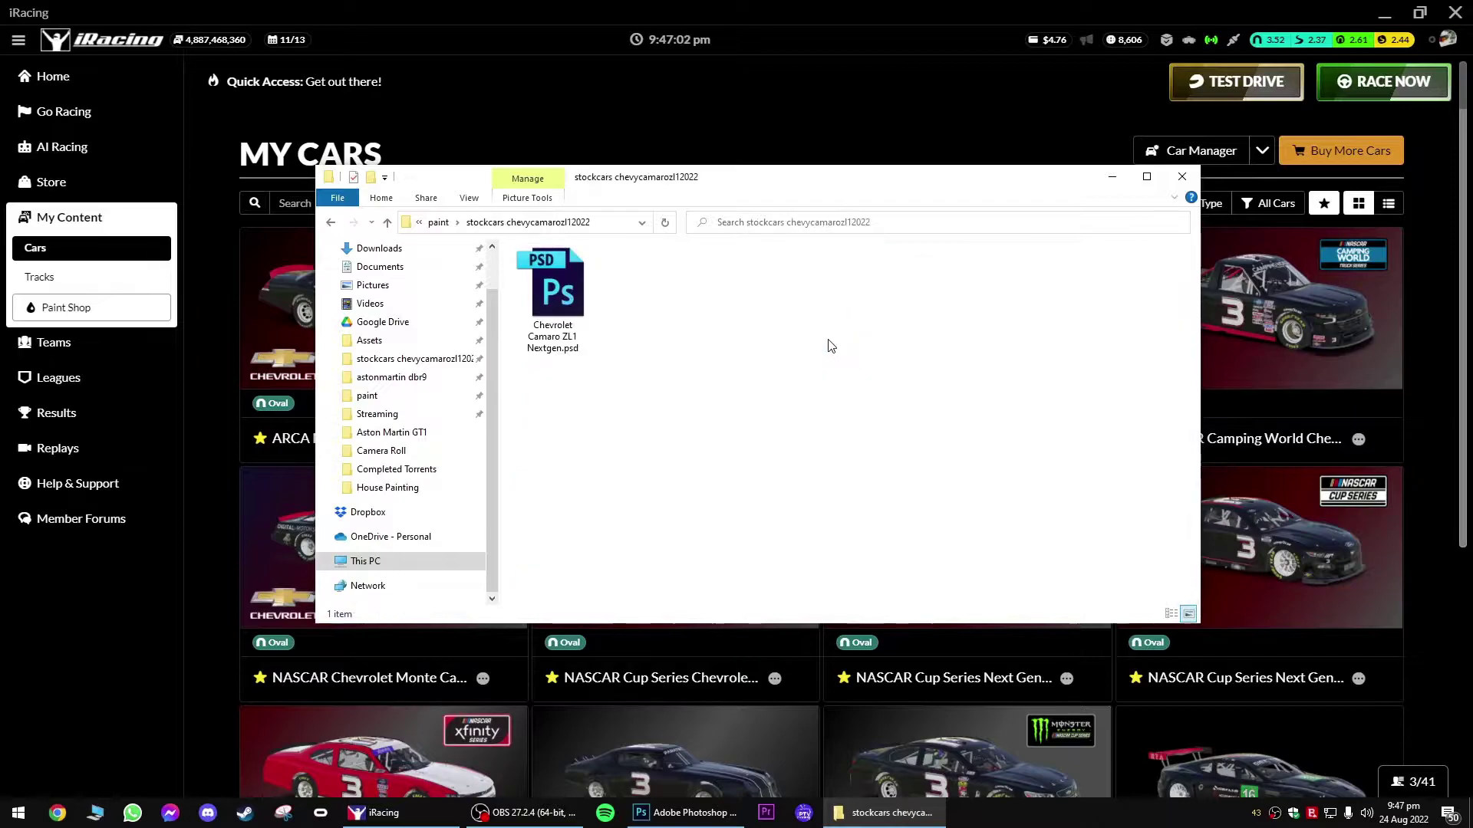
Step: Rename Chevrolet Camaro ZL1 Nextgen.psd to car_ plus the customer ID and open it in Photoshop
click(547, 345)
click(548, 343)
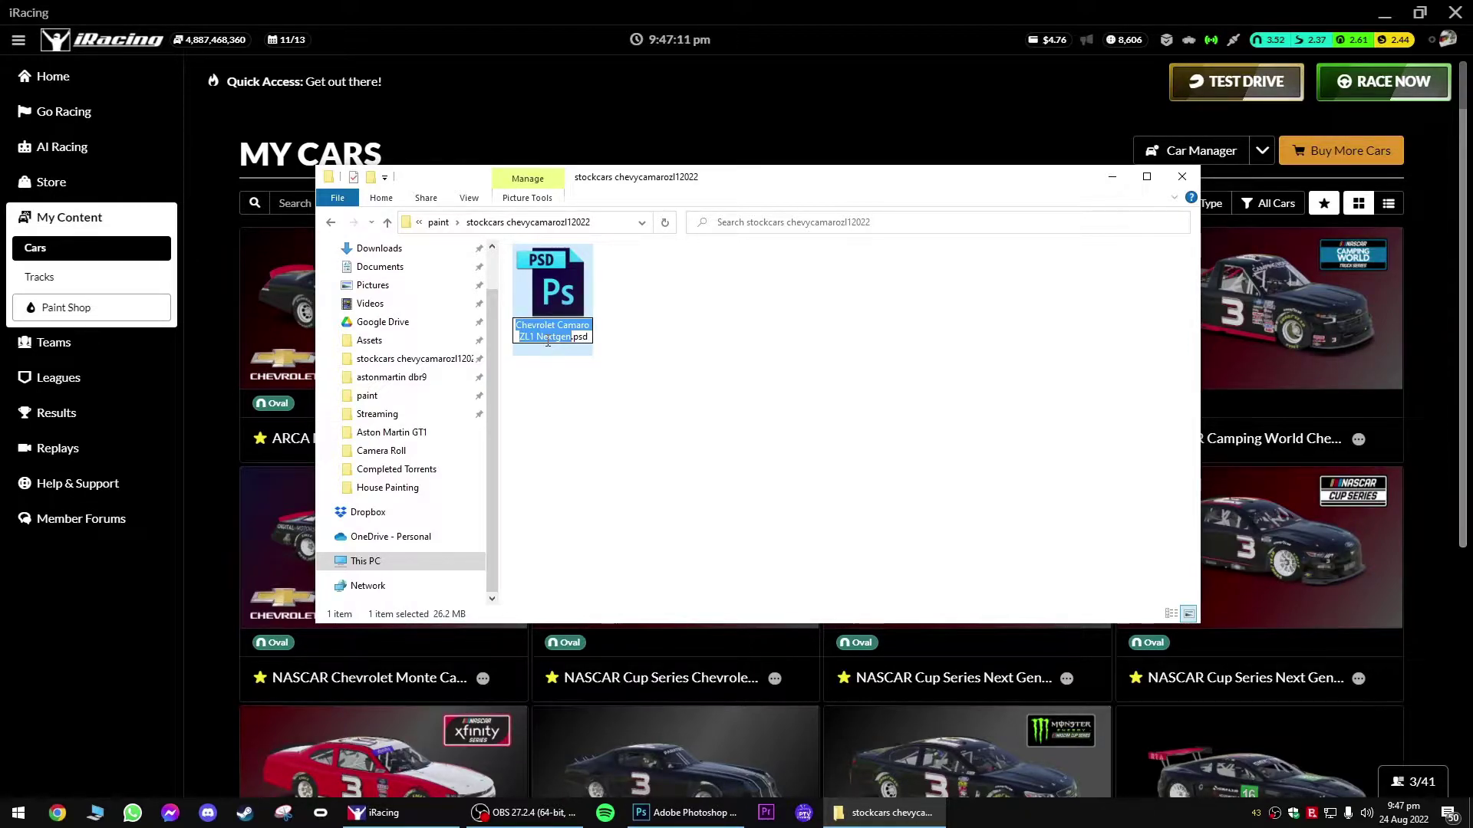
text(car_)
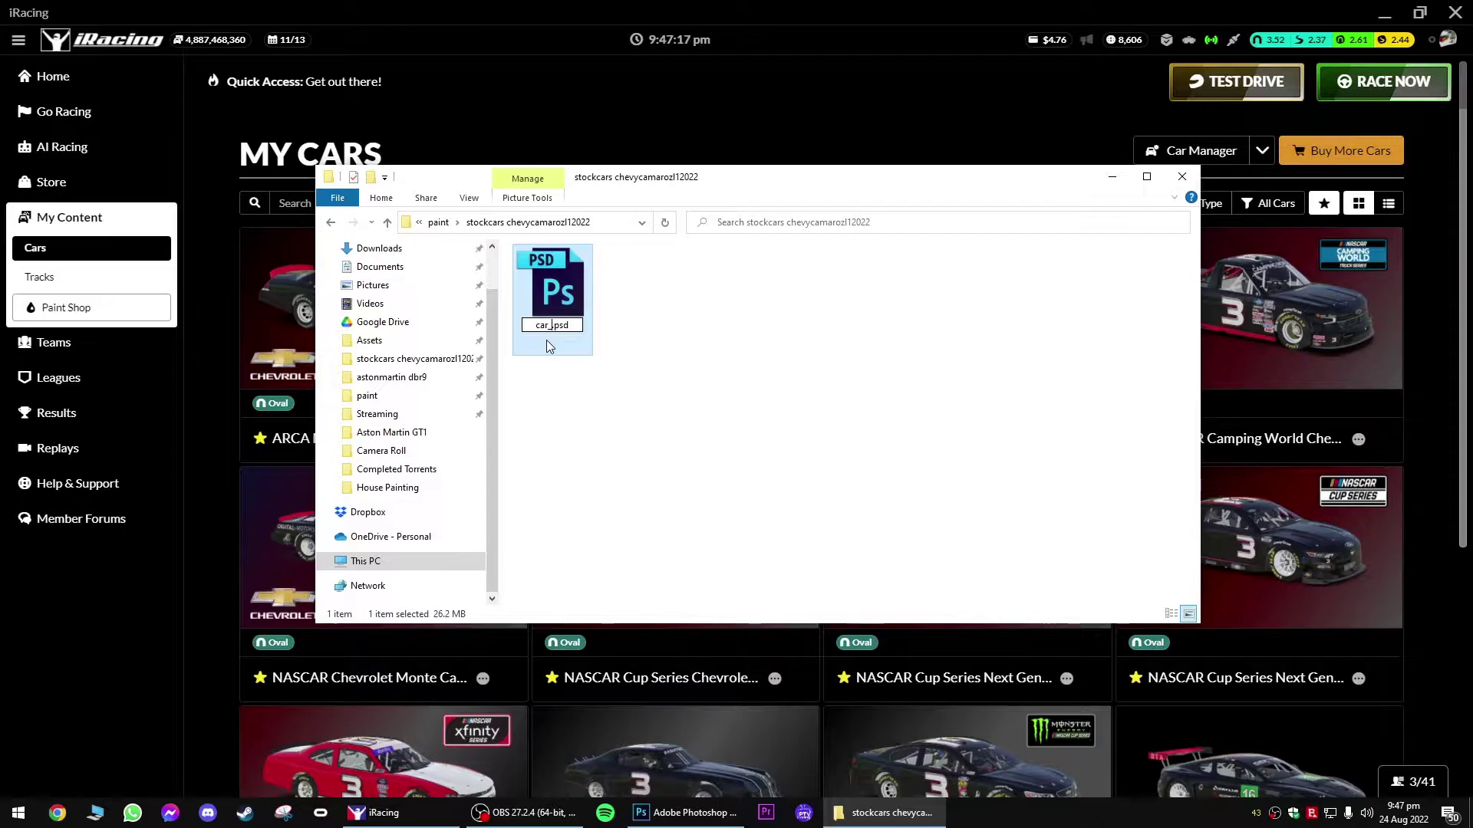
text(411938)
key(Return)
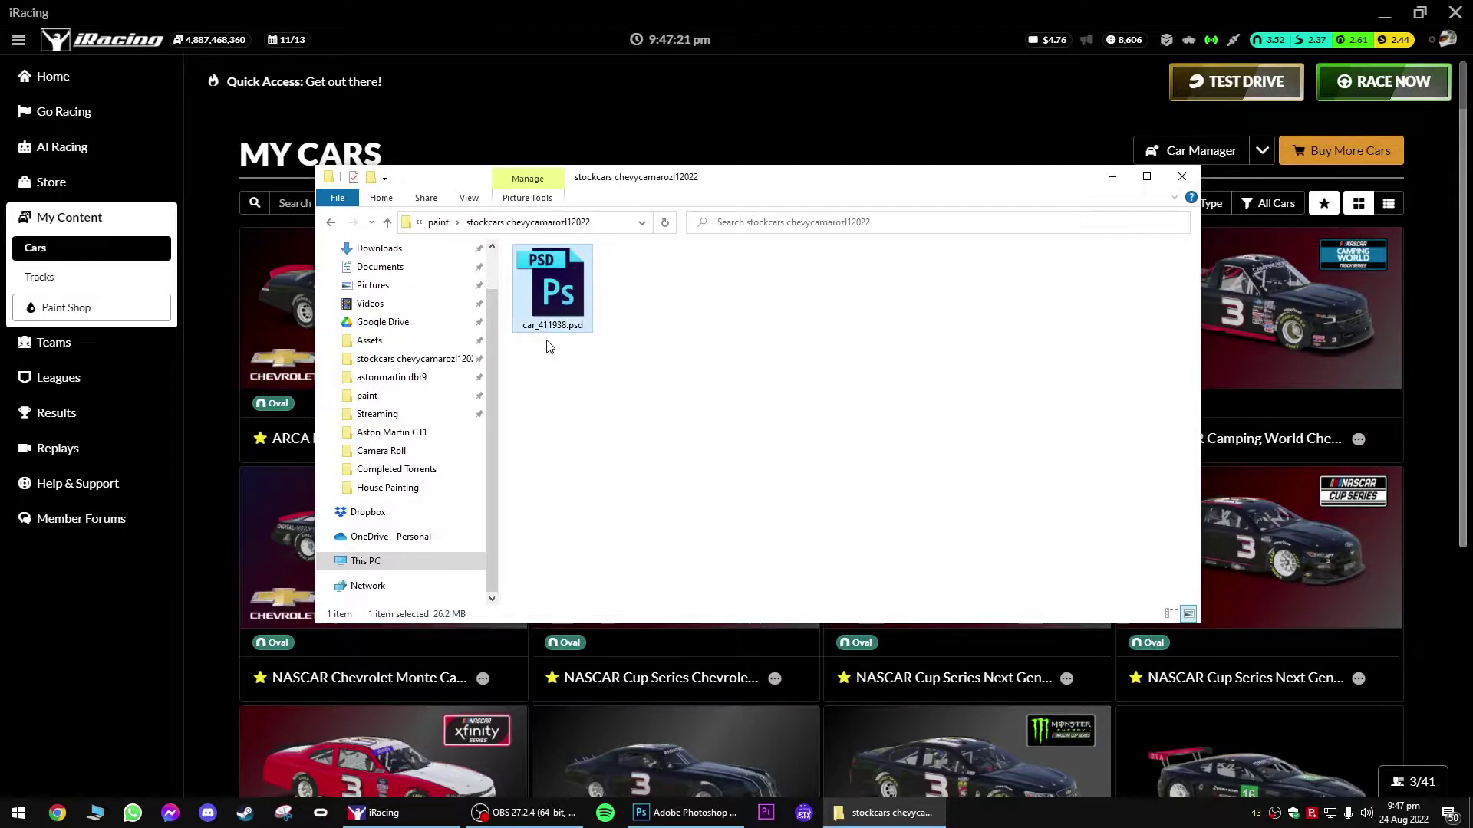
key(Return)
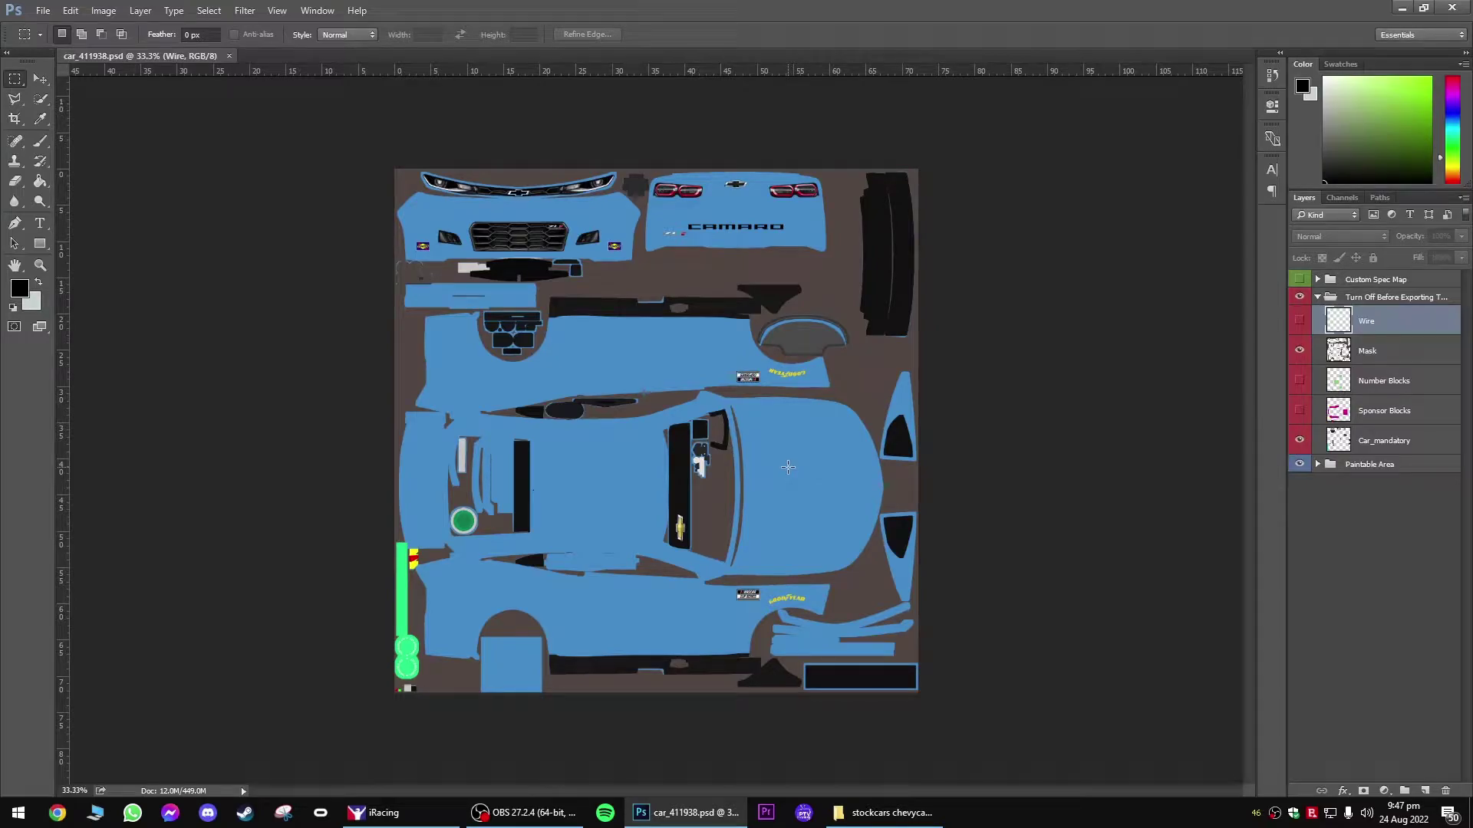
Step: Expand the Paintable Area group and hide the Car_decal layer
scroll(788, 466, up, 2)
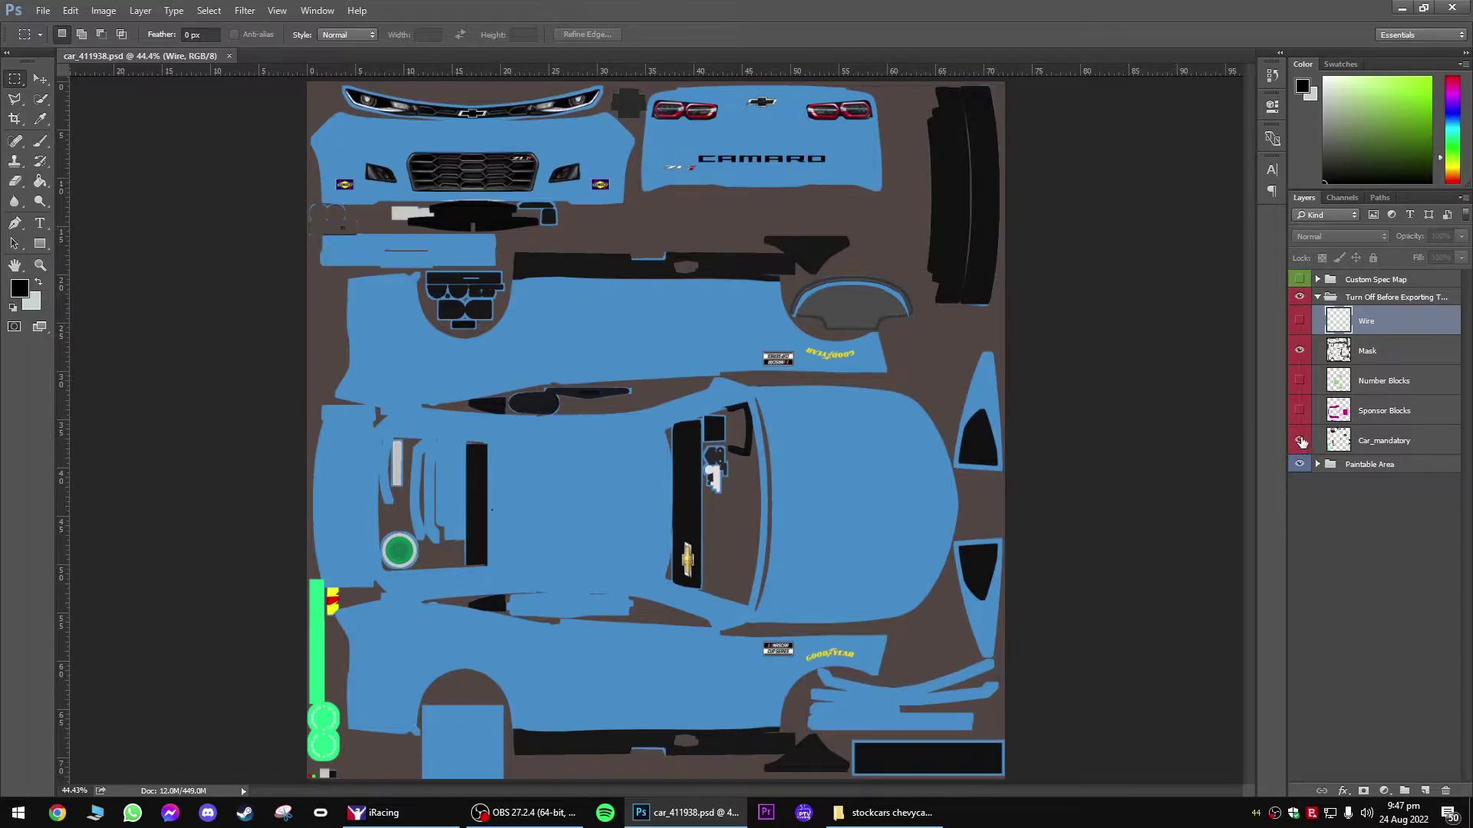
click(1299, 441)
click(1299, 441)
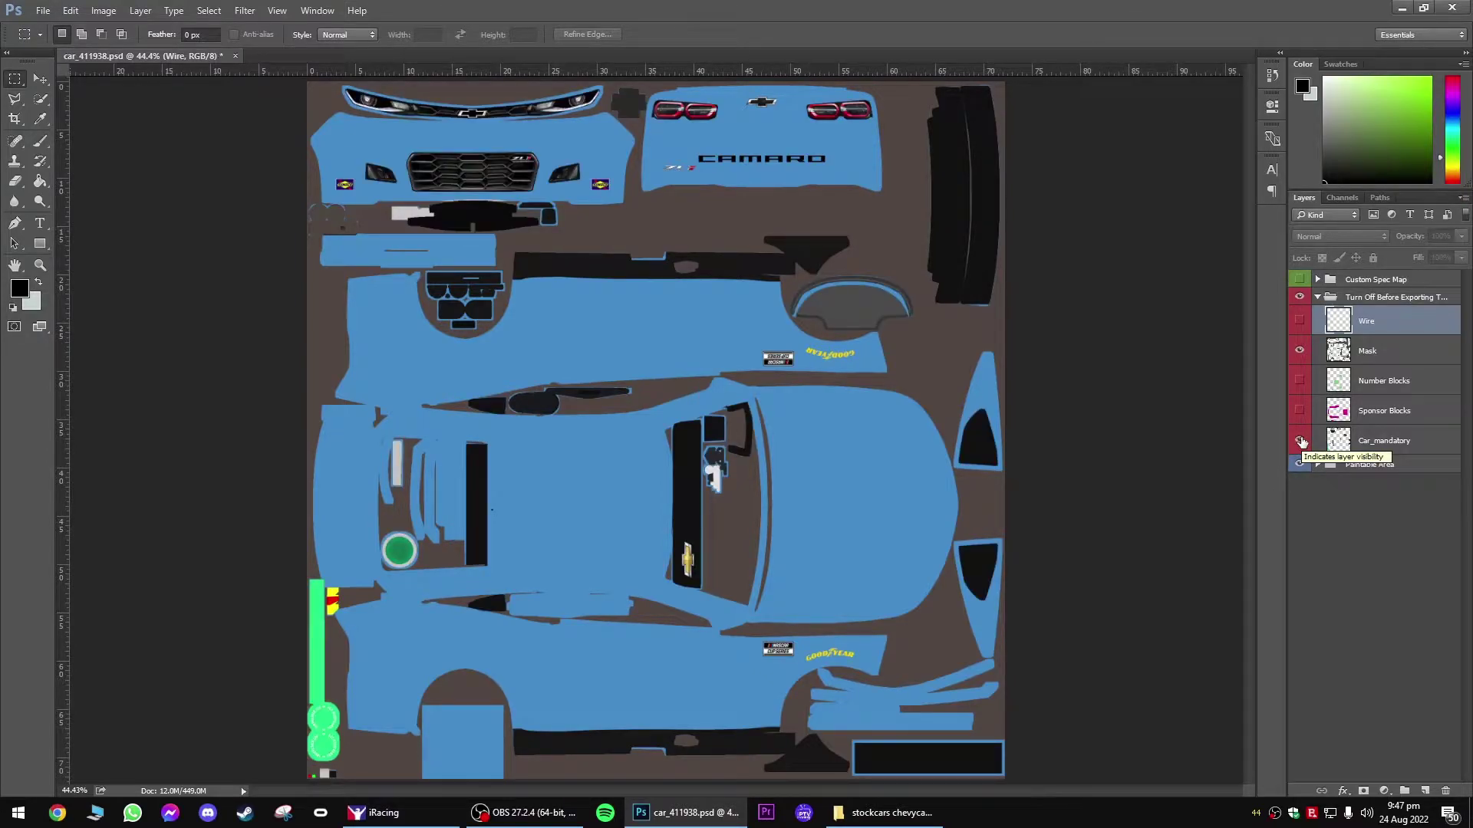
click(1317, 464)
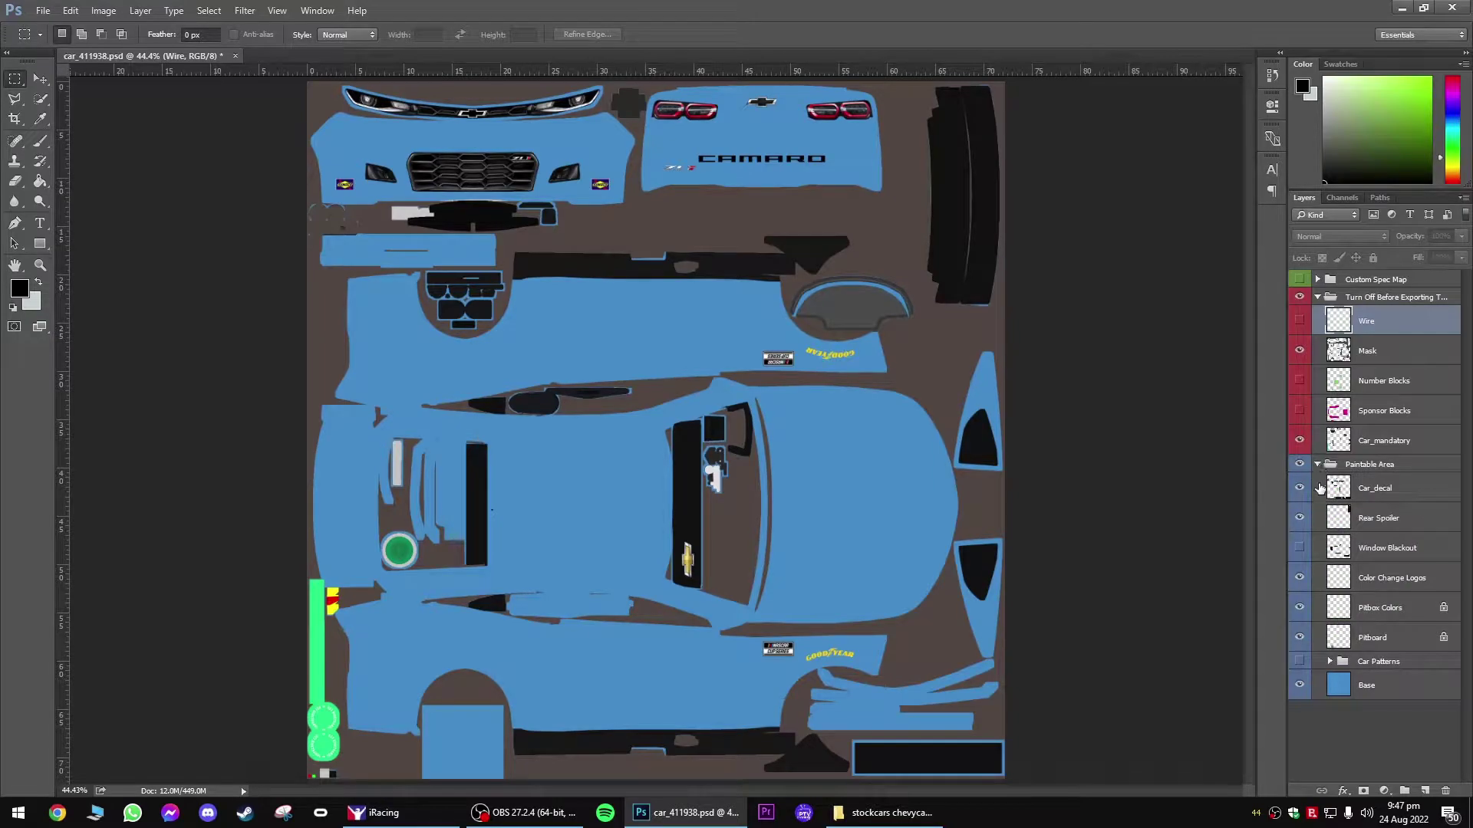
click(1300, 489)
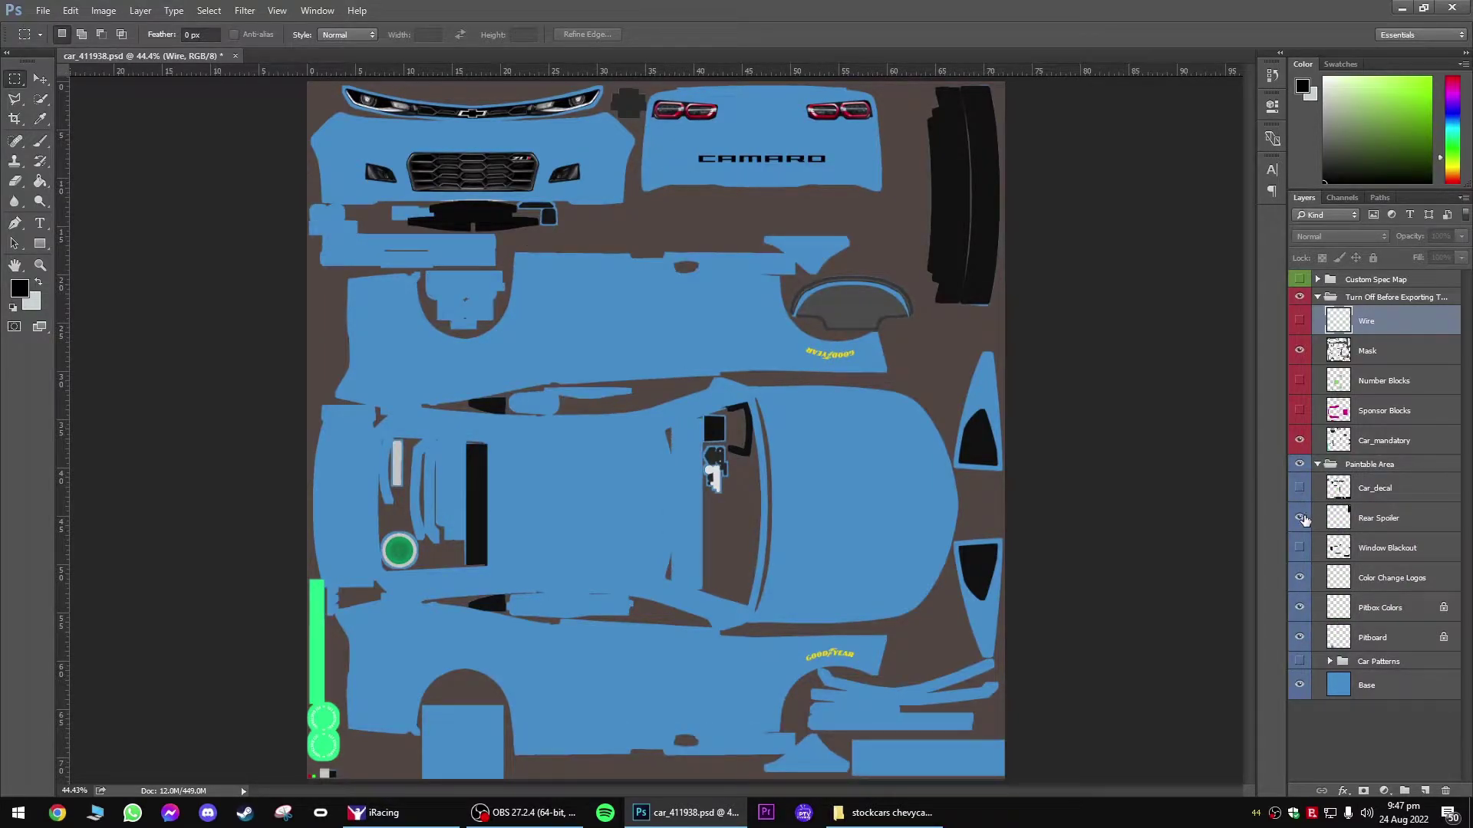
Step: Unlock the Pitbox Colors and Pitboard layers and select the Base layer
click(1299, 579)
click(1297, 580)
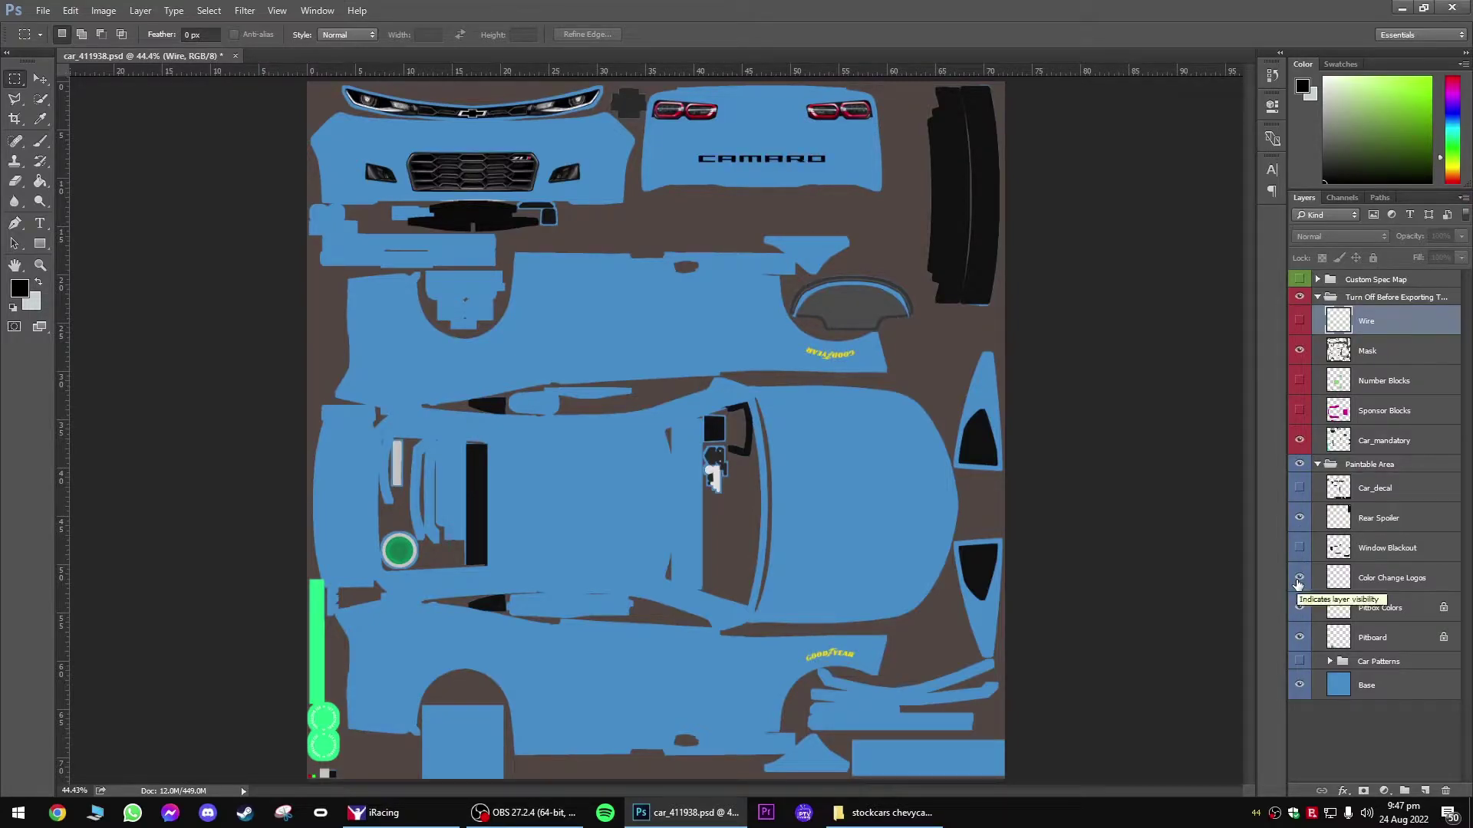
click(1444, 608)
click(1443, 637)
click(1405, 694)
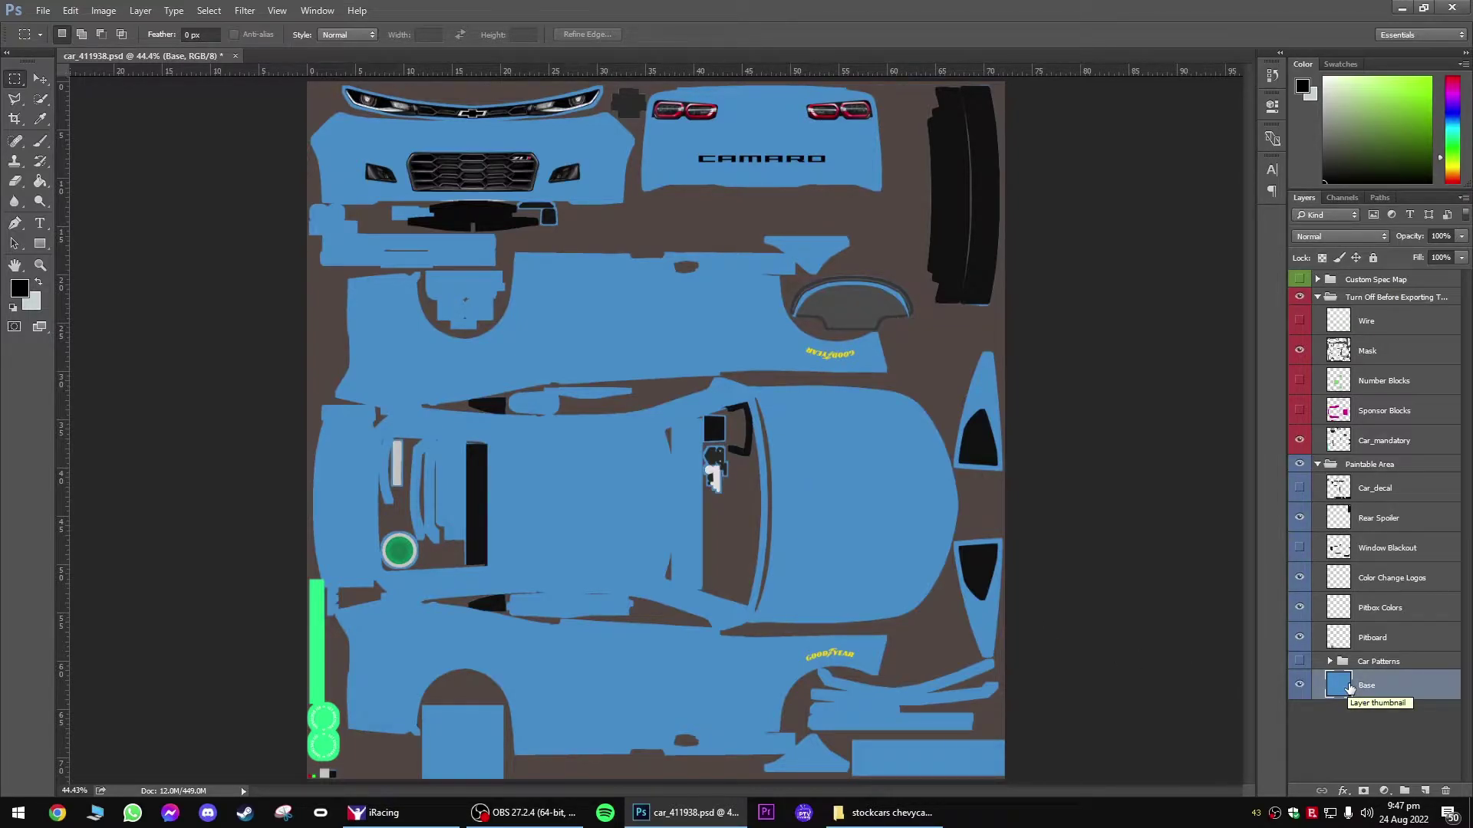
Step: Fill the blue base paint with red ff0000 using the Paint Bucket
click(21, 296)
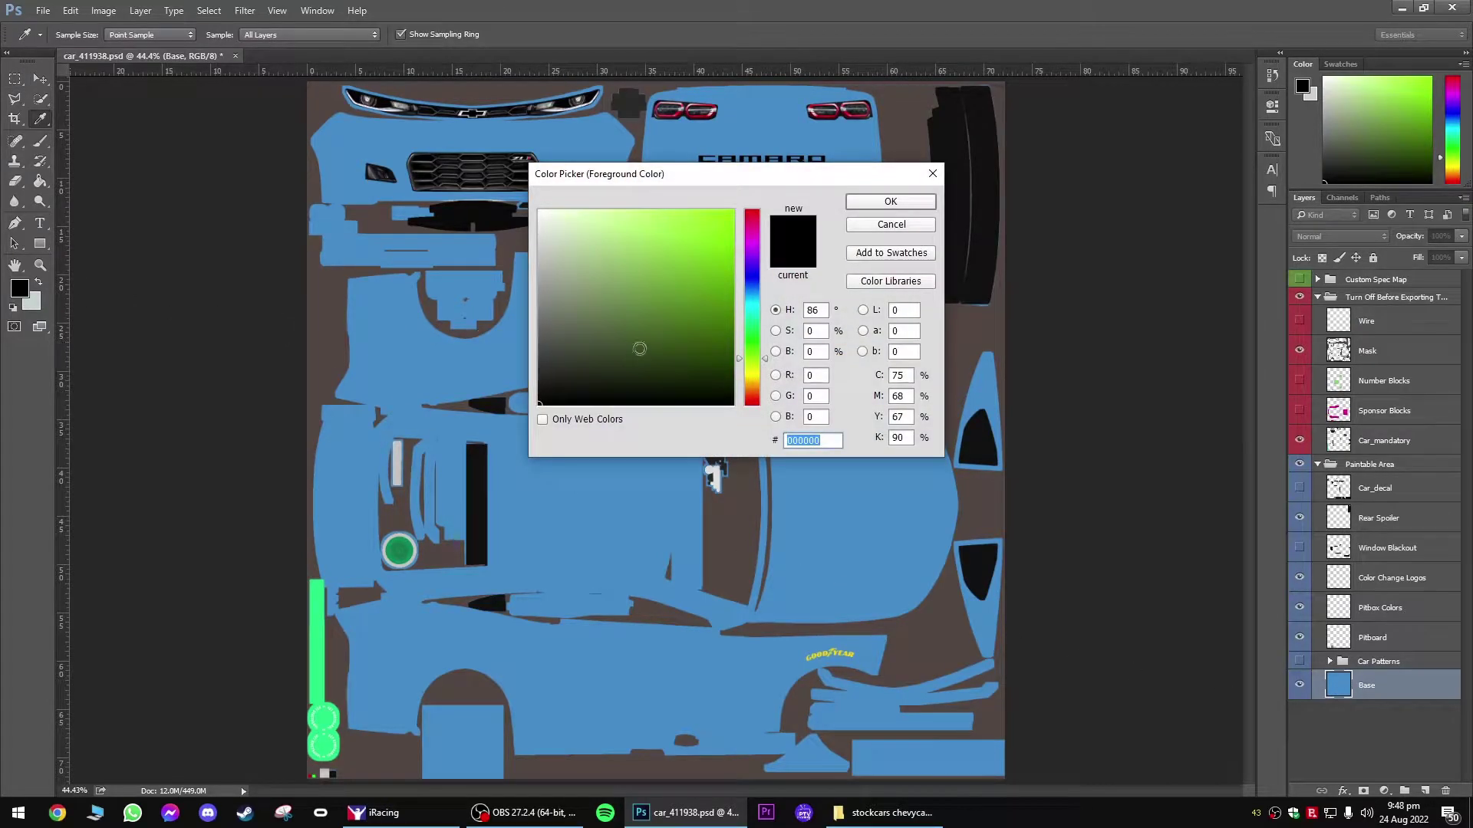
mouse_move(743, 289)
mouse_down()
mouse_move(757, 200)
mouse_move(703, 231)
mouse_move(757, 197)
mouse_up()
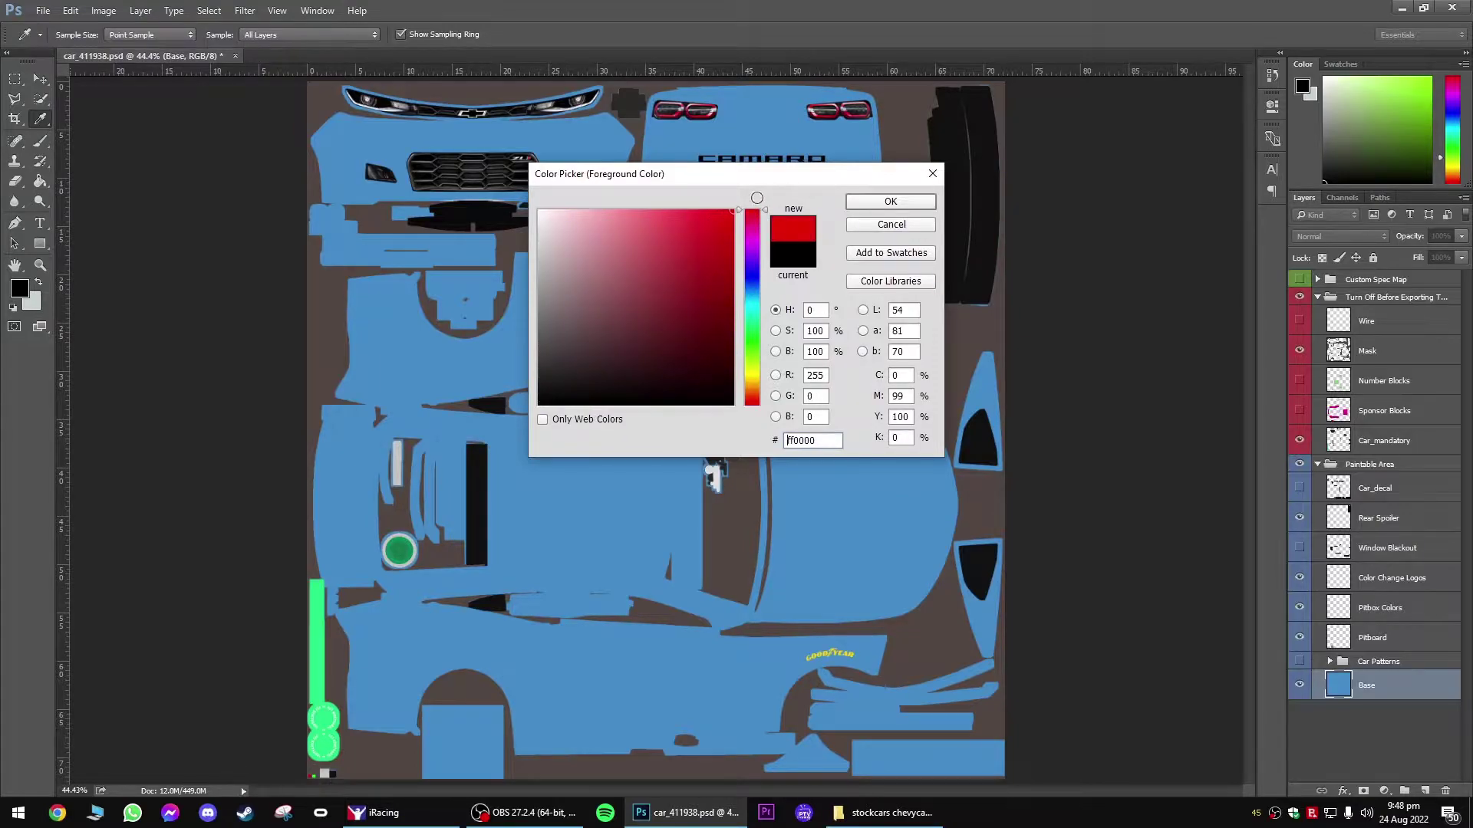
click(890, 202)
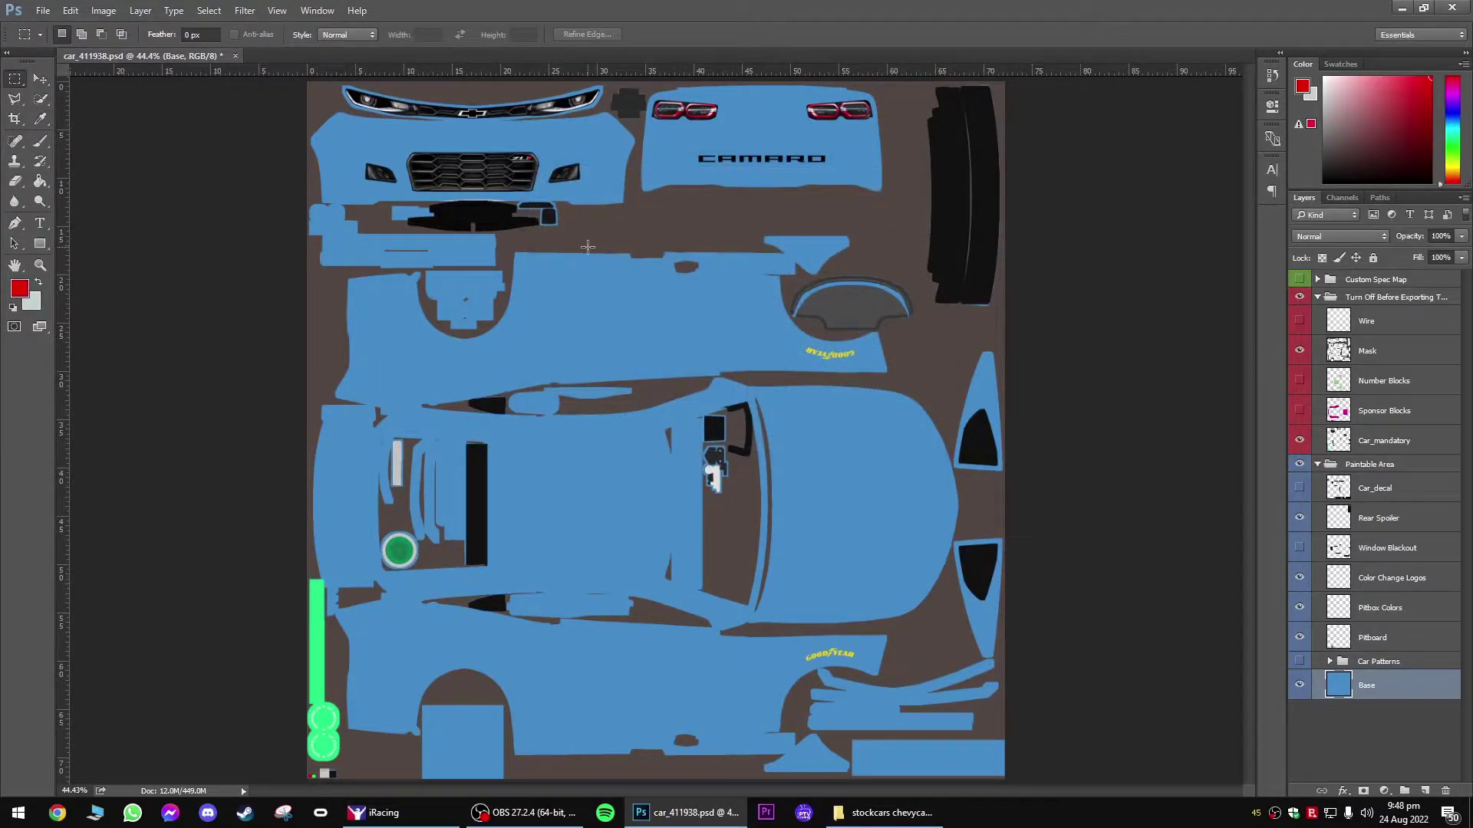
click(40, 181)
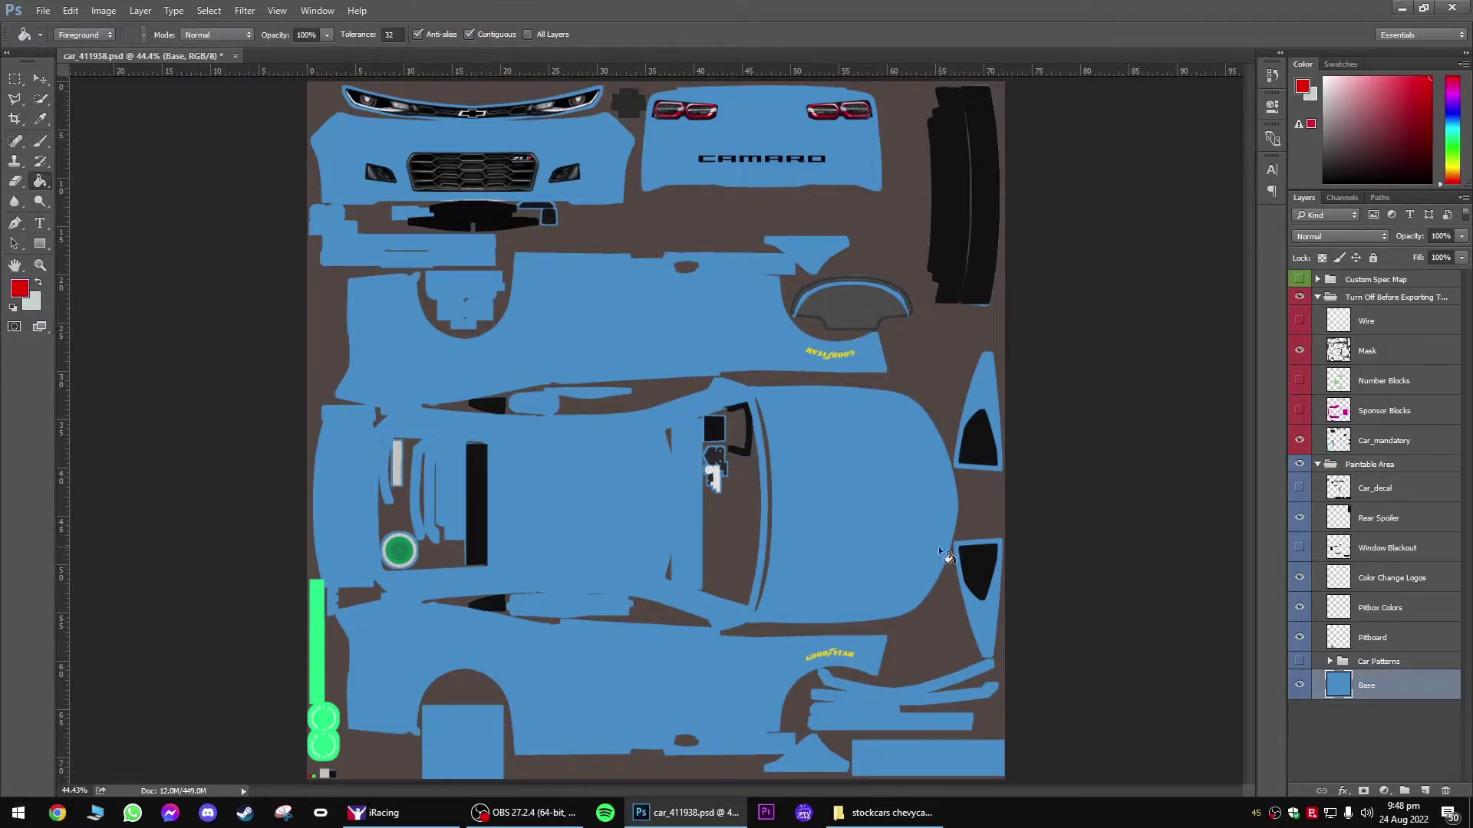
click(564, 477)
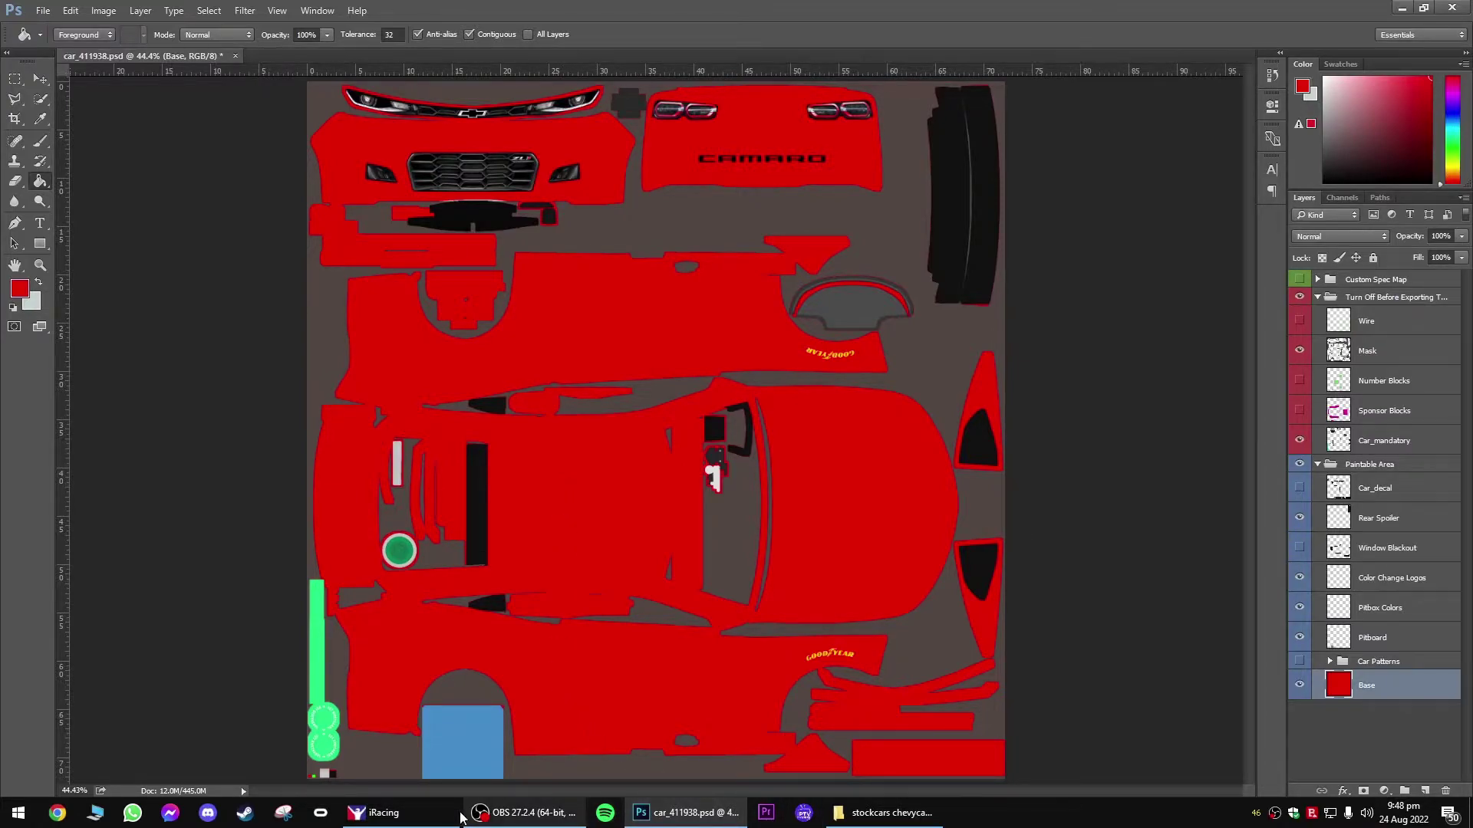
click(375, 812)
Step: Inspect the Next Gen Camaro ZL1 from several angles in iRacing's Car Model view, then return to Photoshop
click(957, 552)
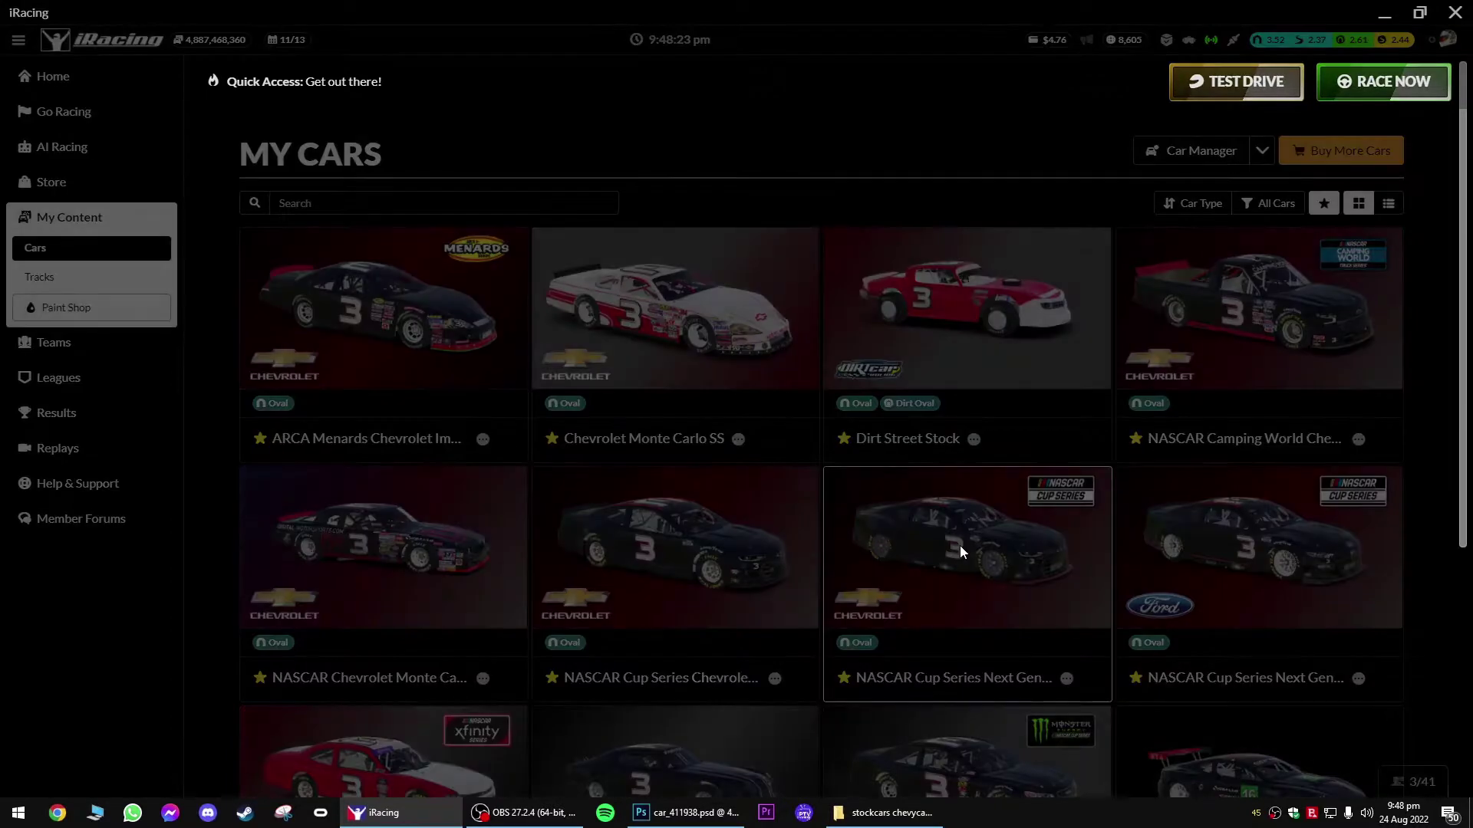
click(746, 117)
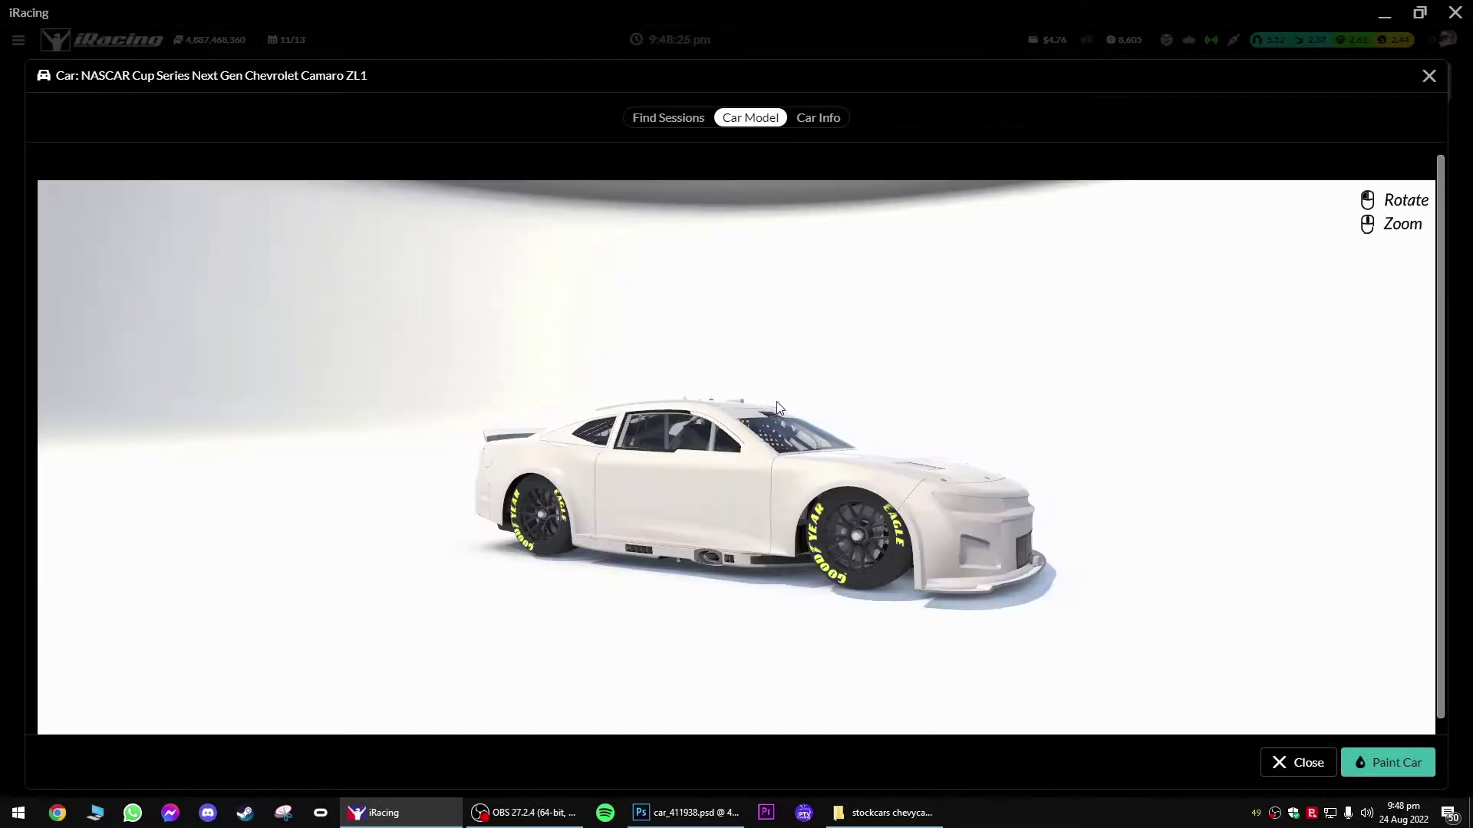
drag(776, 402, 795, 450)
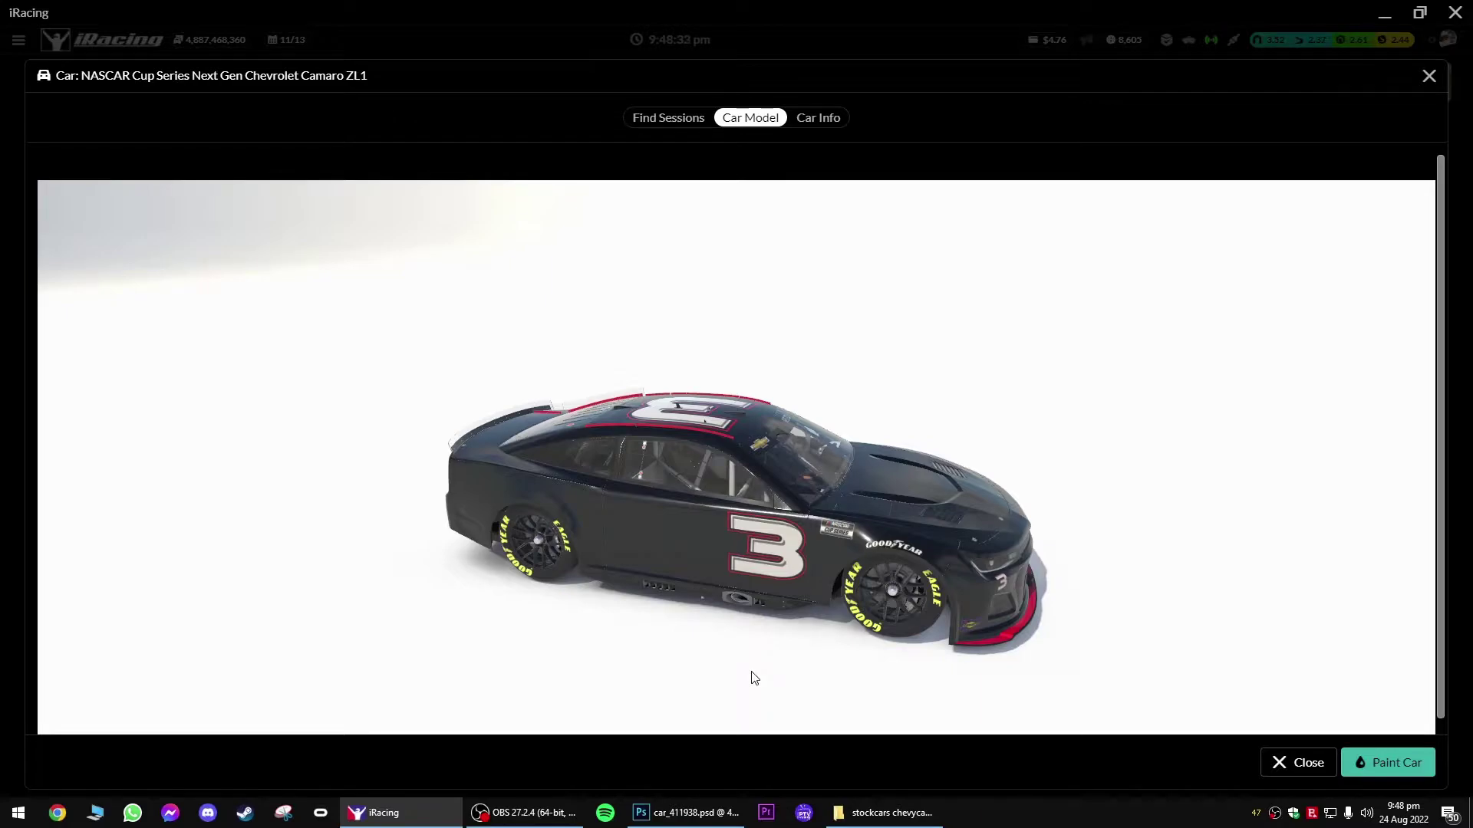
drag(754, 678, 762, 502)
scroll(765, 504, down, 2)
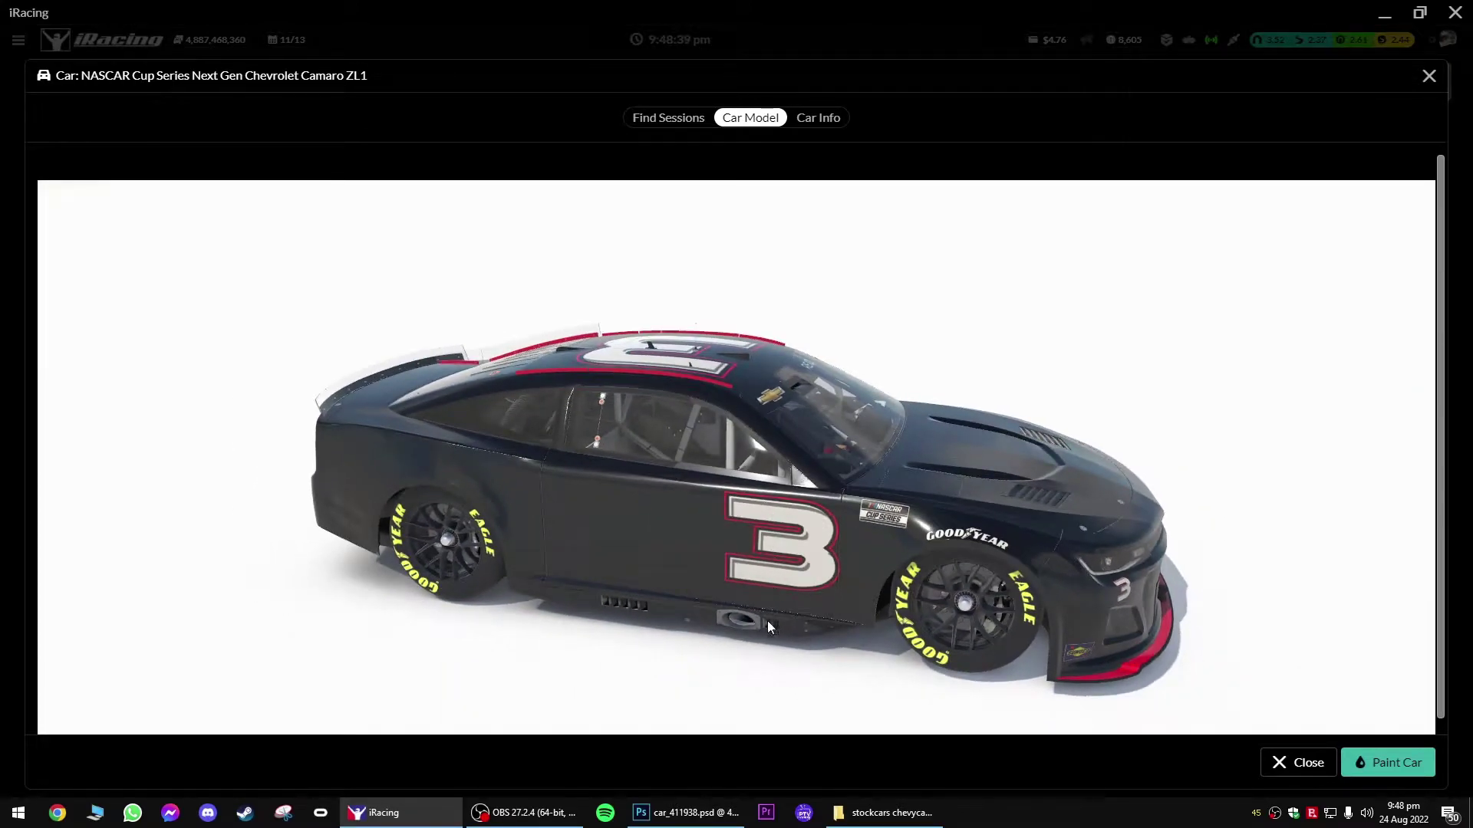
click(706, 815)
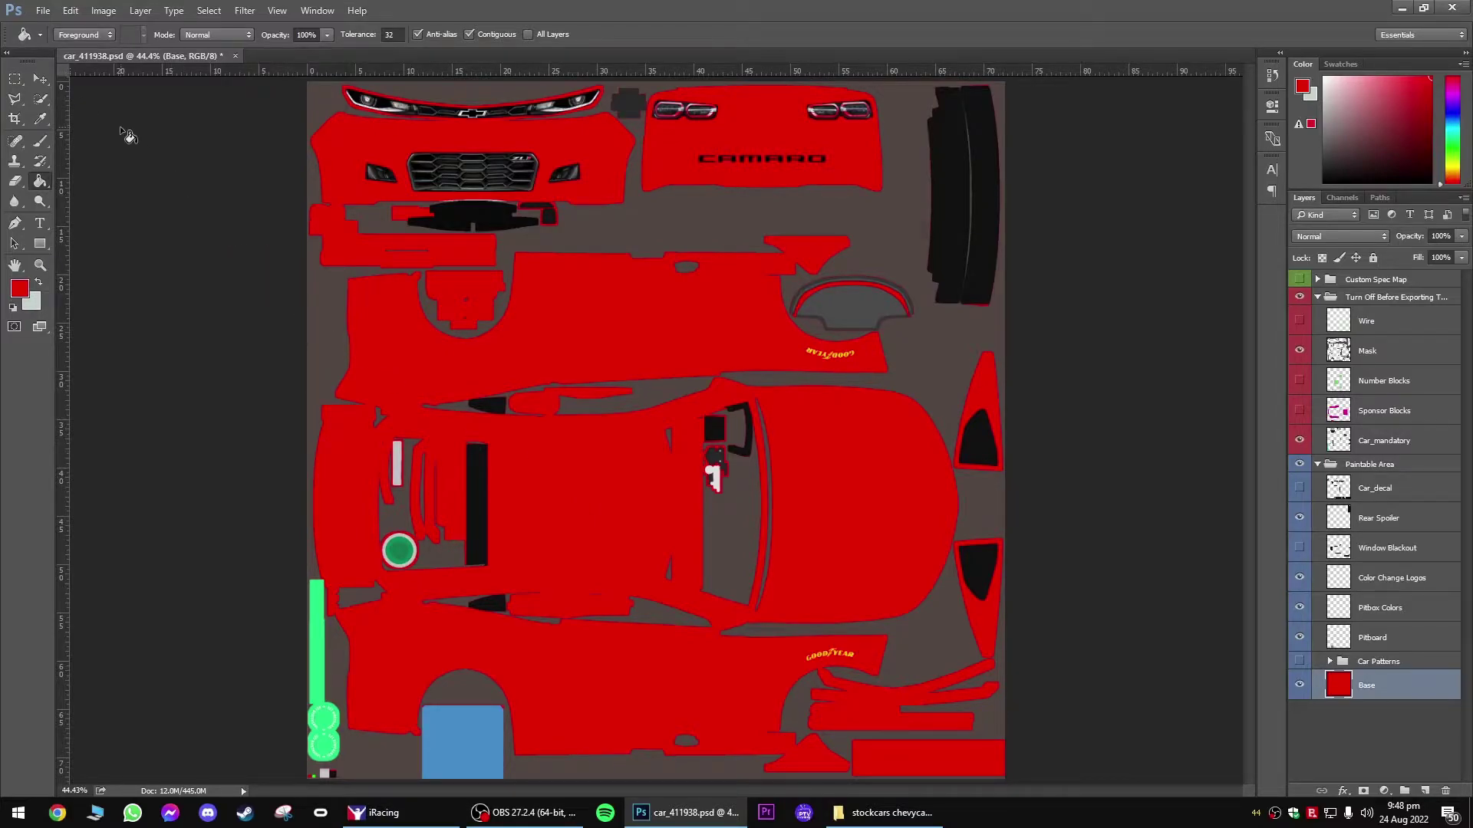
Step: Save the paint as a car_ customer-ID Targa (.tga) file in paint\stockcars chevycamarozl12022
click(43, 12)
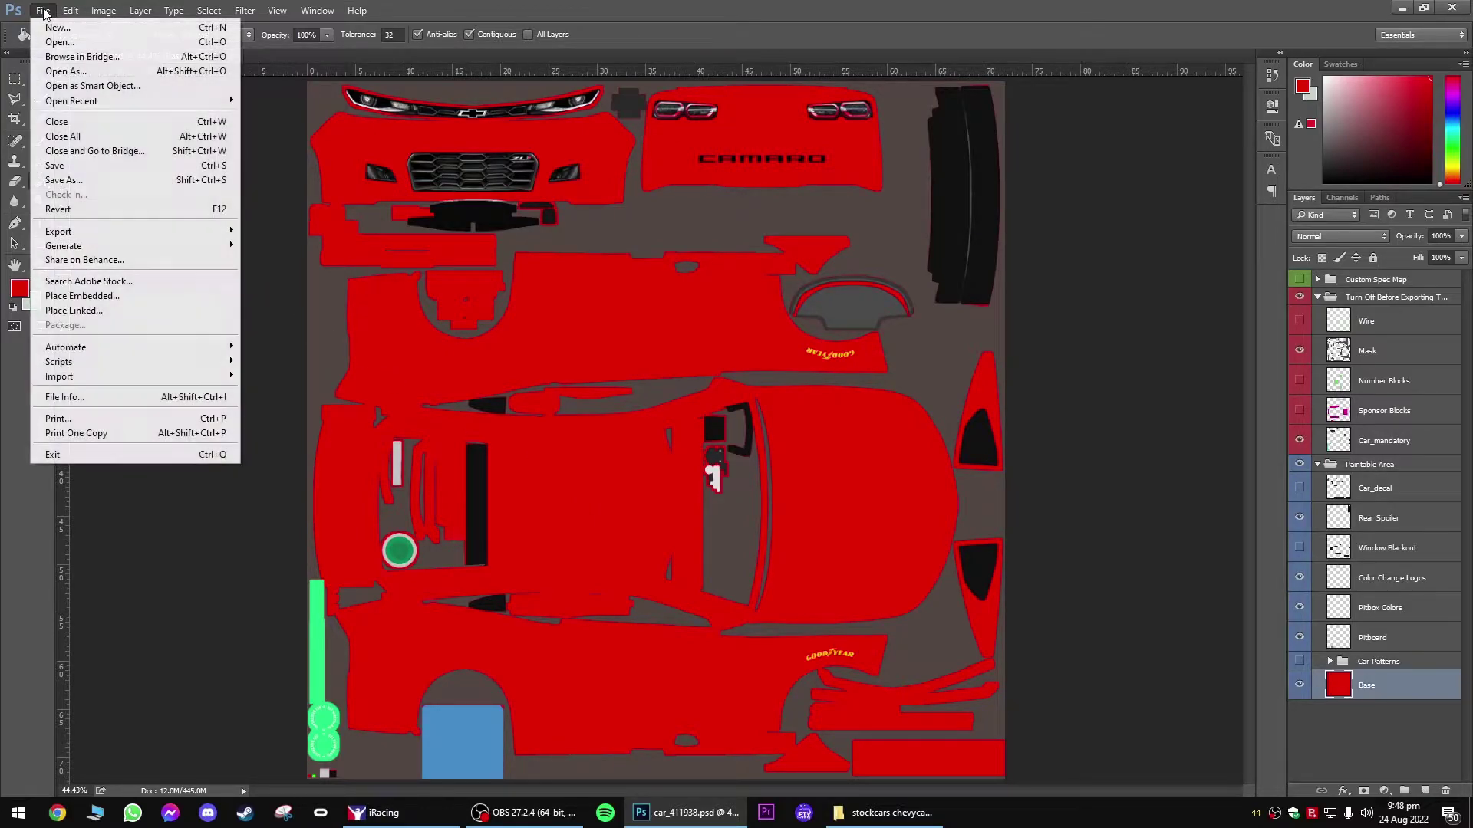
click(64, 183)
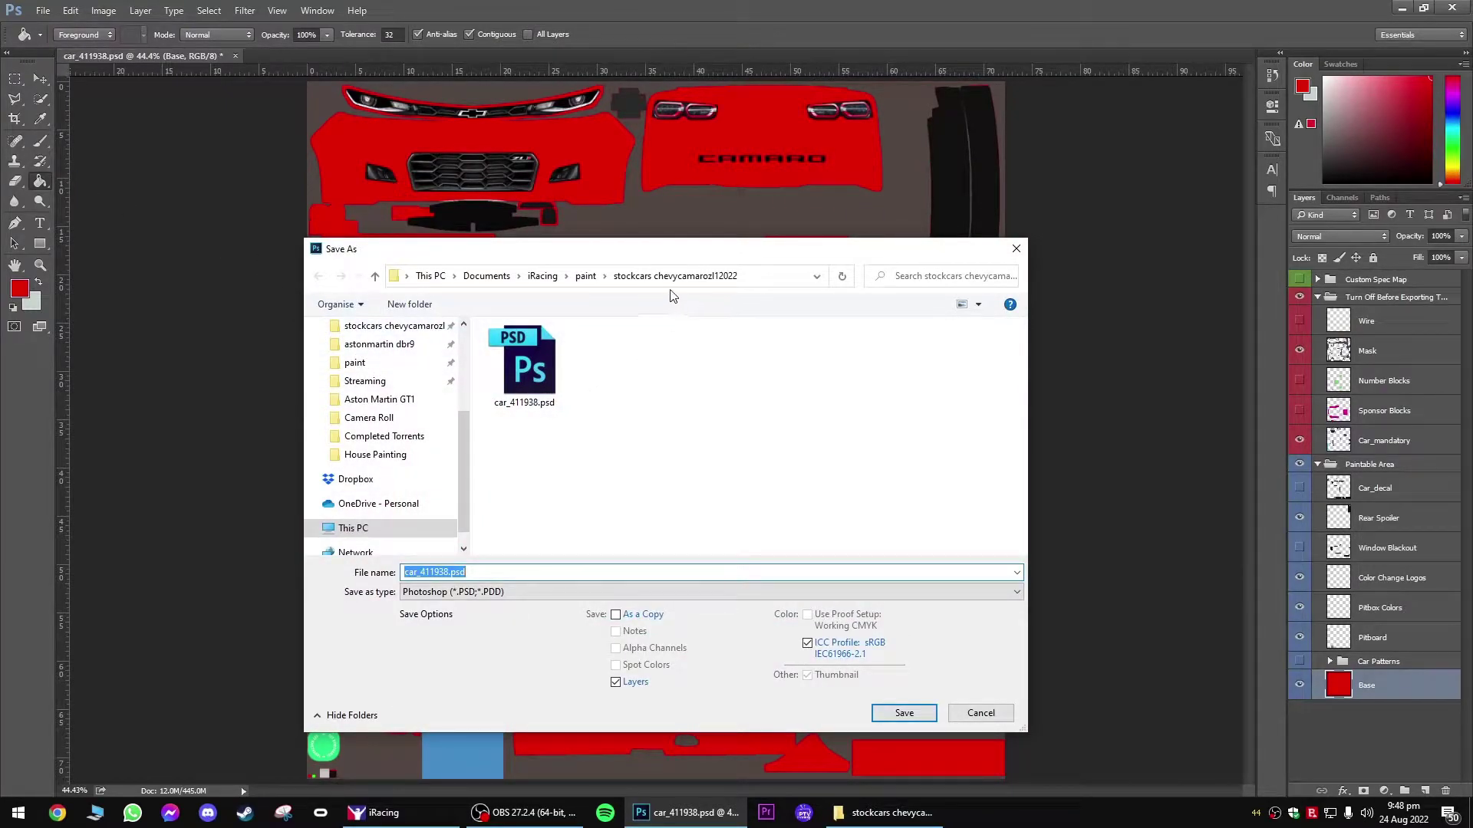
click(584, 278)
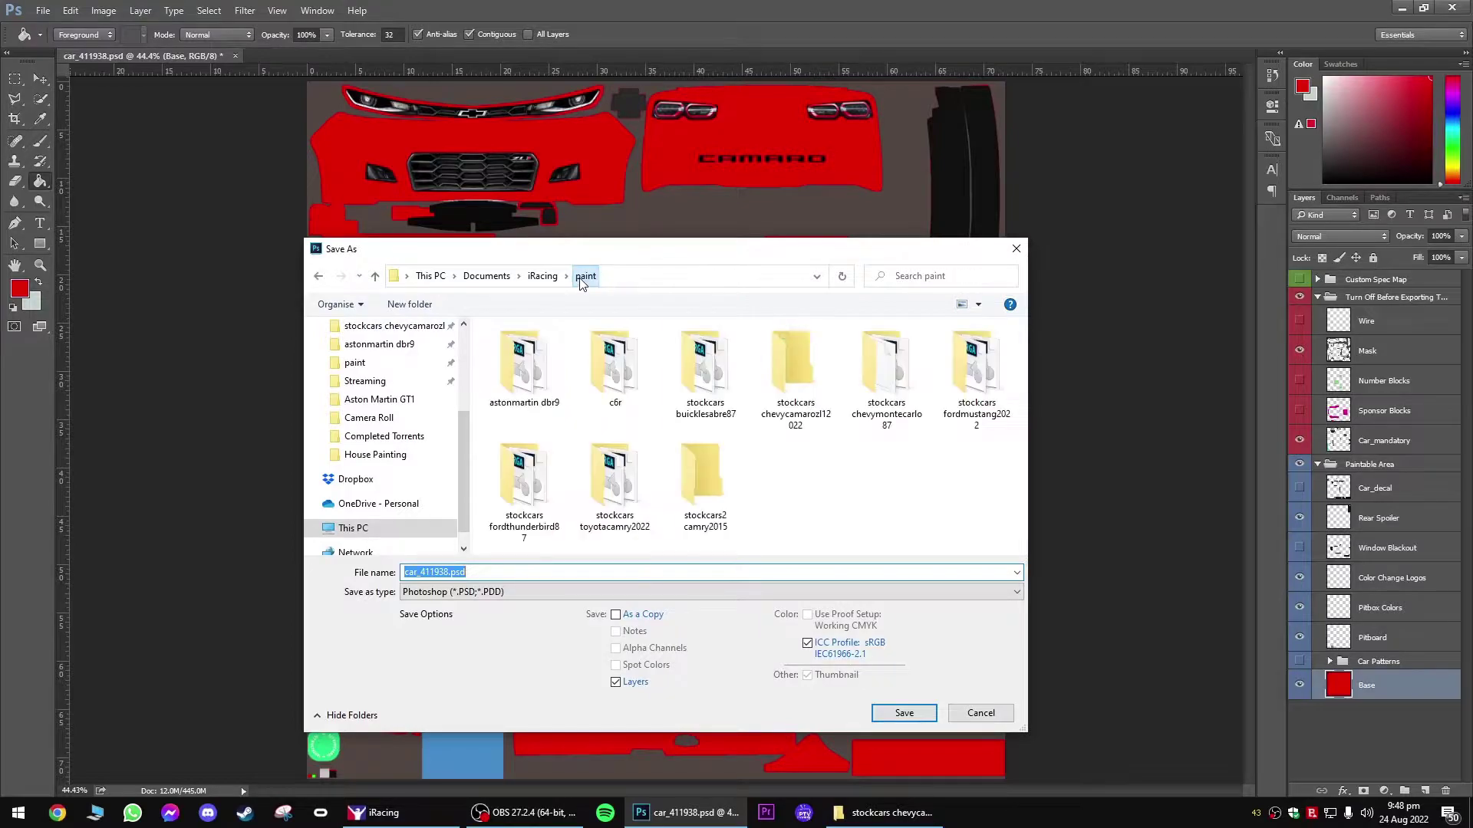
double_click(806, 388)
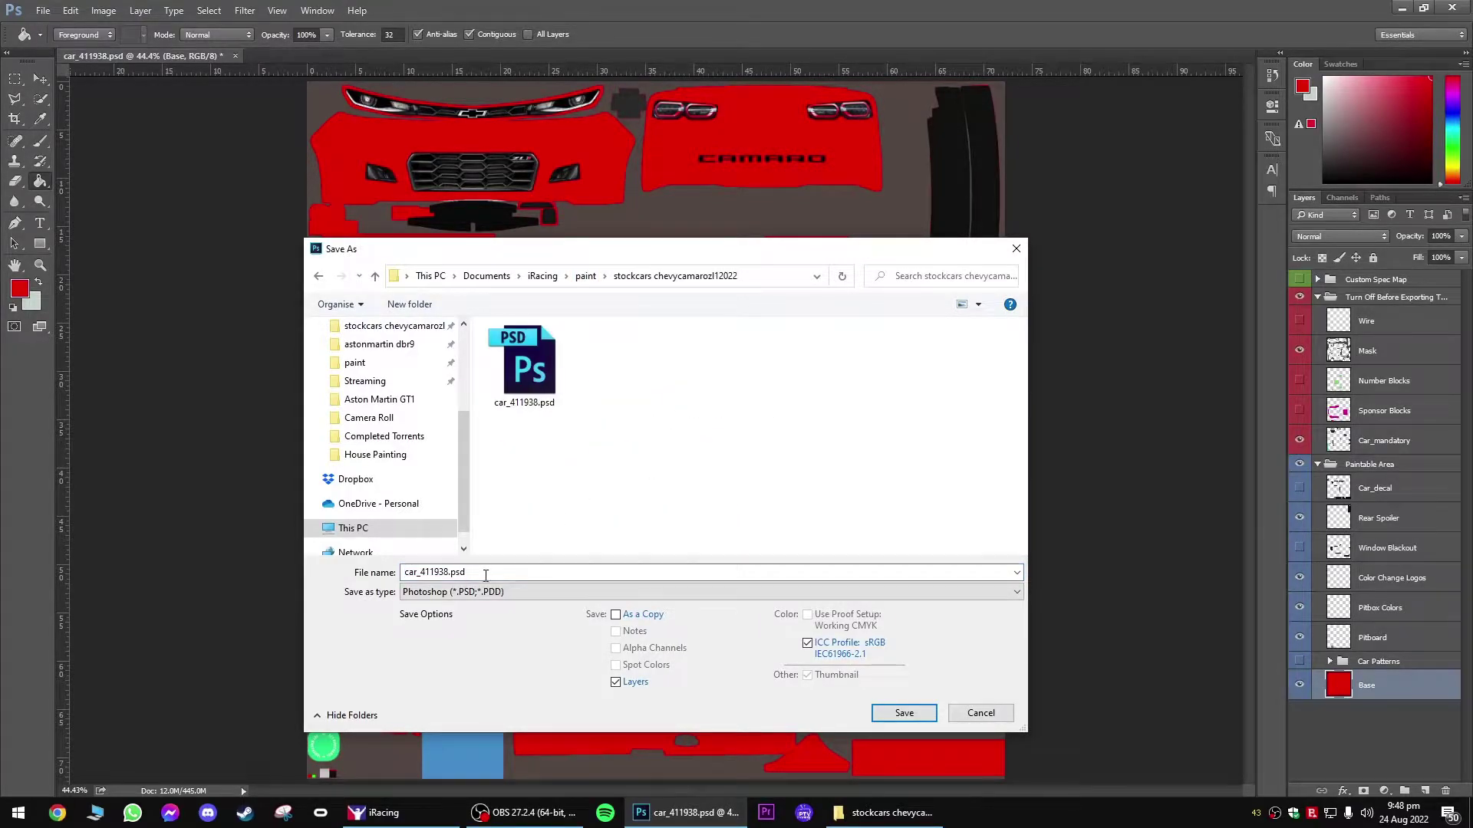
click(487, 597)
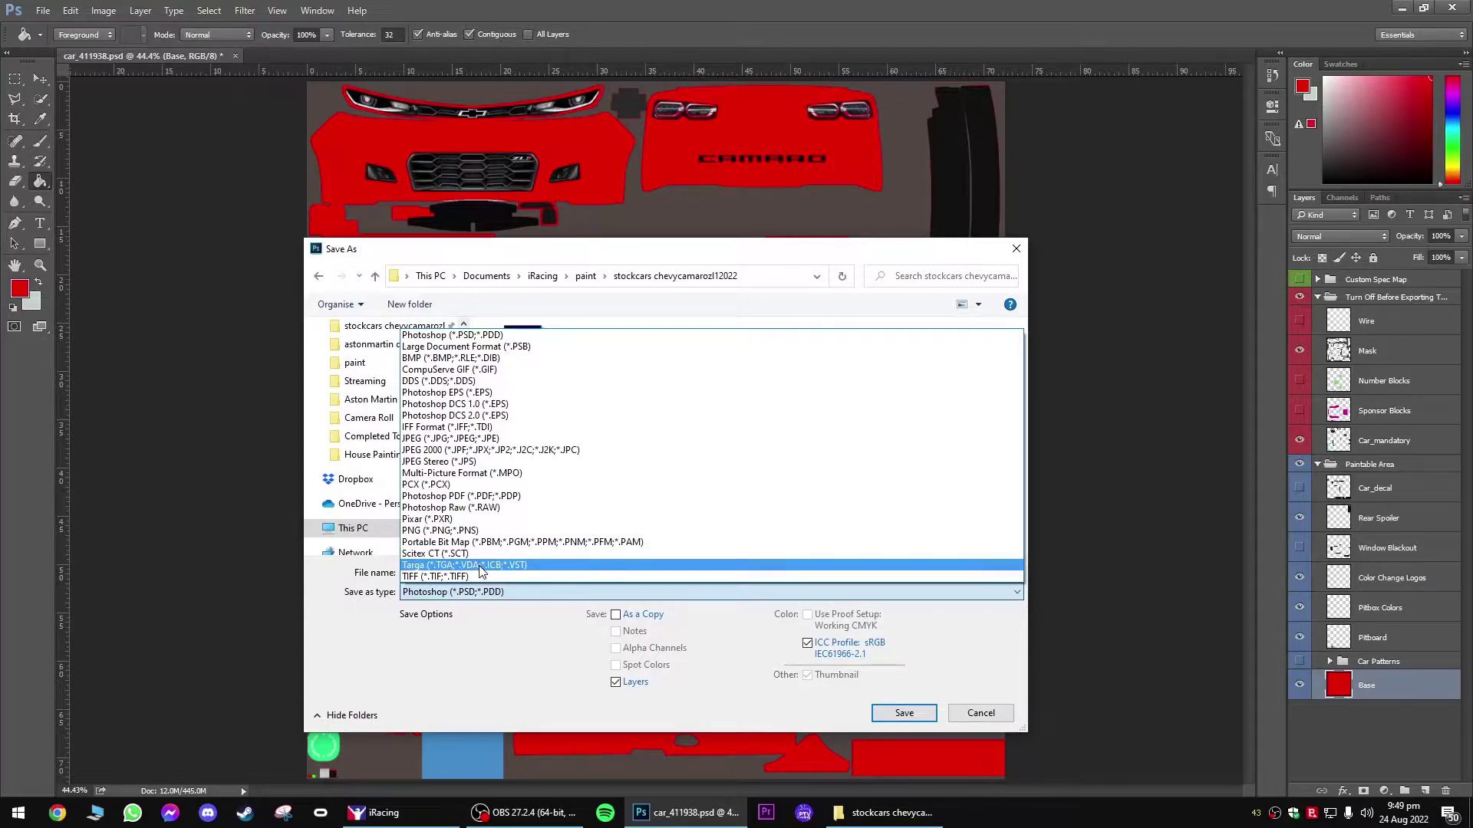
click(481, 565)
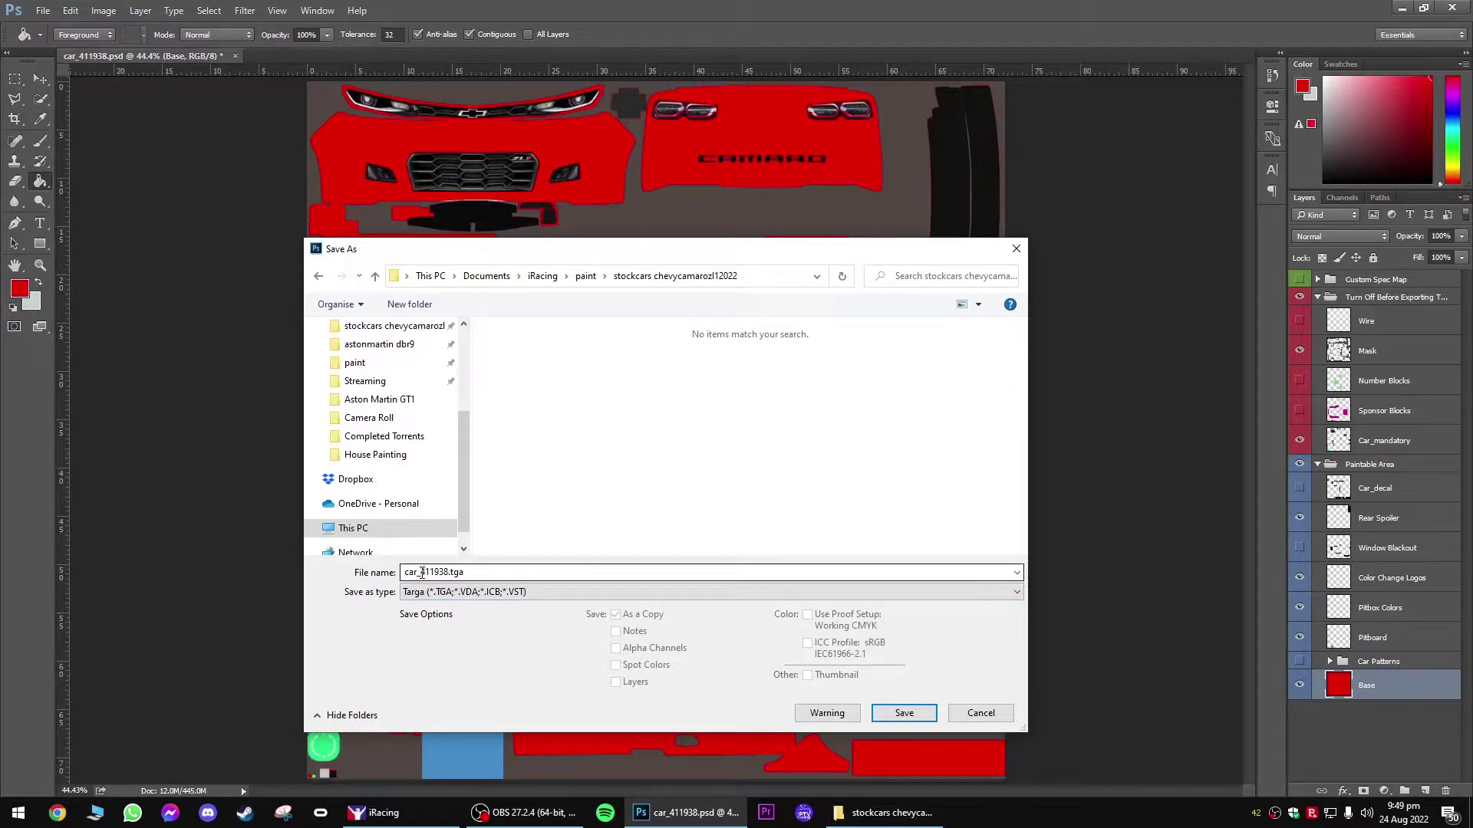
click(900, 712)
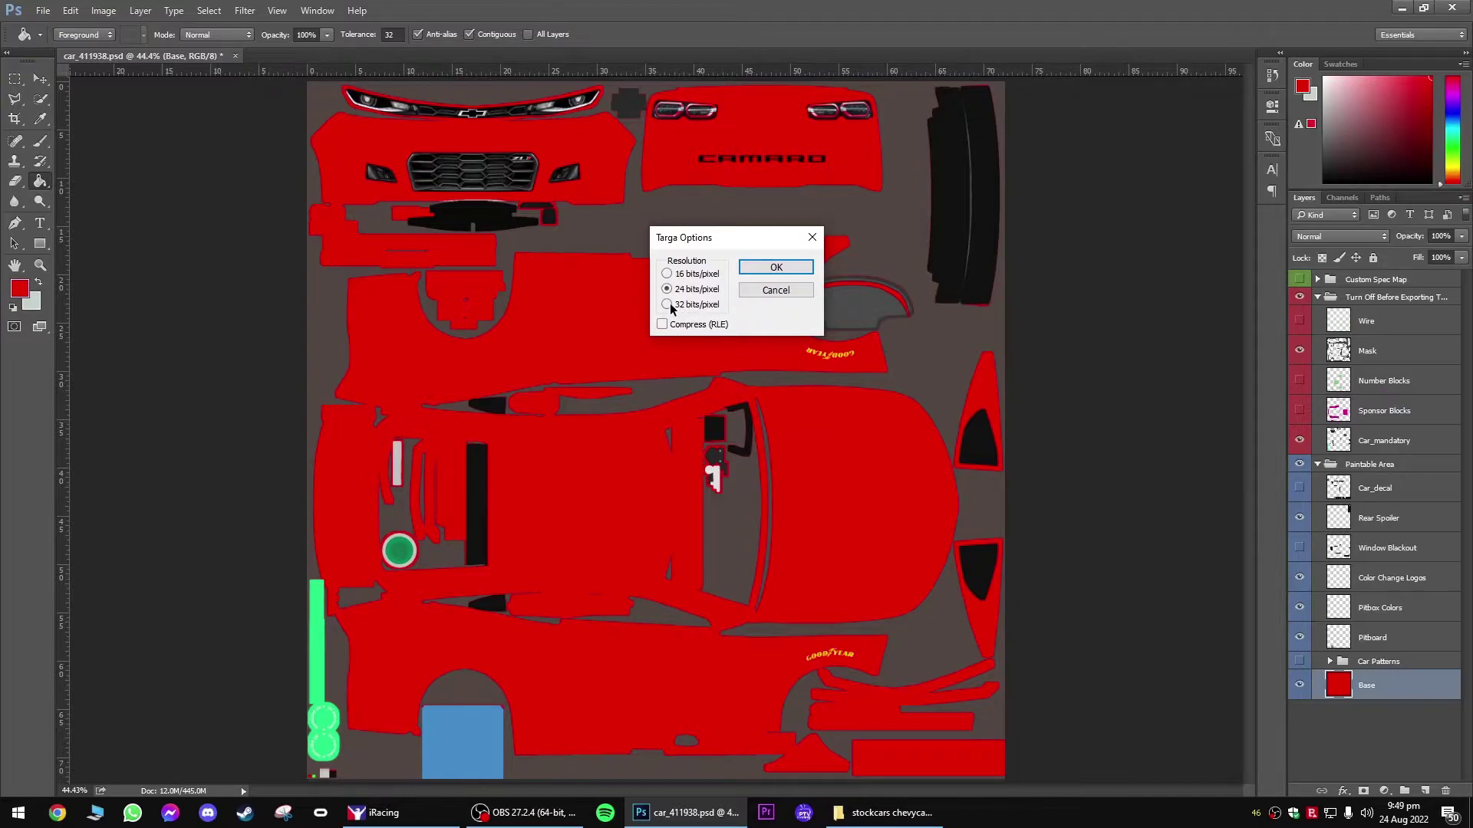
click(773, 275)
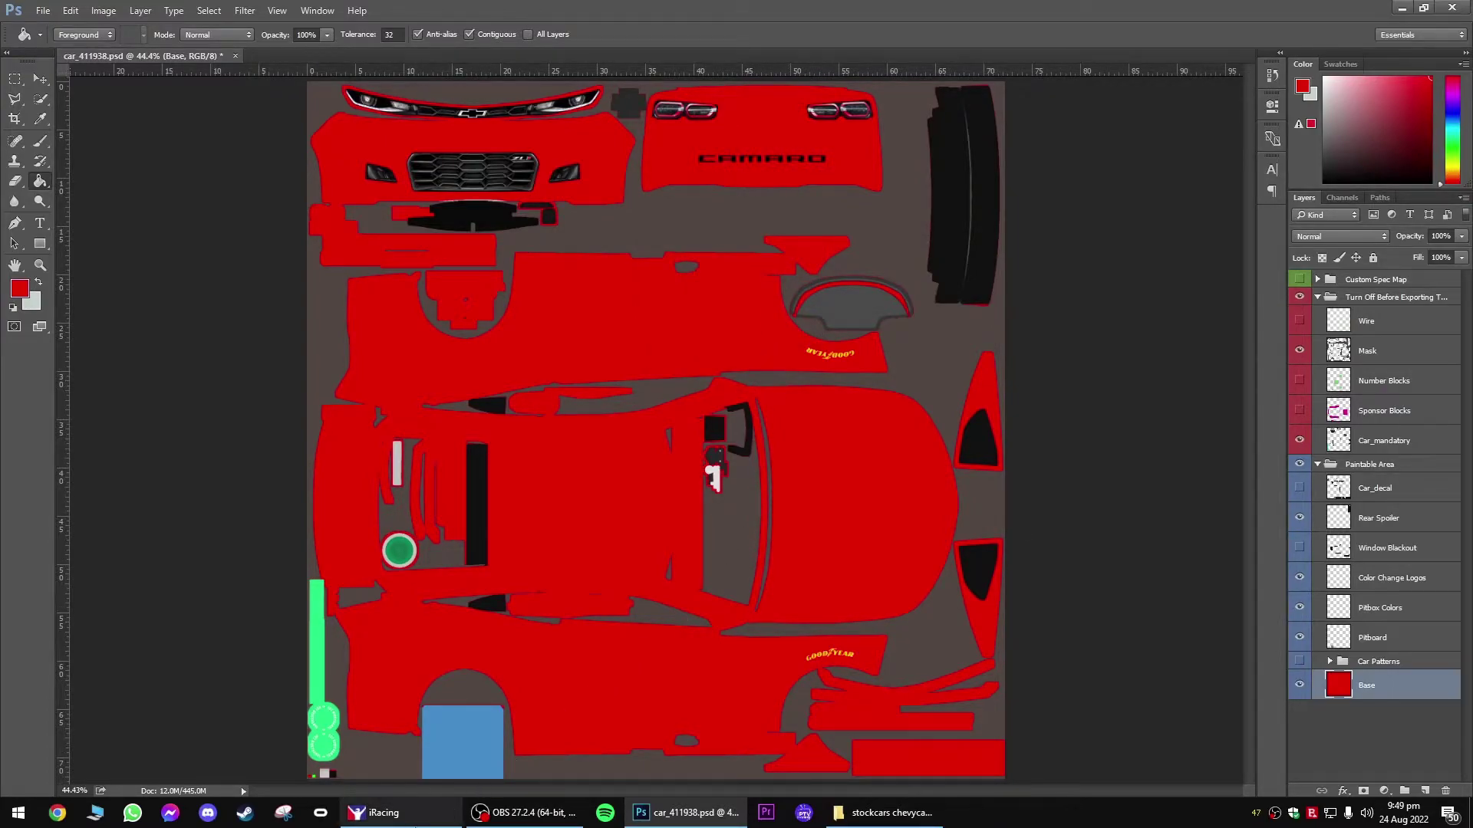
click(383, 813)
Step: Orbit the iRacing car to check the red paint, then expand Photoshop's Car Patterns group
drag(601, 586, 1142, 563)
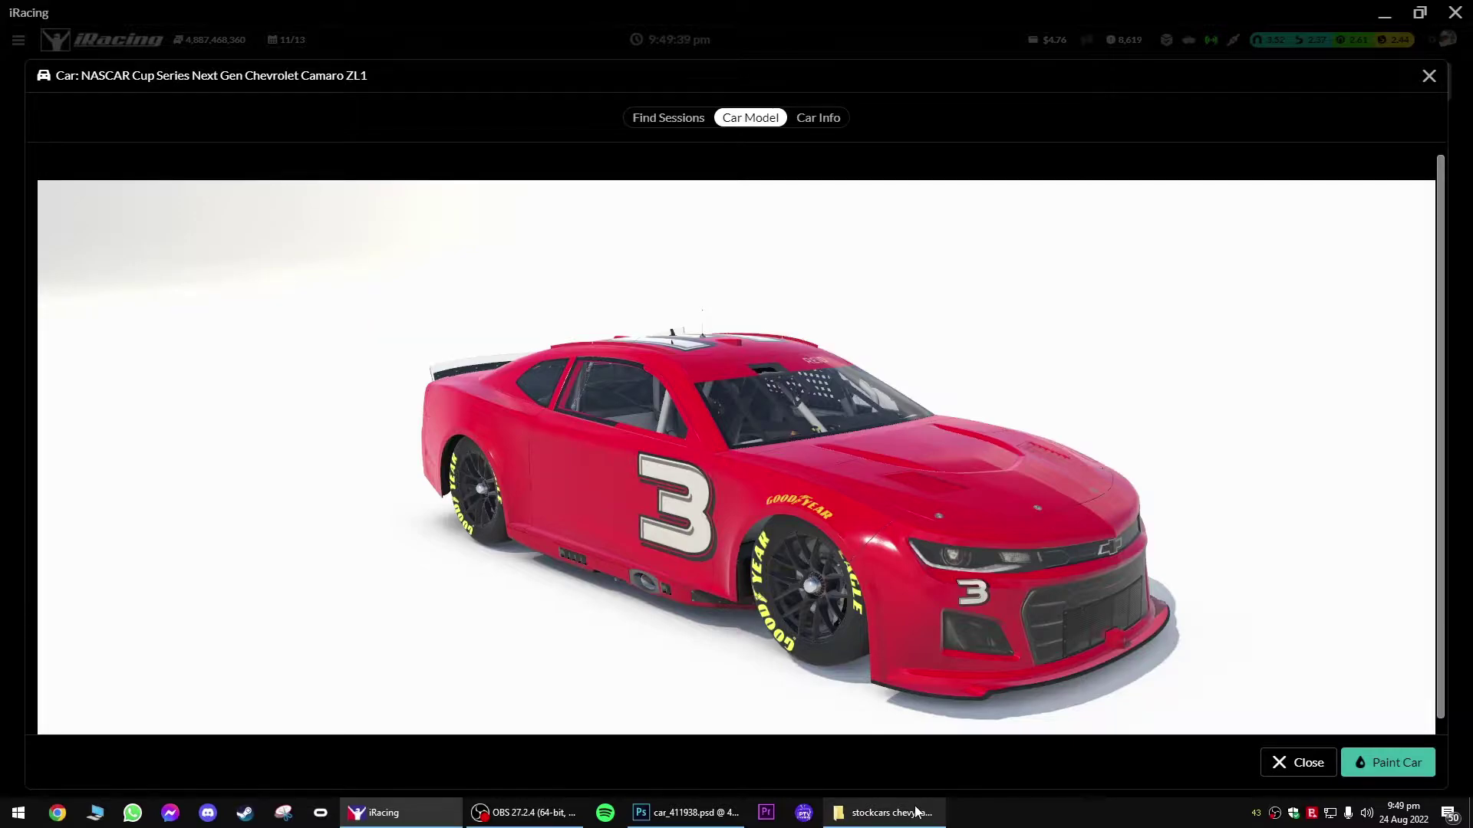
mouse_move(915, 815)
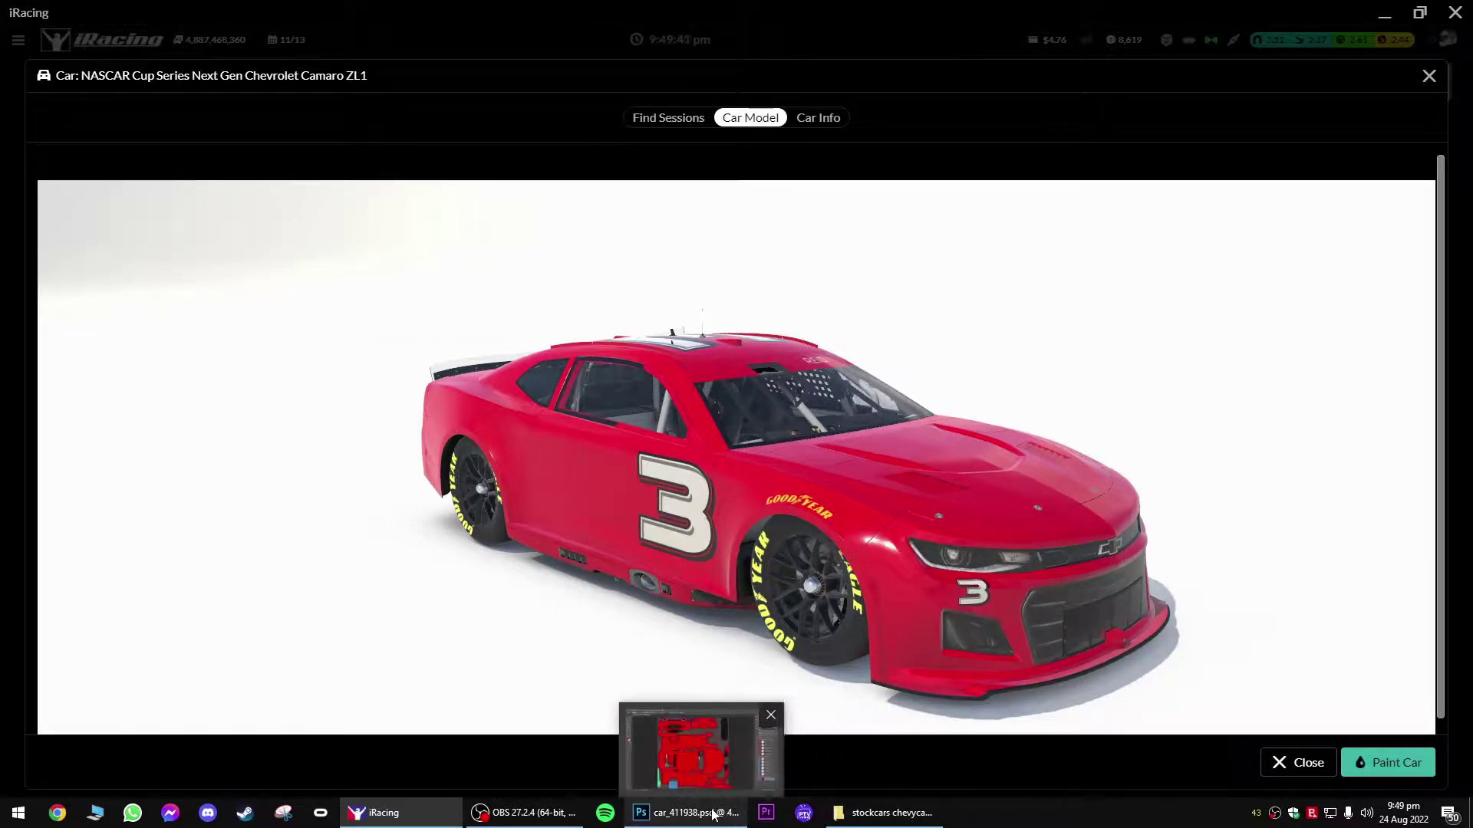
click(687, 813)
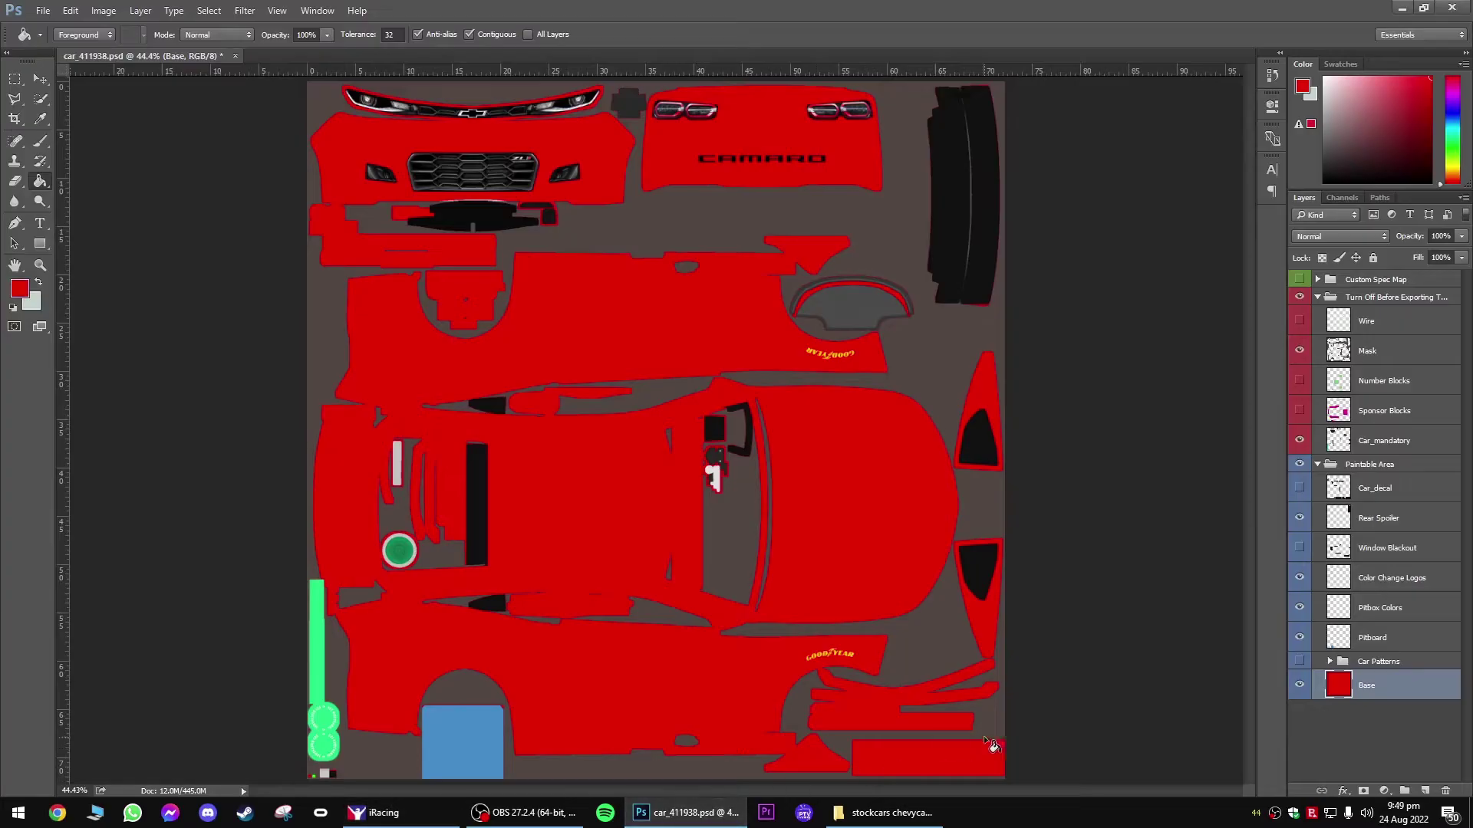
click(1331, 661)
scroll(1333, 662, down, 4)
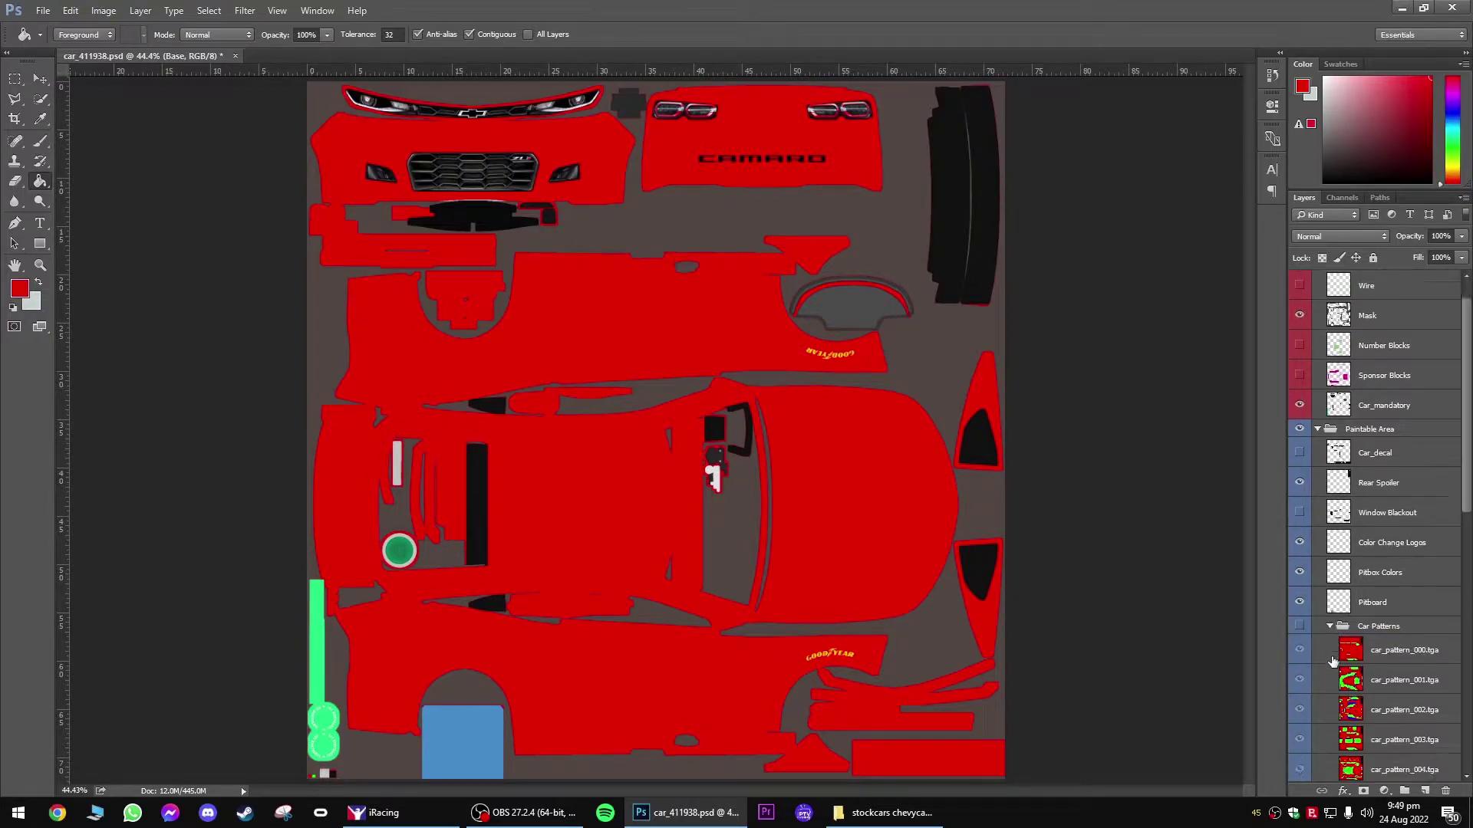
scroll(1332, 661, down, 2)
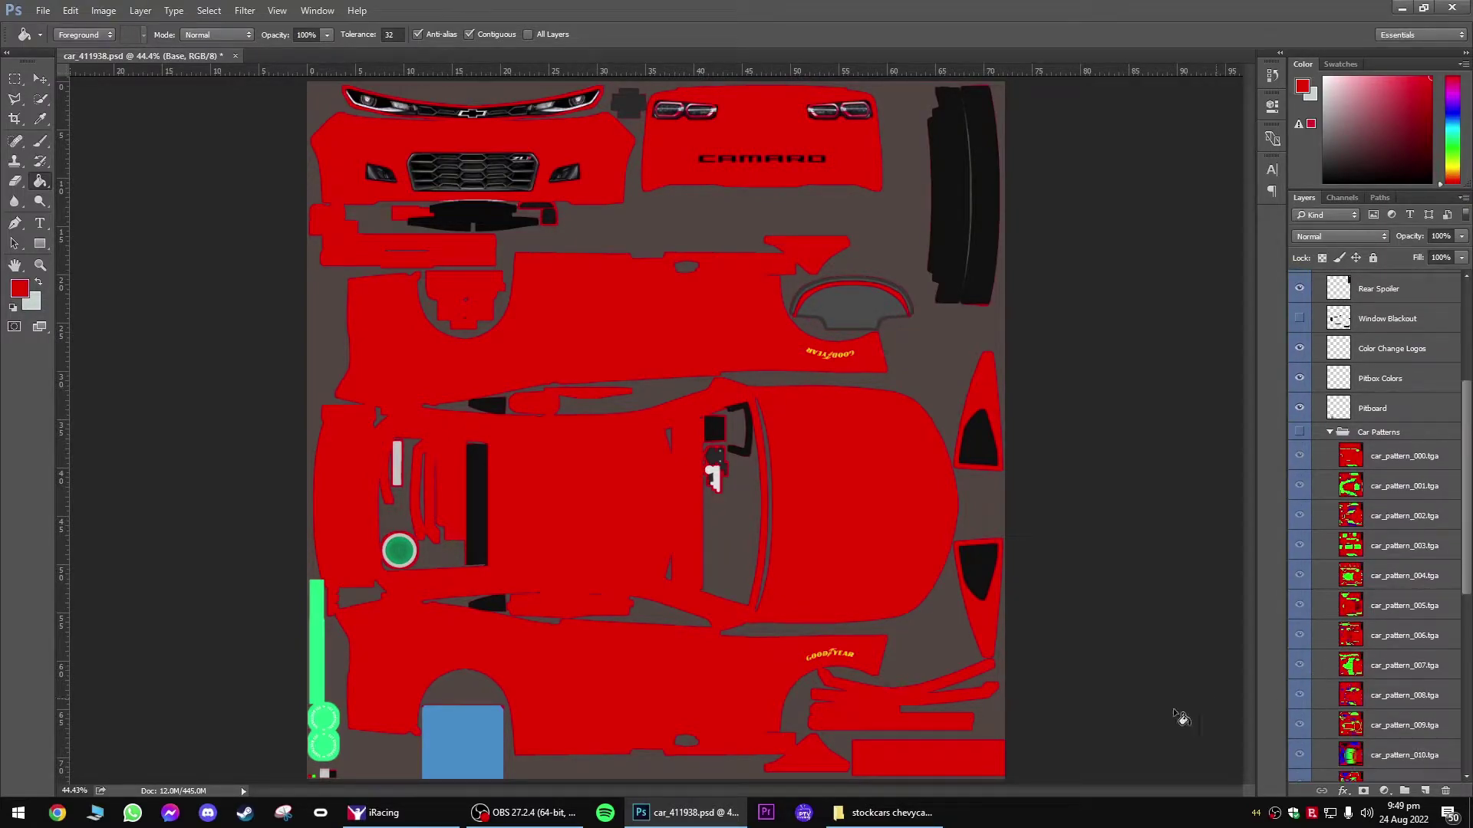
Step: Reopen the Paint Shop and preview car designs 2, 3 and 4 with custom paint off
click(395, 813)
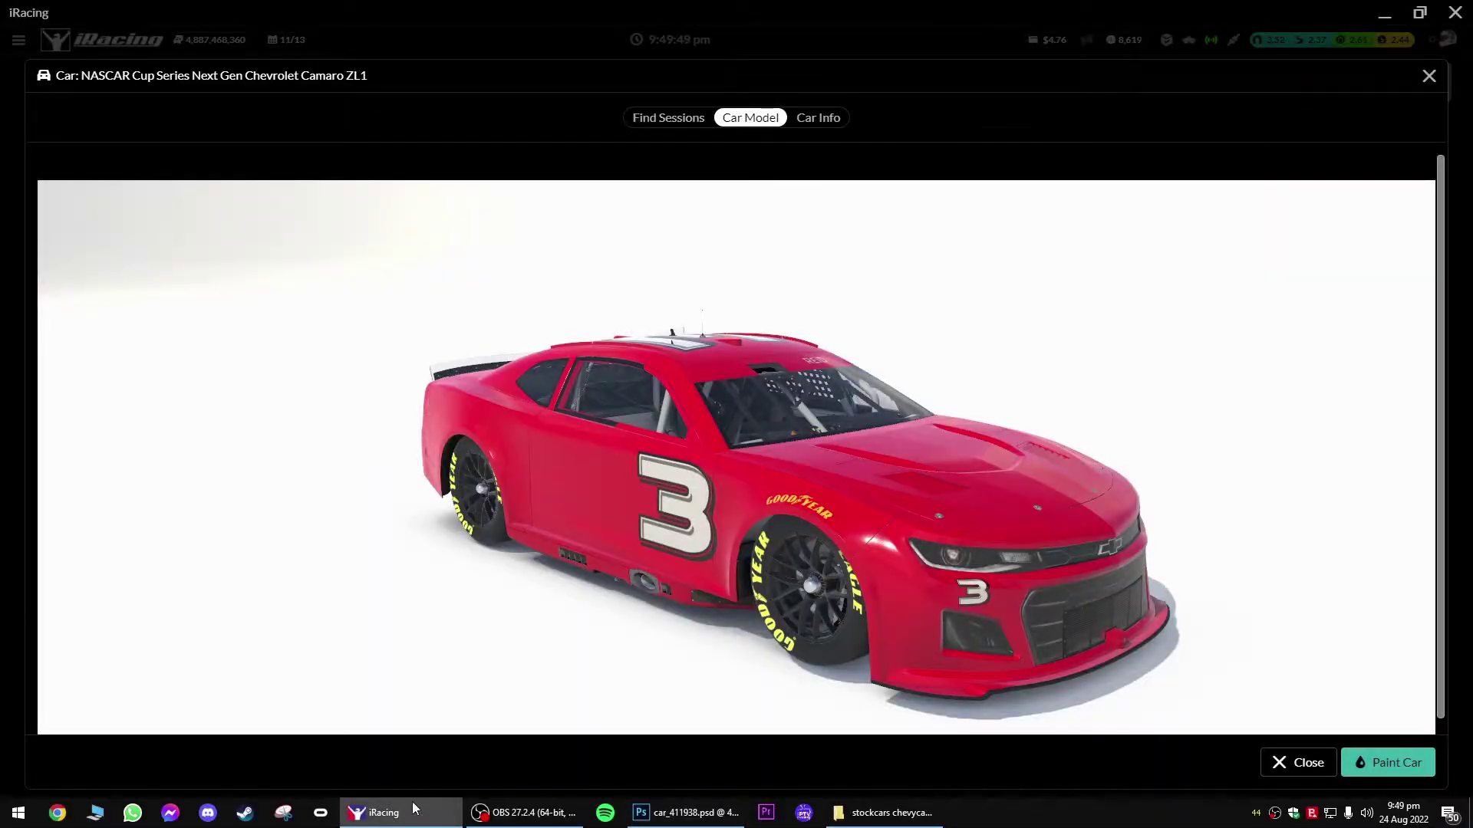
drag(1084, 559, 978, 485)
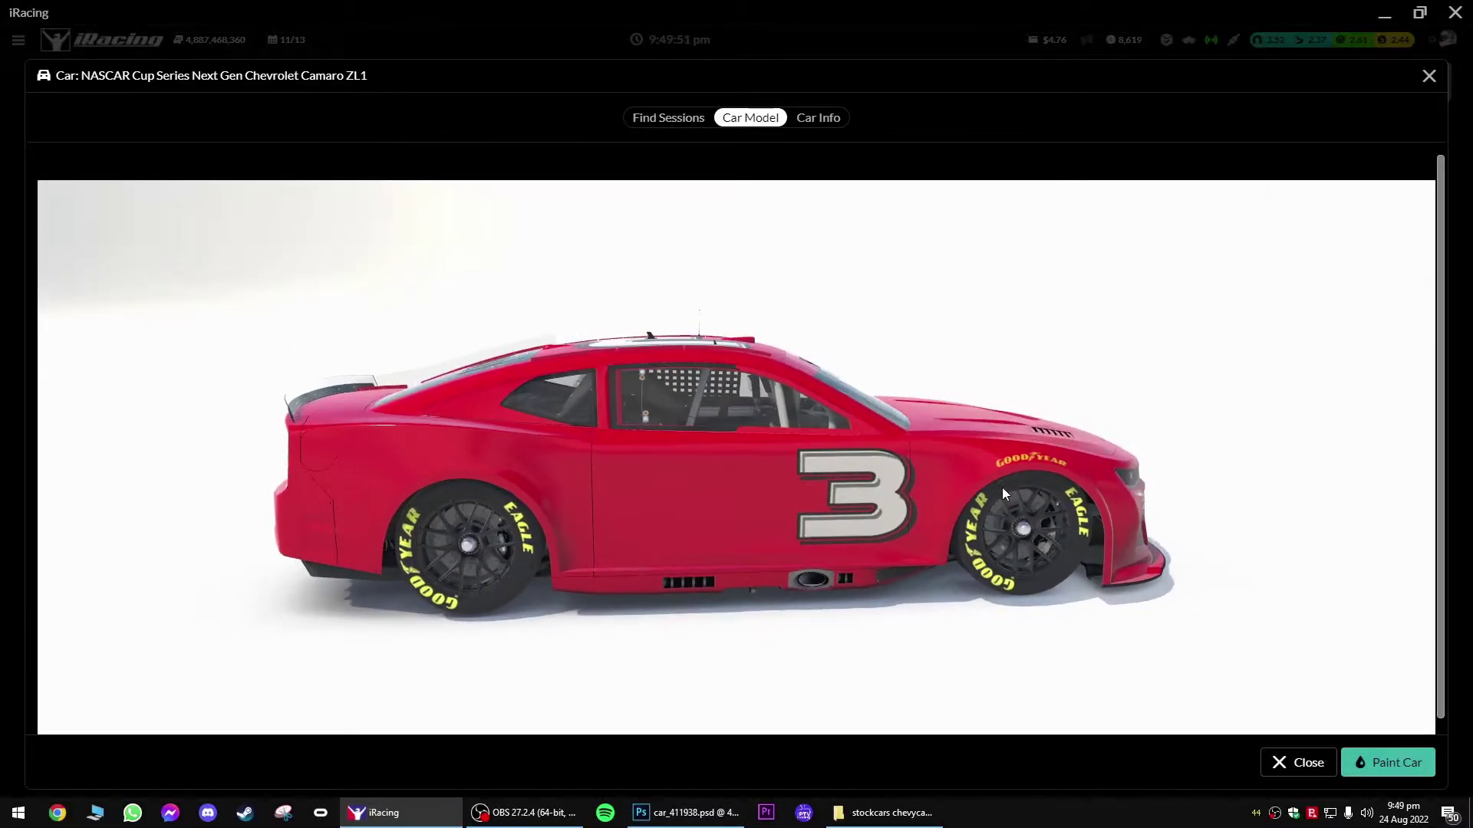
click(1383, 767)
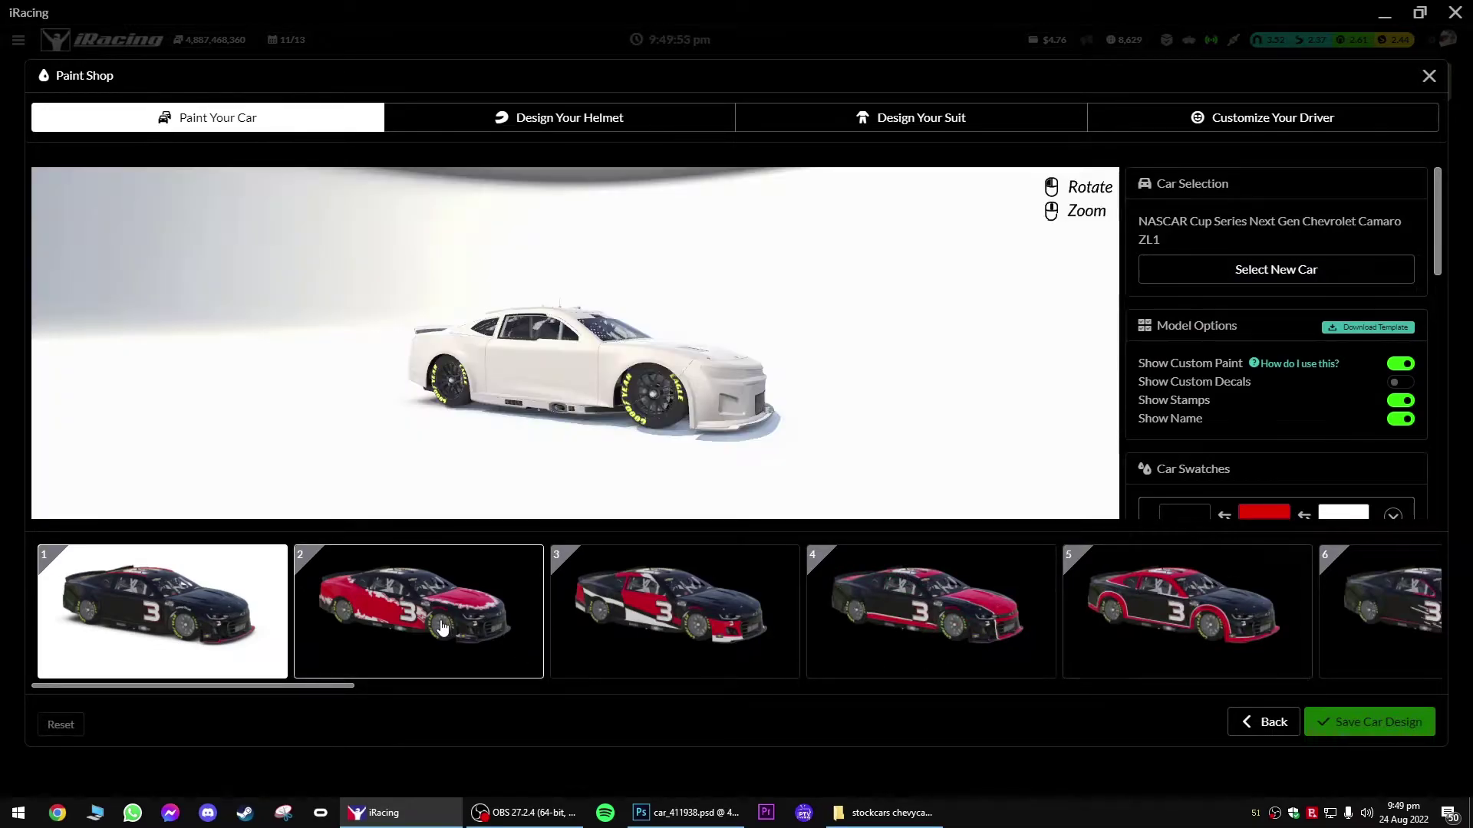
click(452, 625)
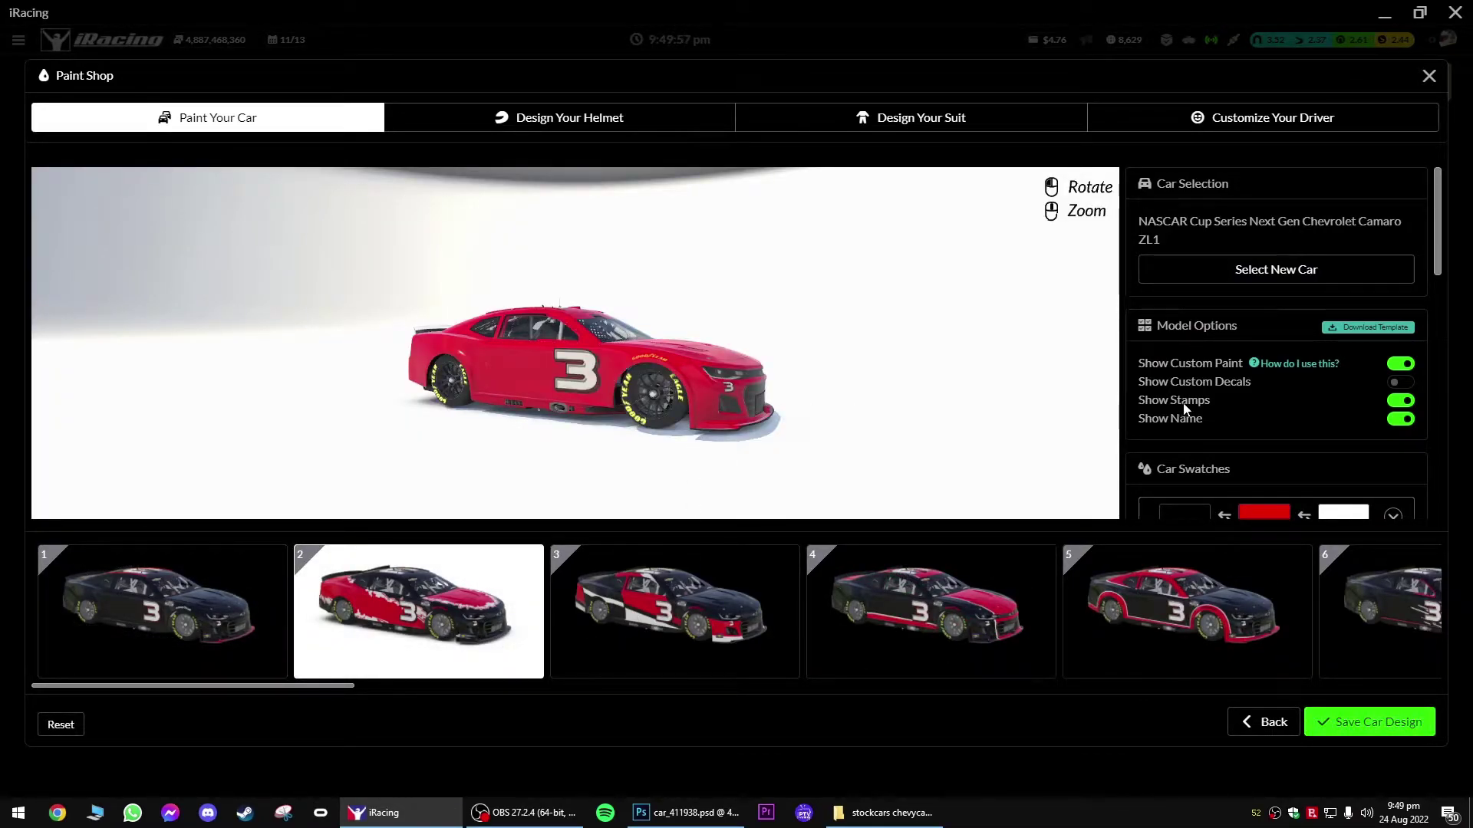
click(1401, 363)
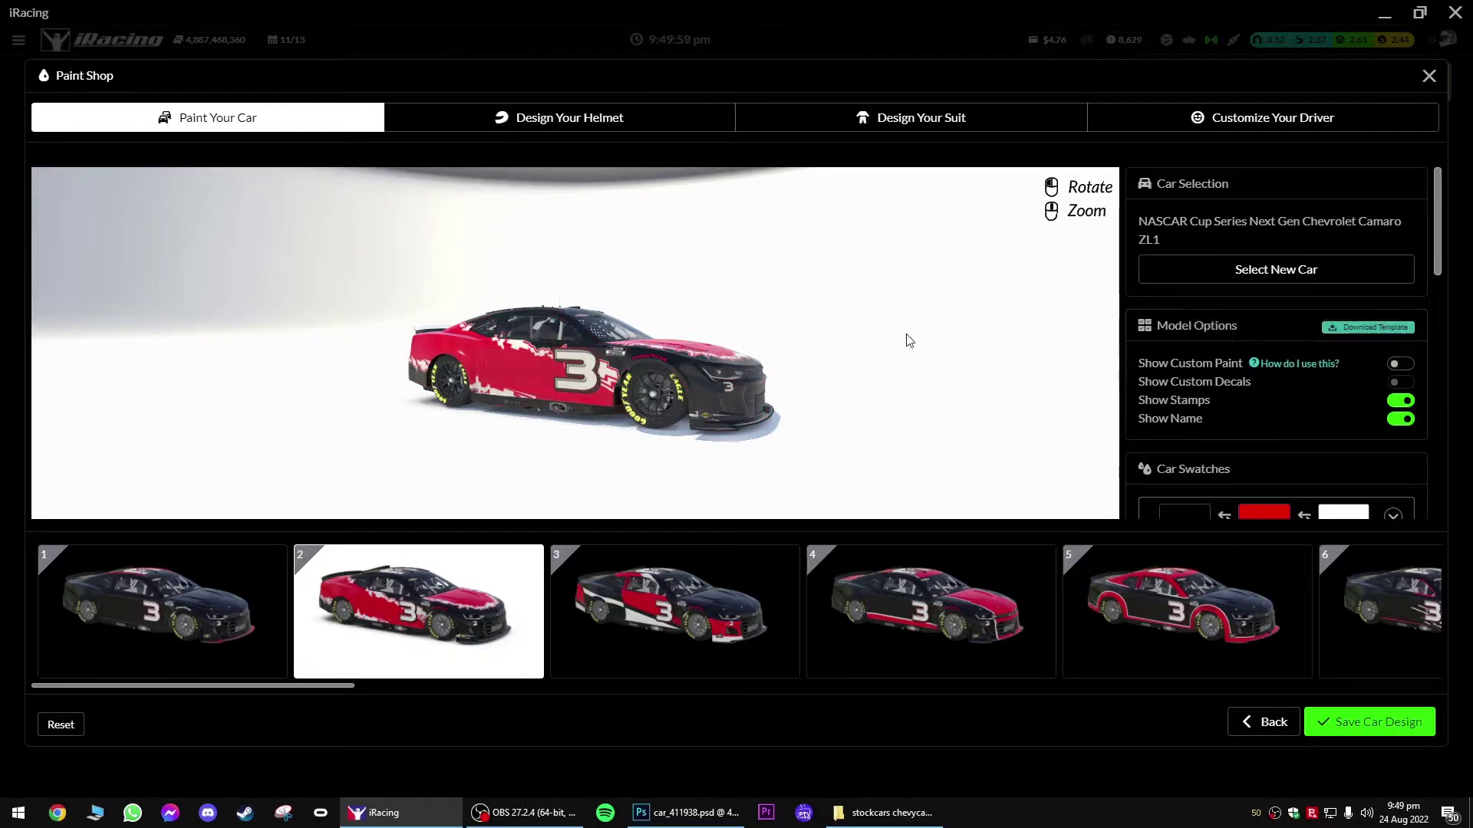
click(719, 562)
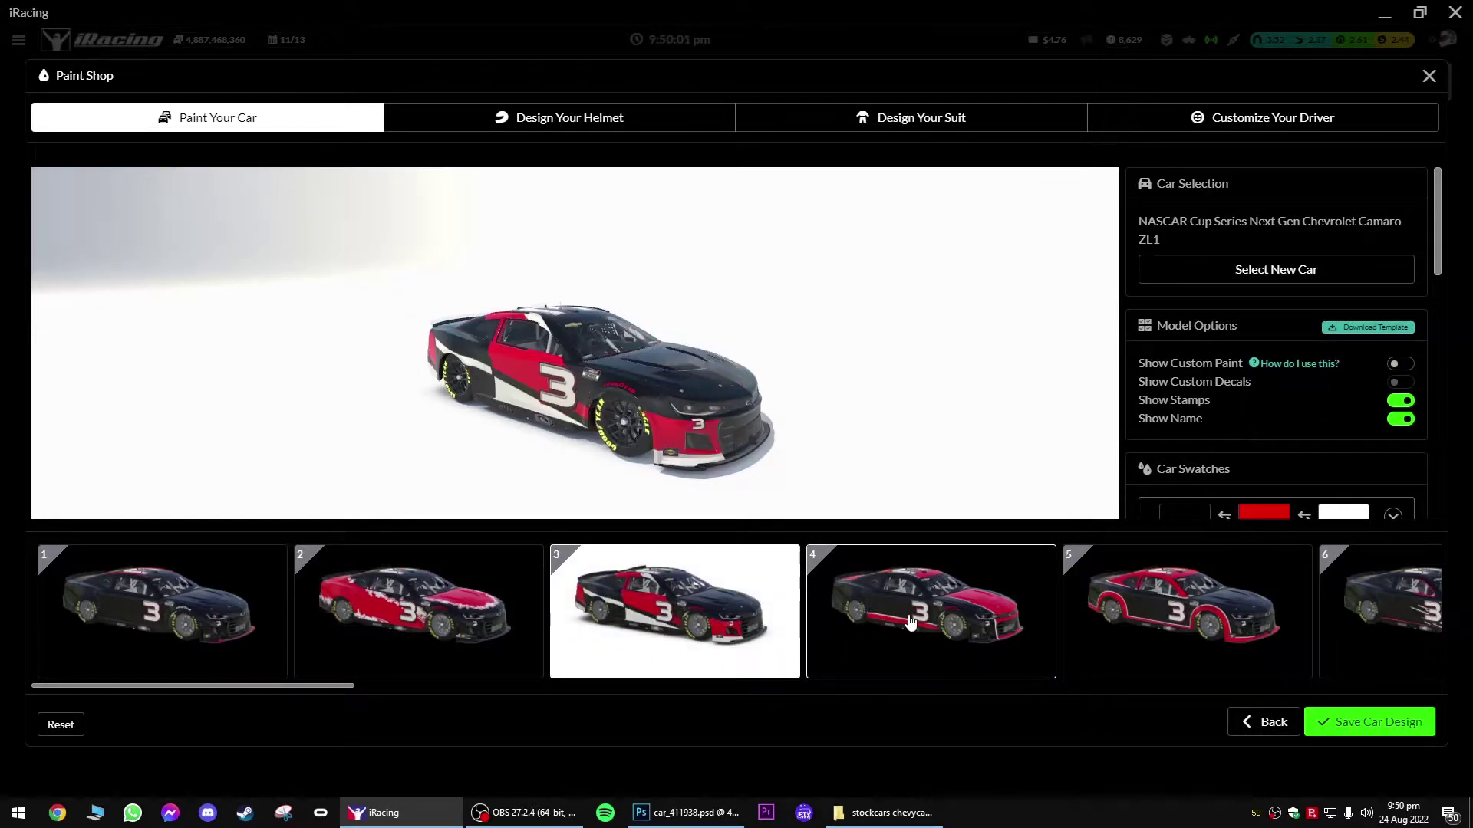
click(910, 620)
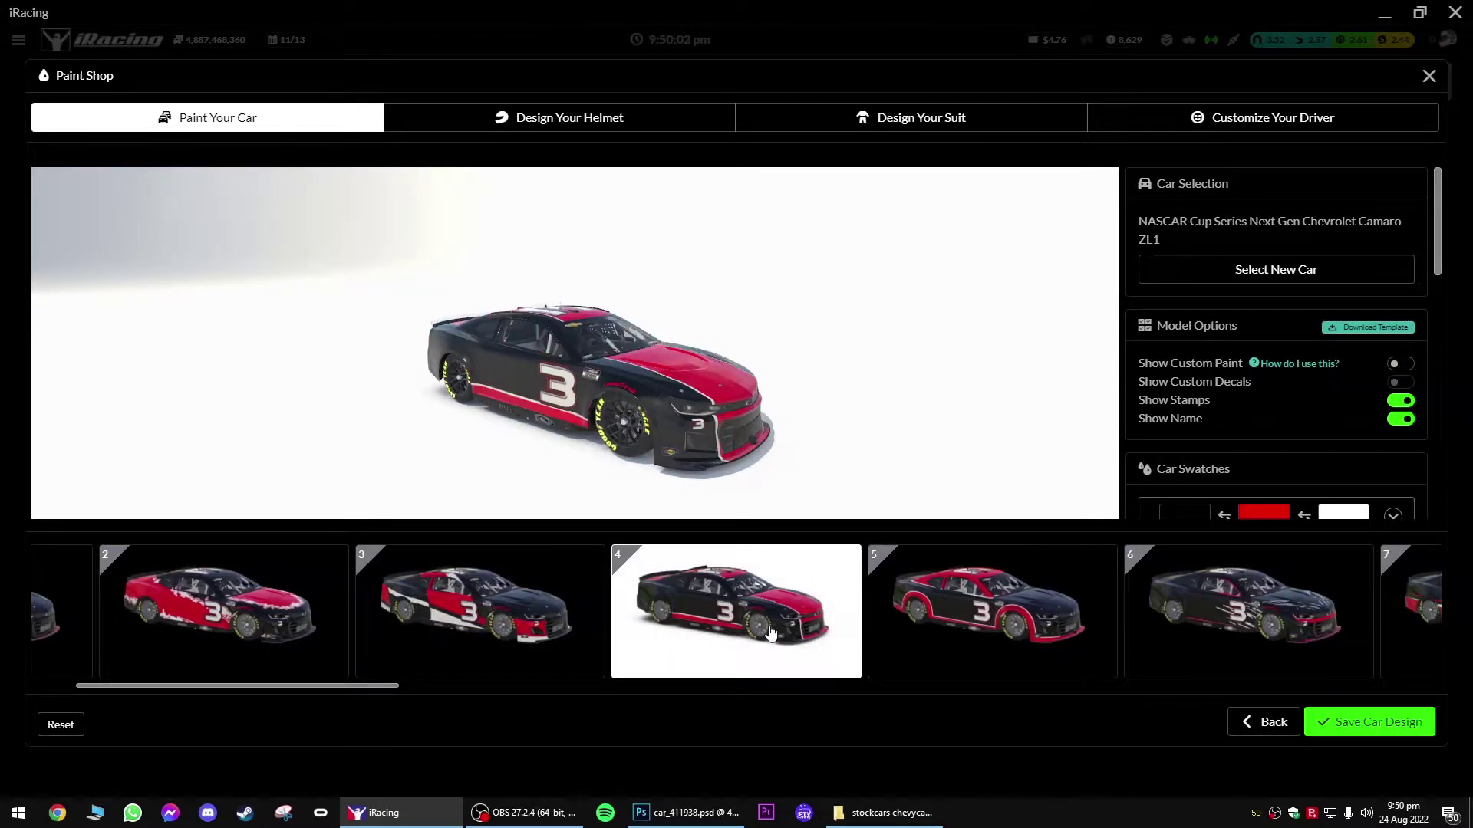
drag(727, 422, 536, 380)
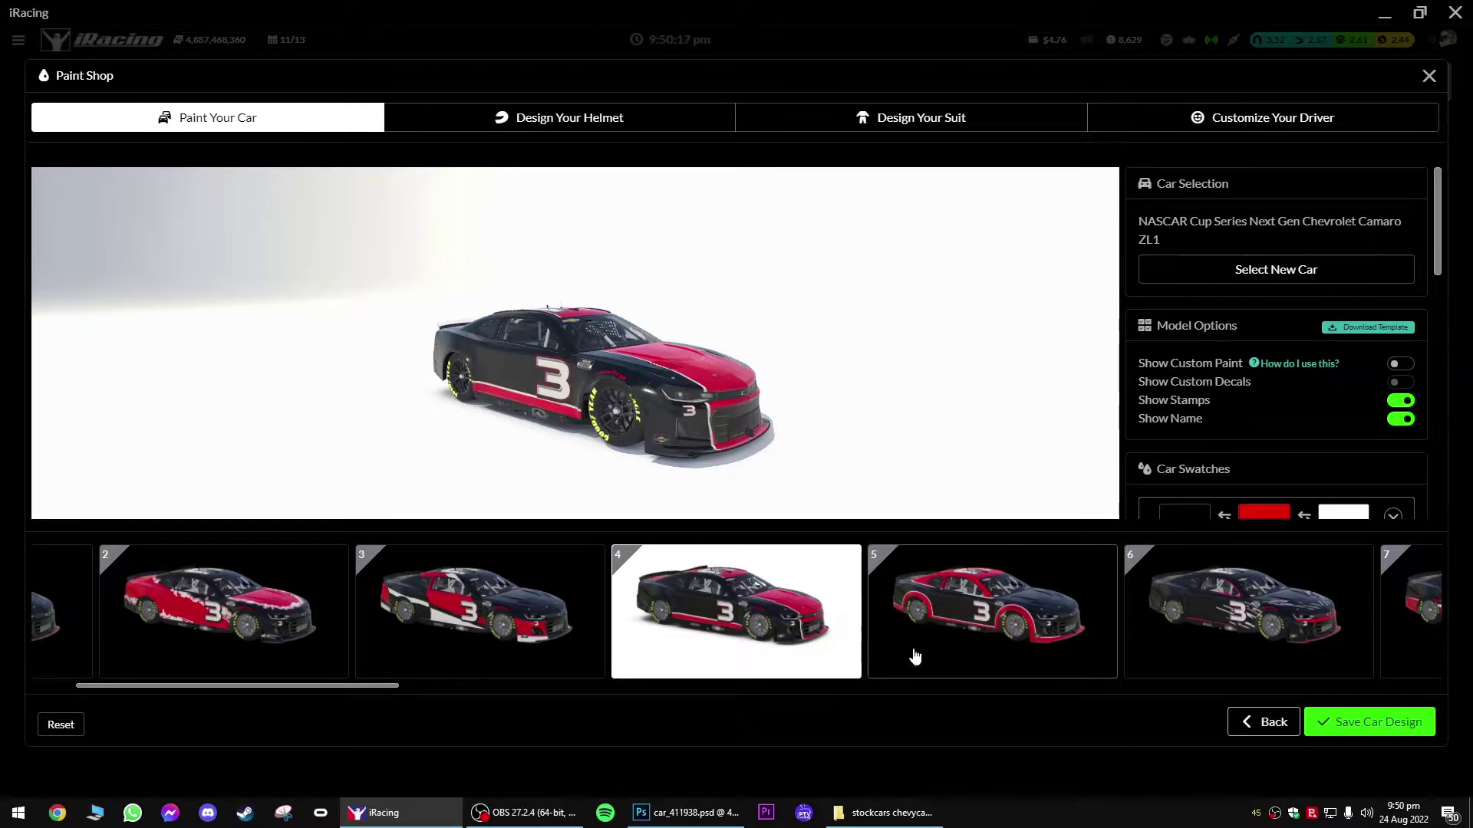
Step: Leave the Paint Shop without saving progress and return to Photoshop
click(1267, 723)
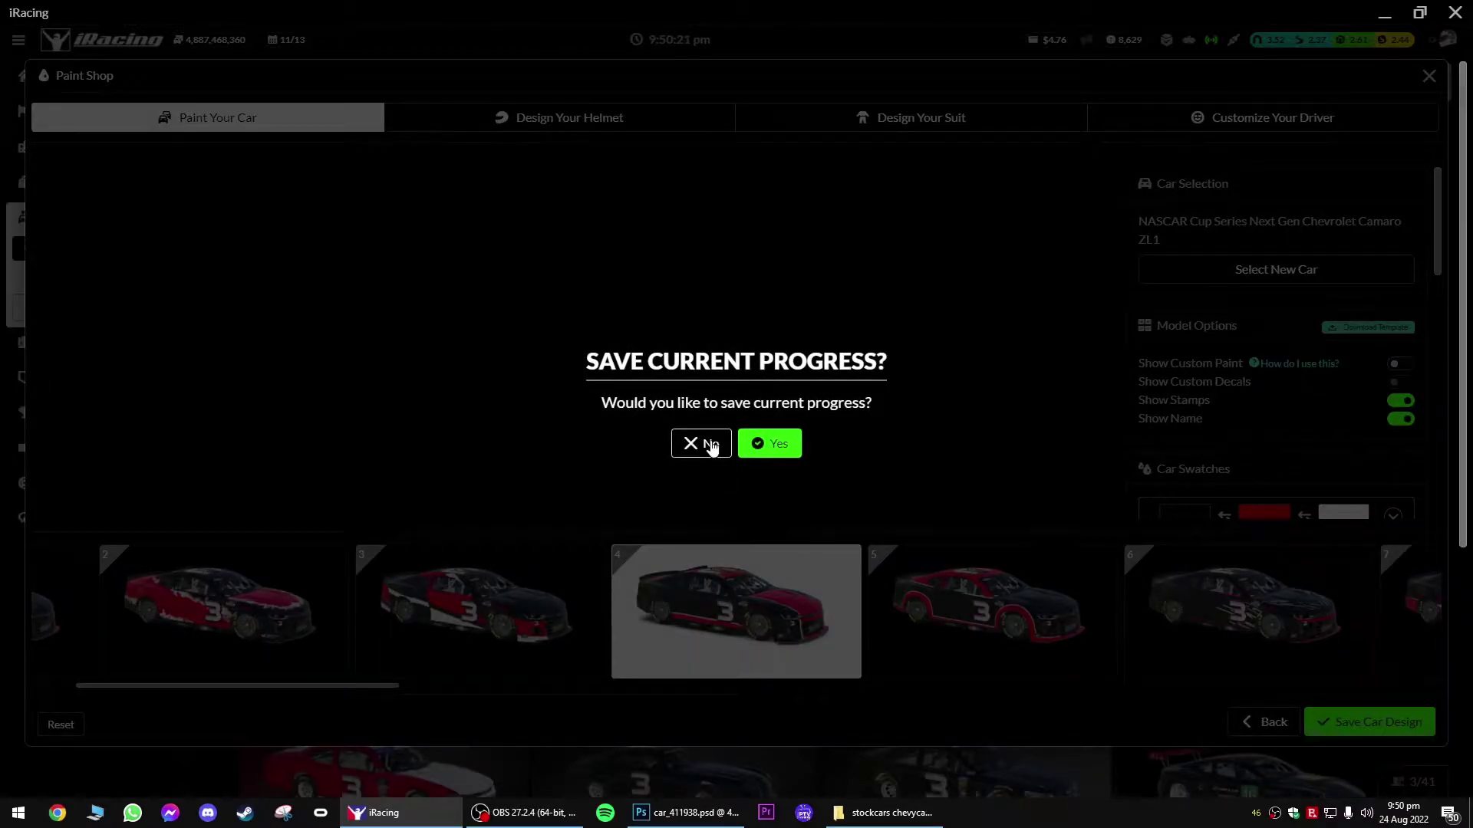
click(710, 443)
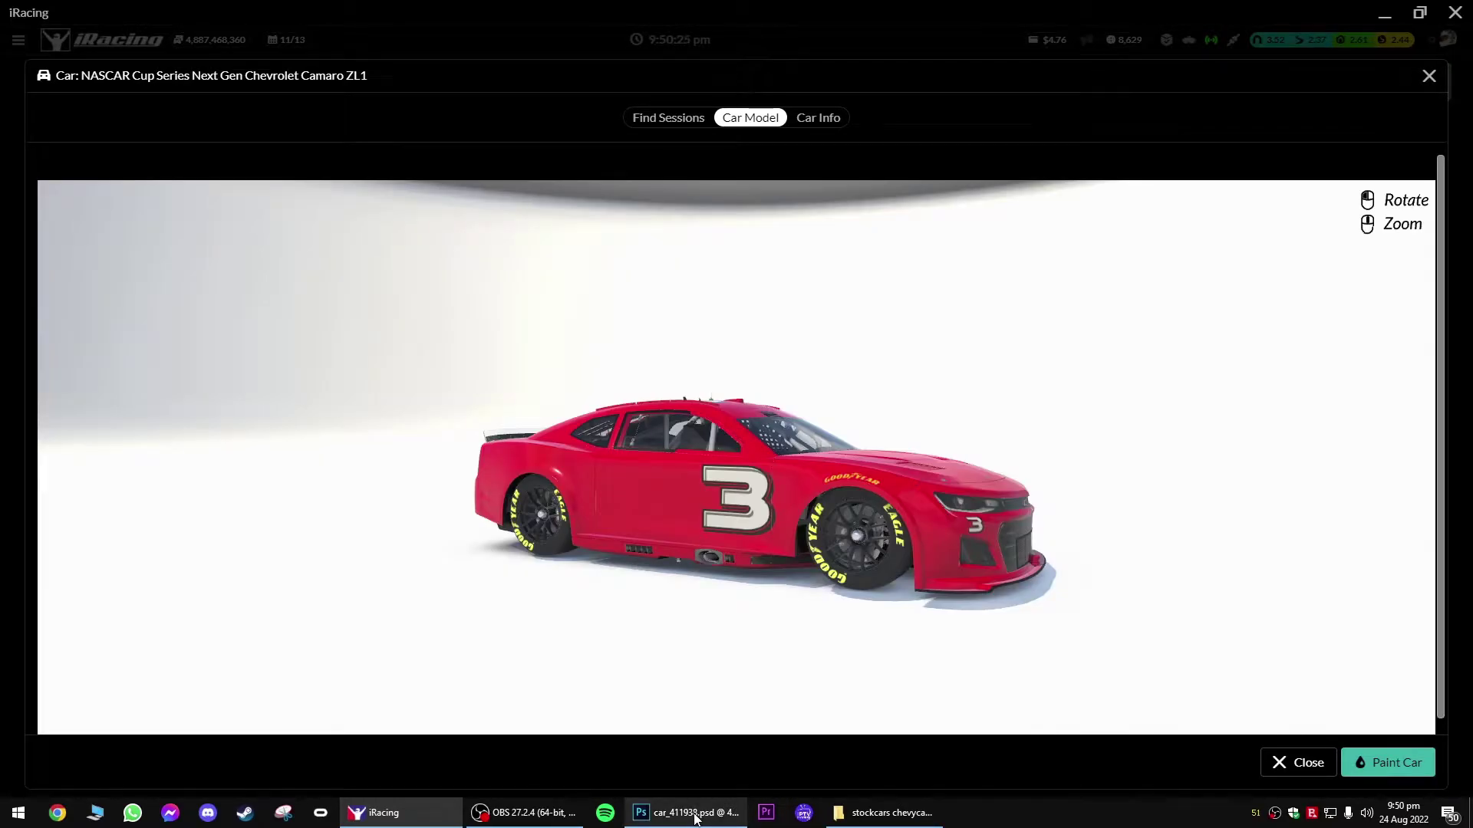
click(694, 812)
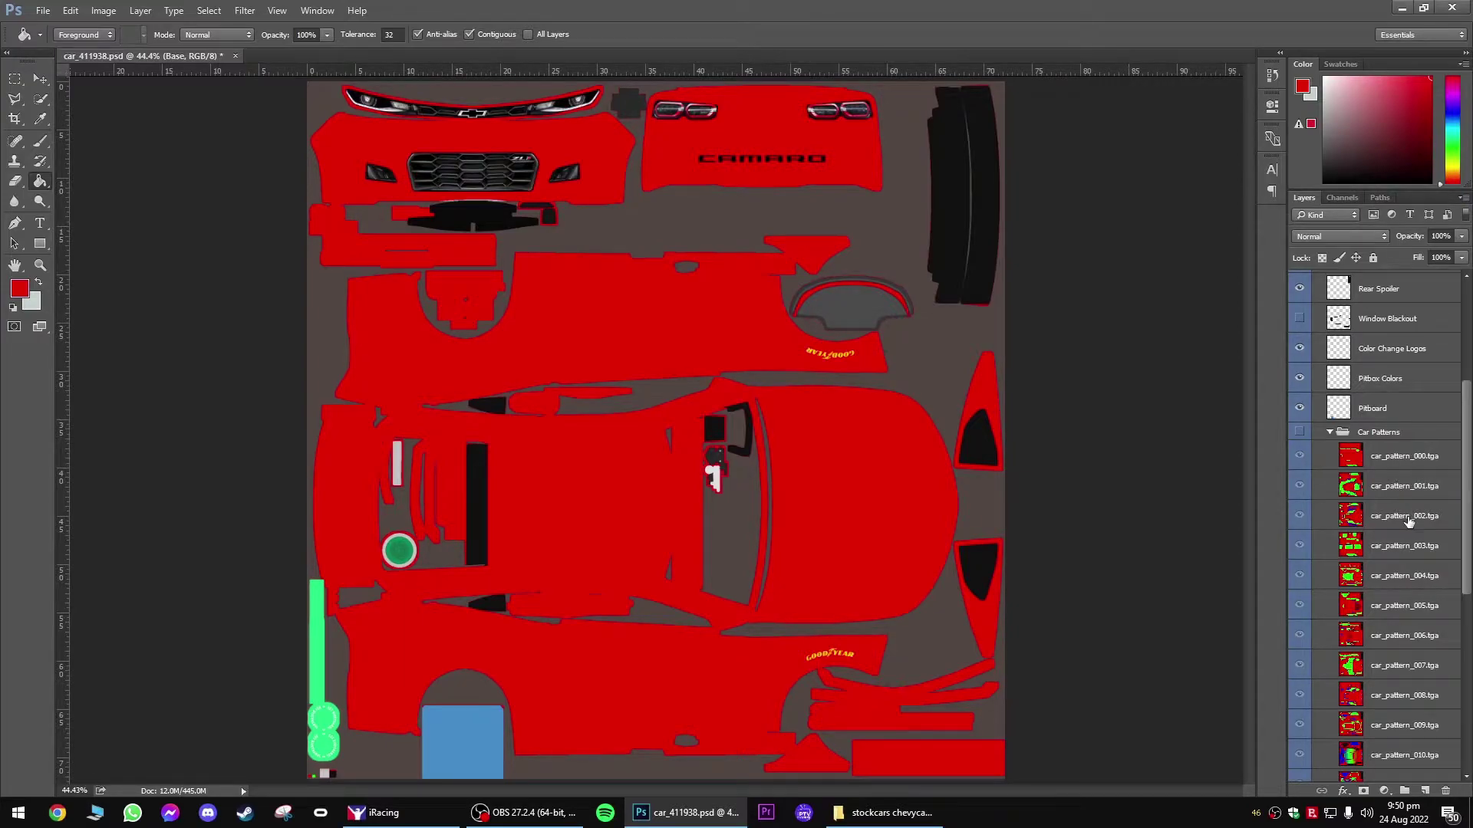
Step: Move car_pattern_003.tga above the Car Patterns group and collapse the group
click(1396, 547)
drag(1387, 548, 1368, 432)
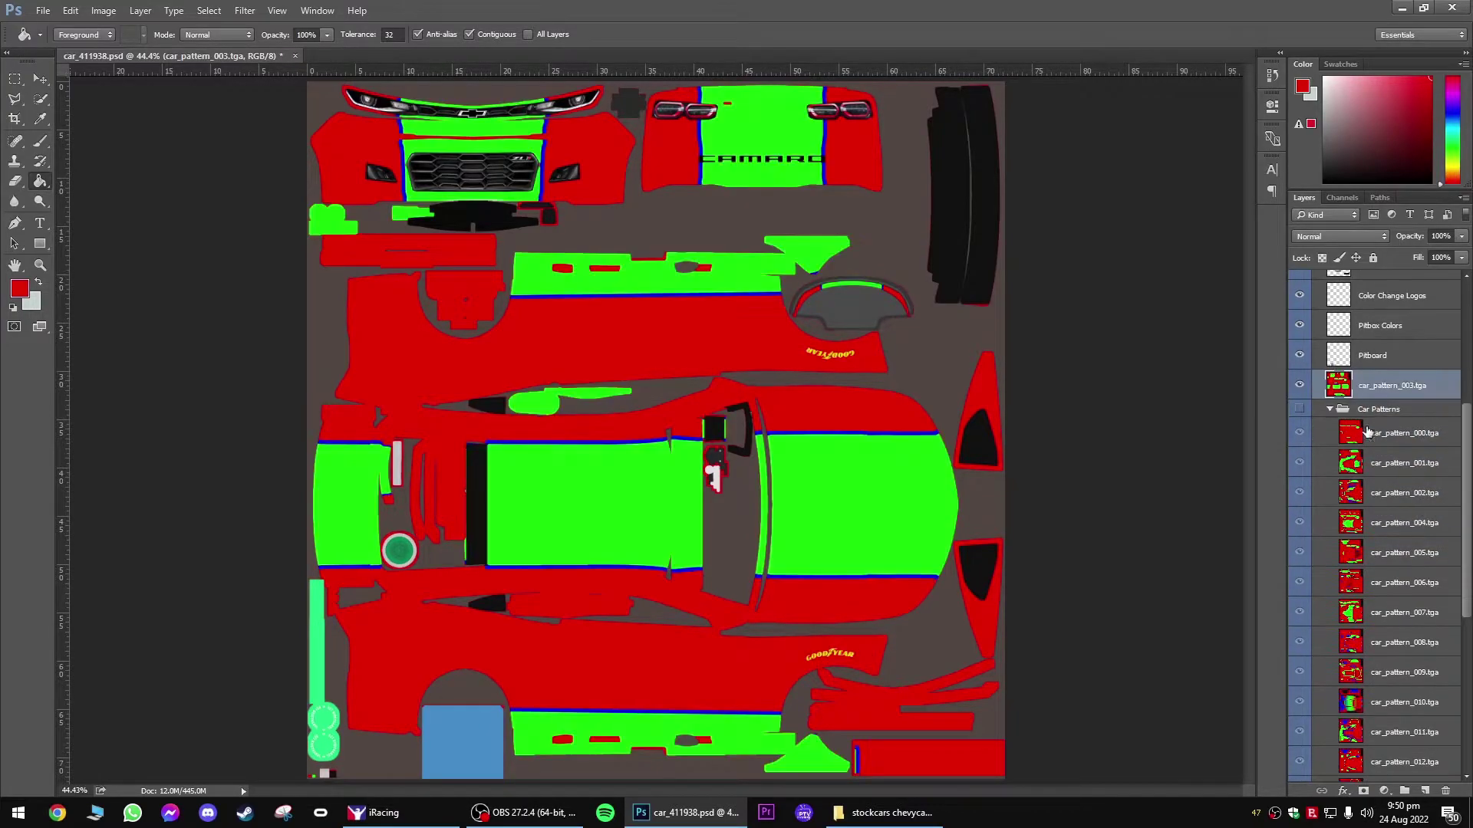
click(1330, 411)
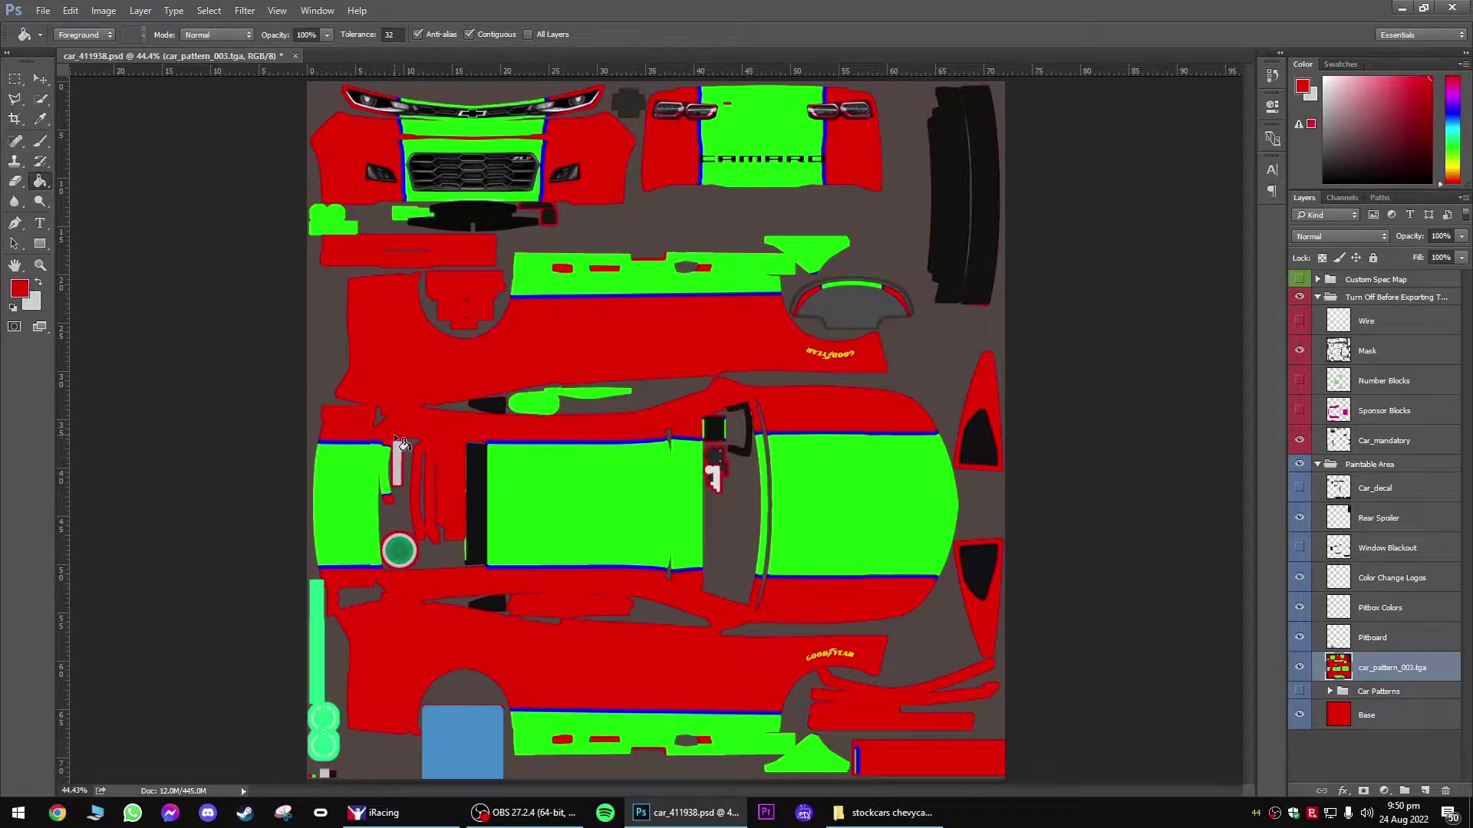
click(44, 100)
Step: With the Magic Wand, select the roof, right, left and upper side green panels plus the CAMARO hood stripe
click(91, 113)
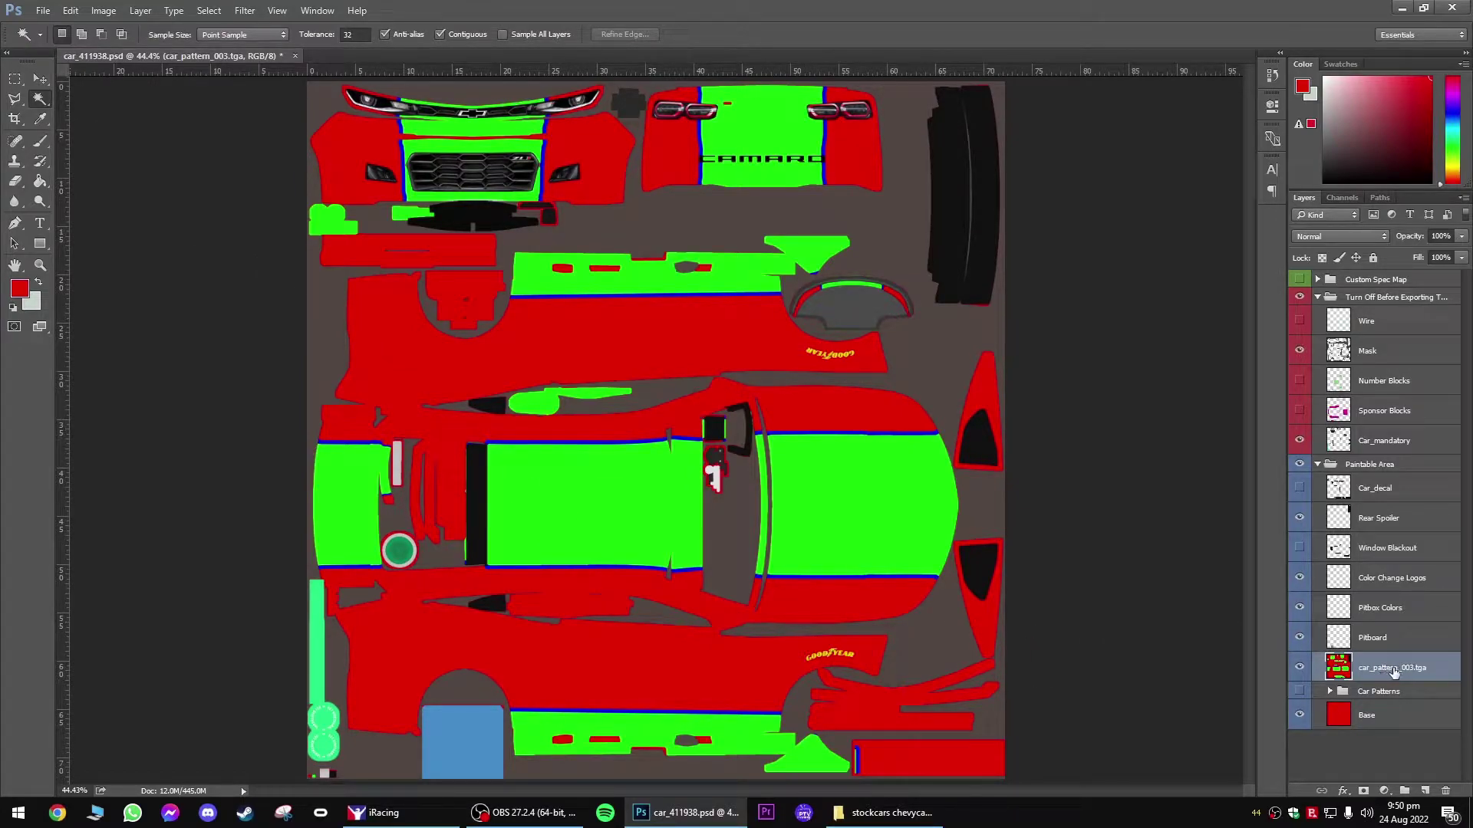
click(622, 518)
key(shift)
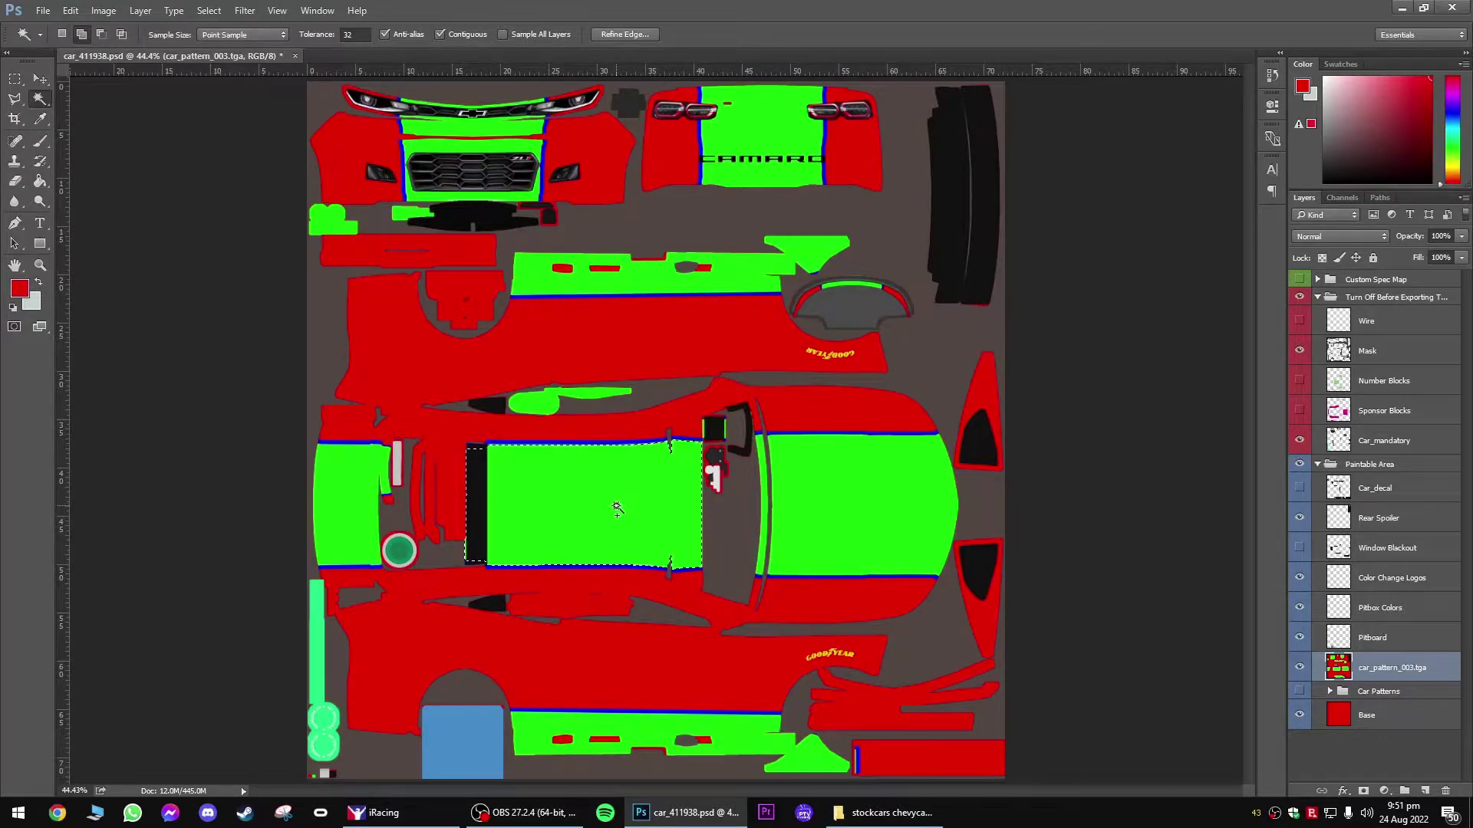
shift+click(859, 503)
shift+click(349, 506)
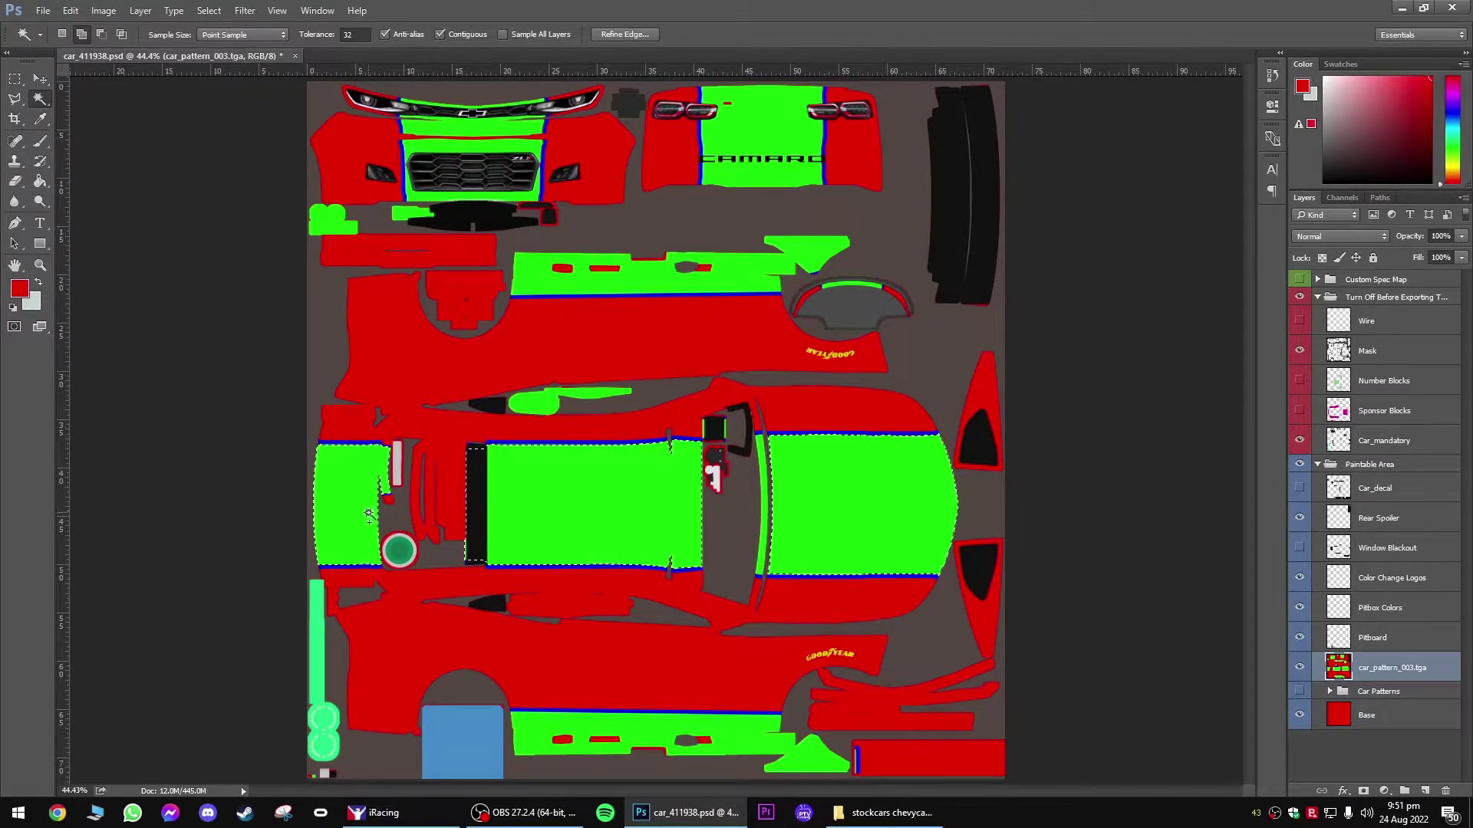
shift+click(738, 267)
shift+click(775, 181)
Step: Add the front strip, grille area, lower side panel, grey oval interior and small blobs, then add a new layer
shift+click(510, 126)
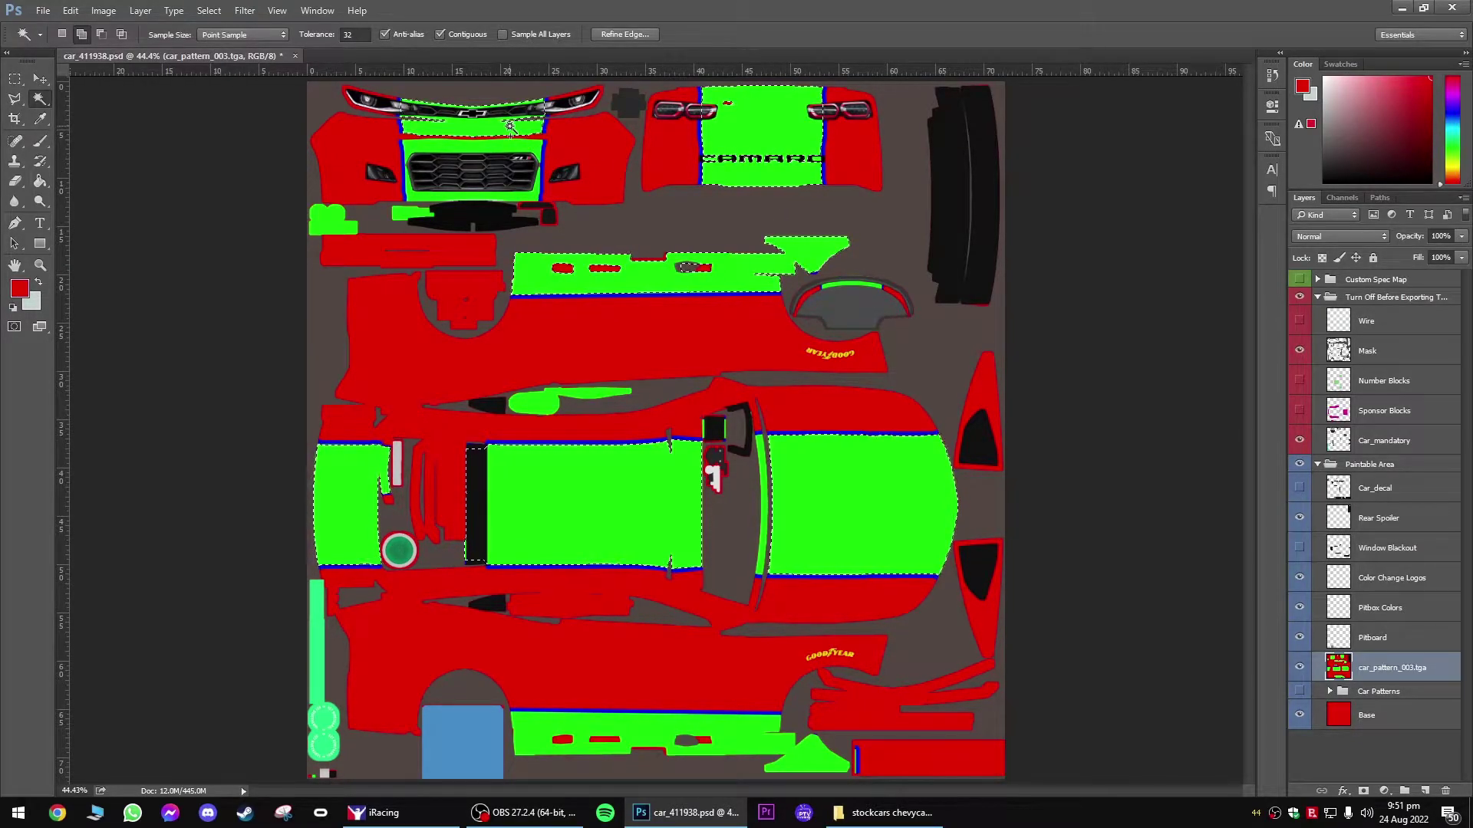
shift+click(512, 194)
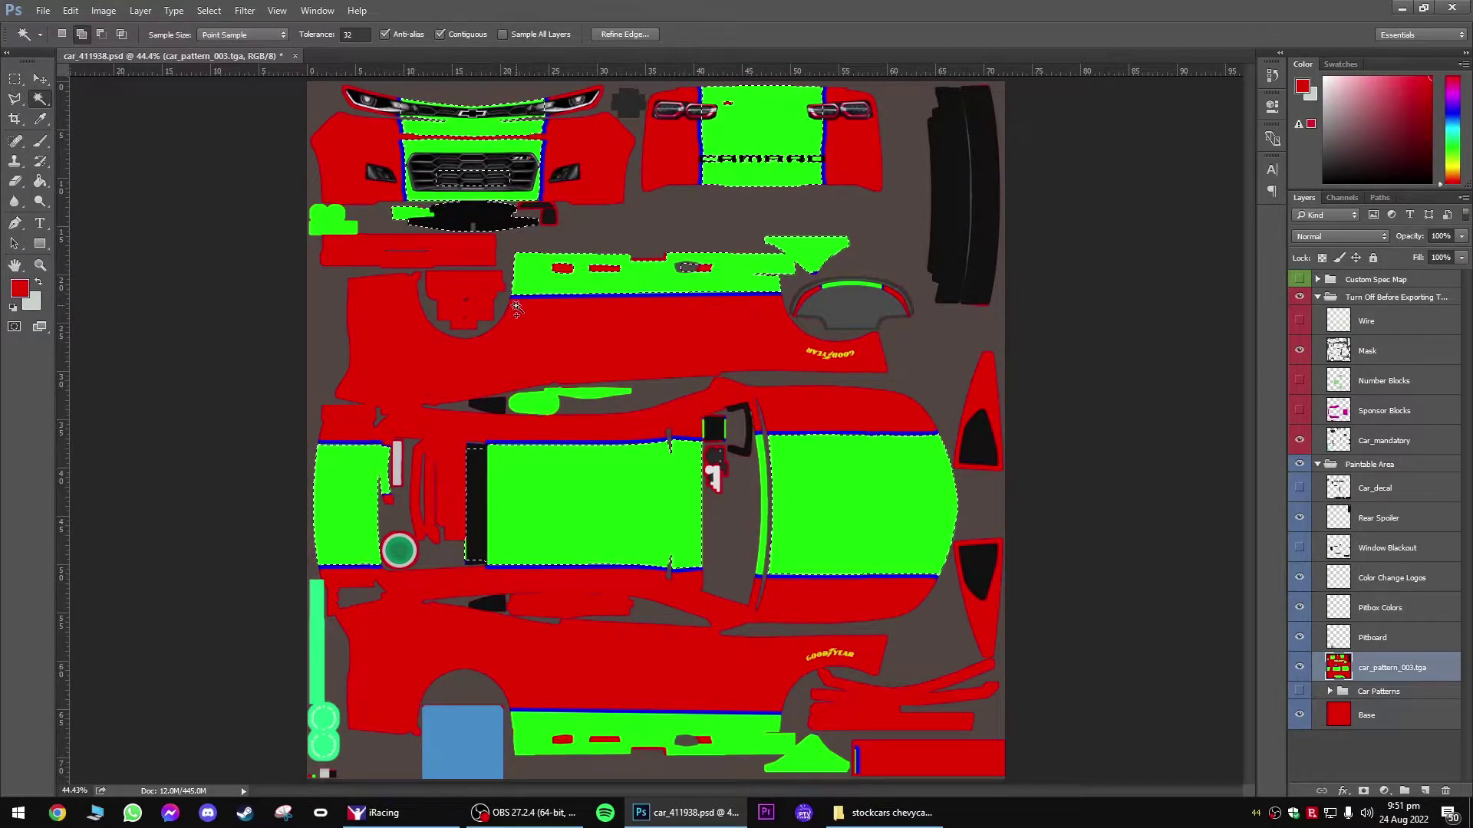
shift+click(734, 759)
shift+click(862, 287)
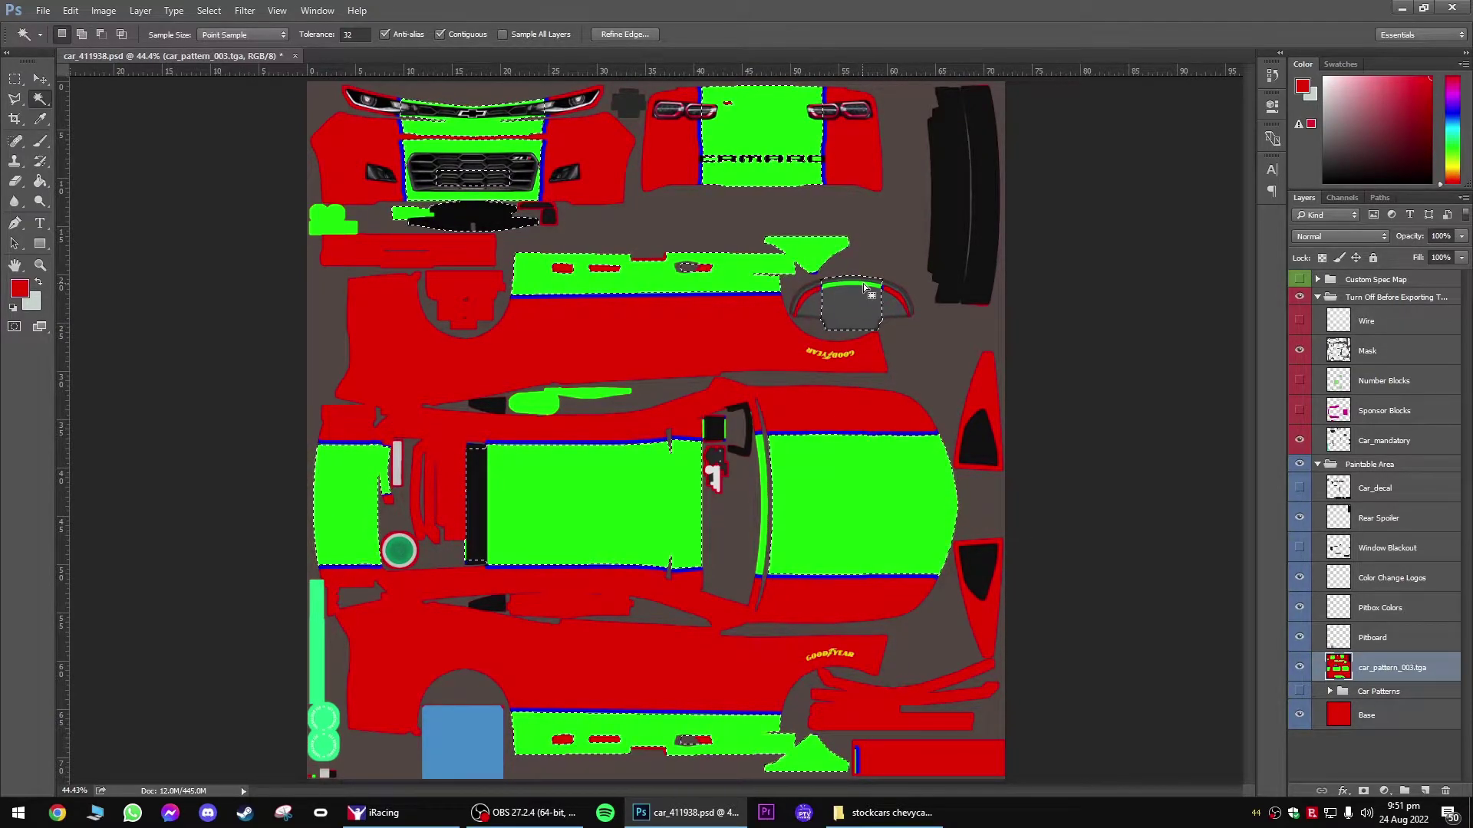
key(shift)
shift+click(568, 403)
shift+click(338, 220)
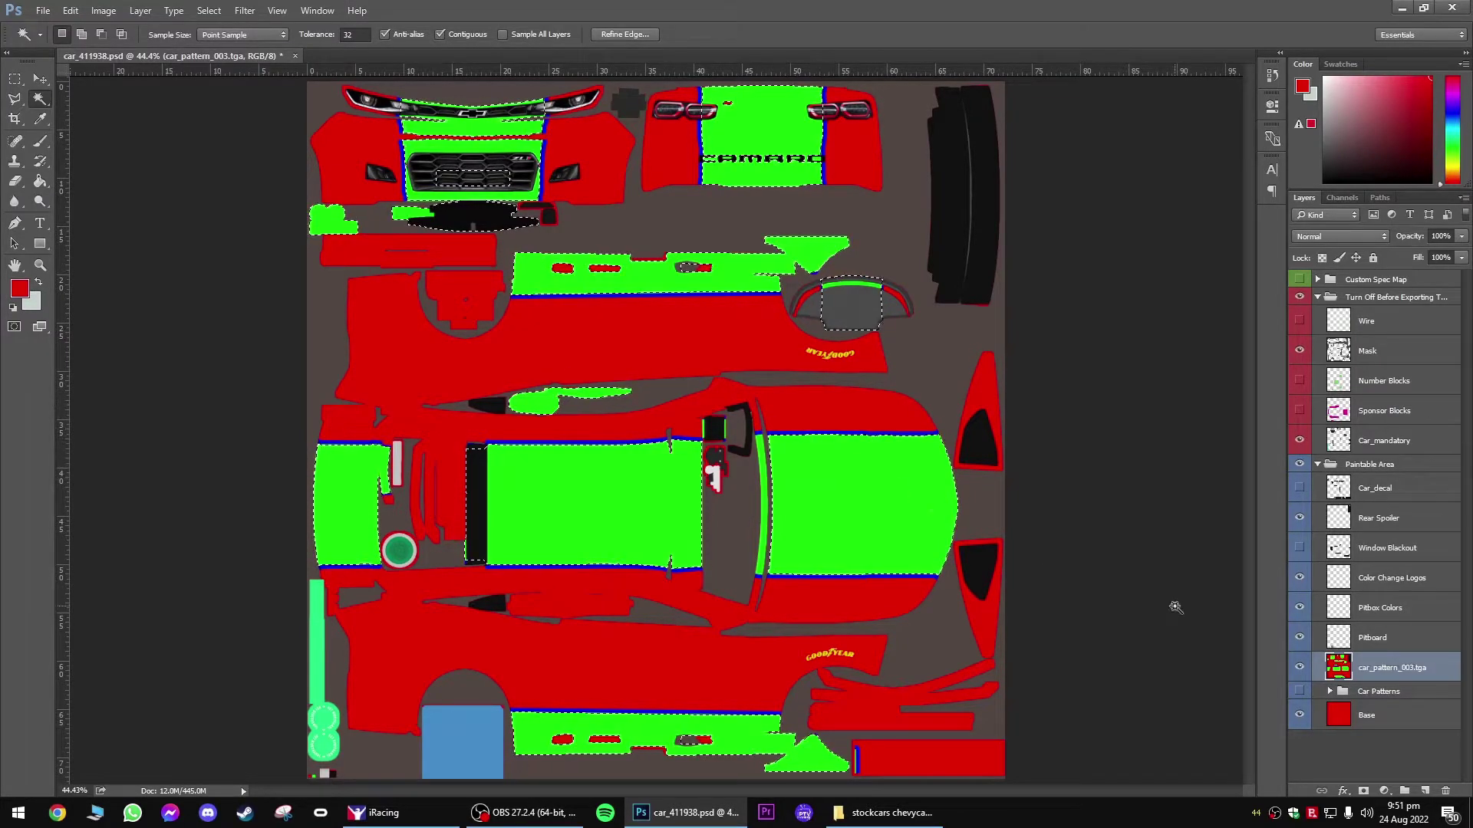
click(1425, 791)
Step: Move Layer 1 just above Base and rename it 'White'
drag(1379, 683, 1389, 732)
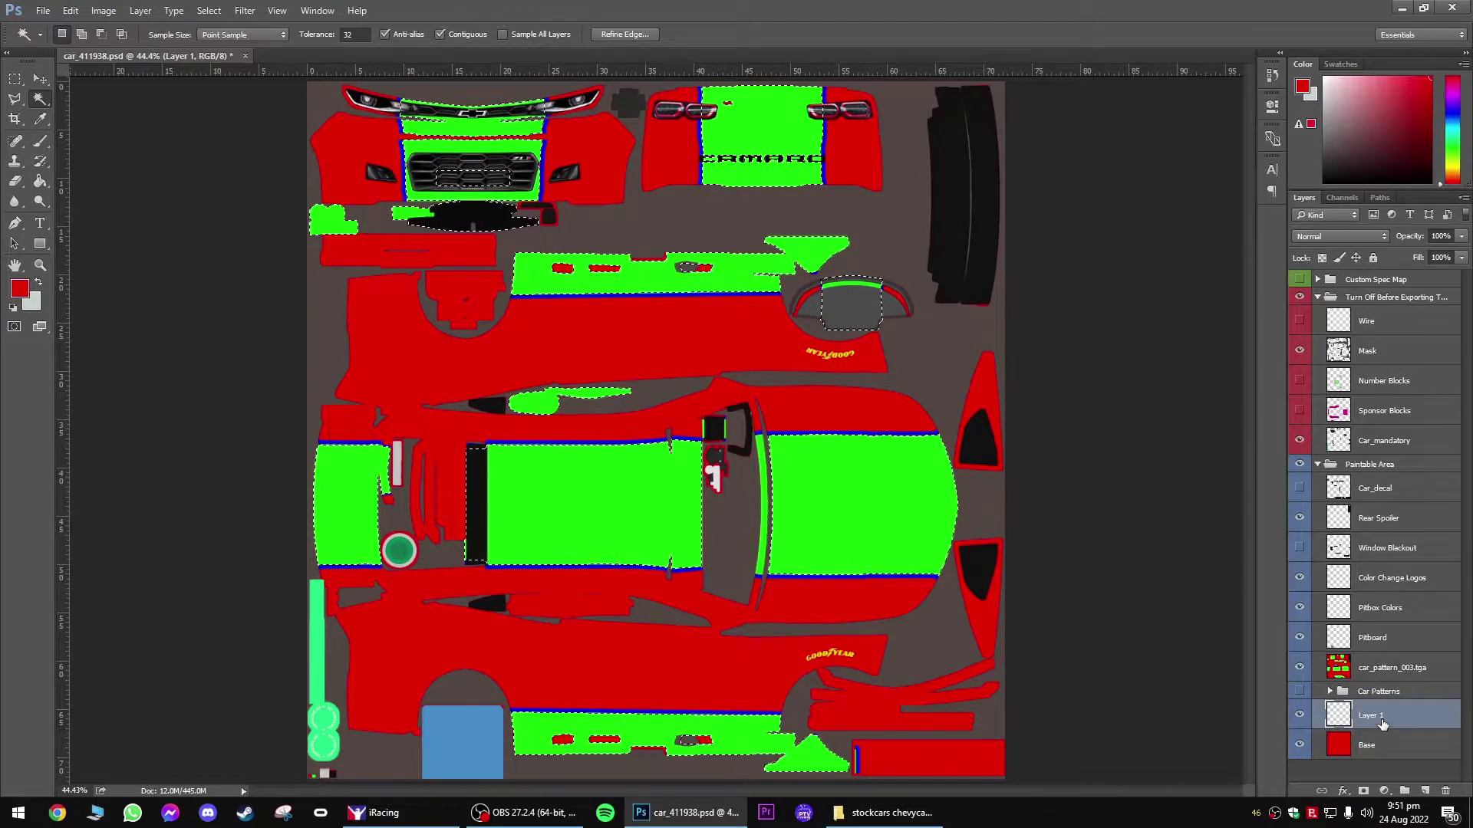
double_click(1373, 715)
text(White)
key(Return)
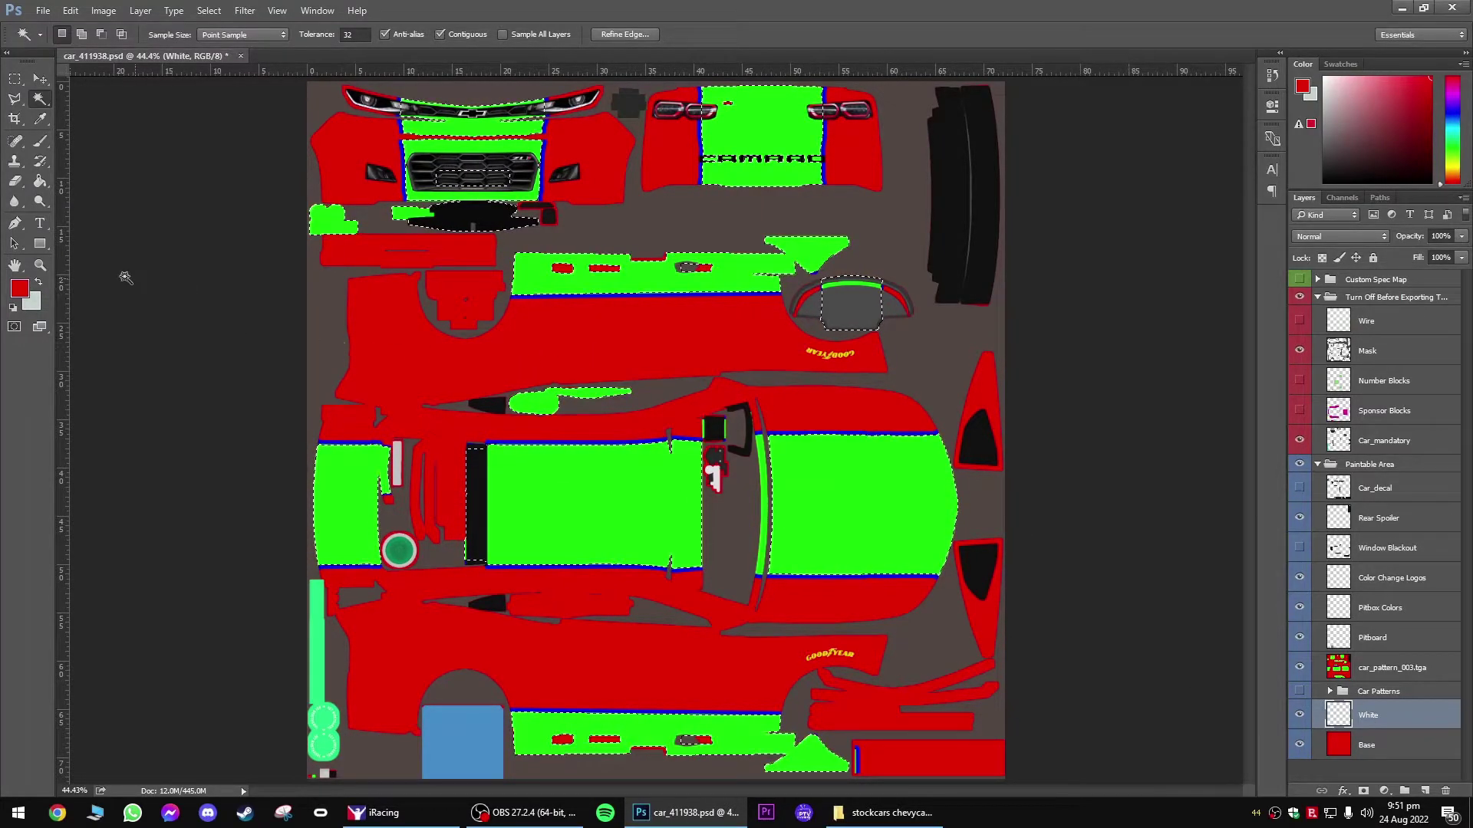
Step: Set the foreground colour to #ffffff and set up Edit > Fill with Foreground Color
key(x)
click(20, 289)
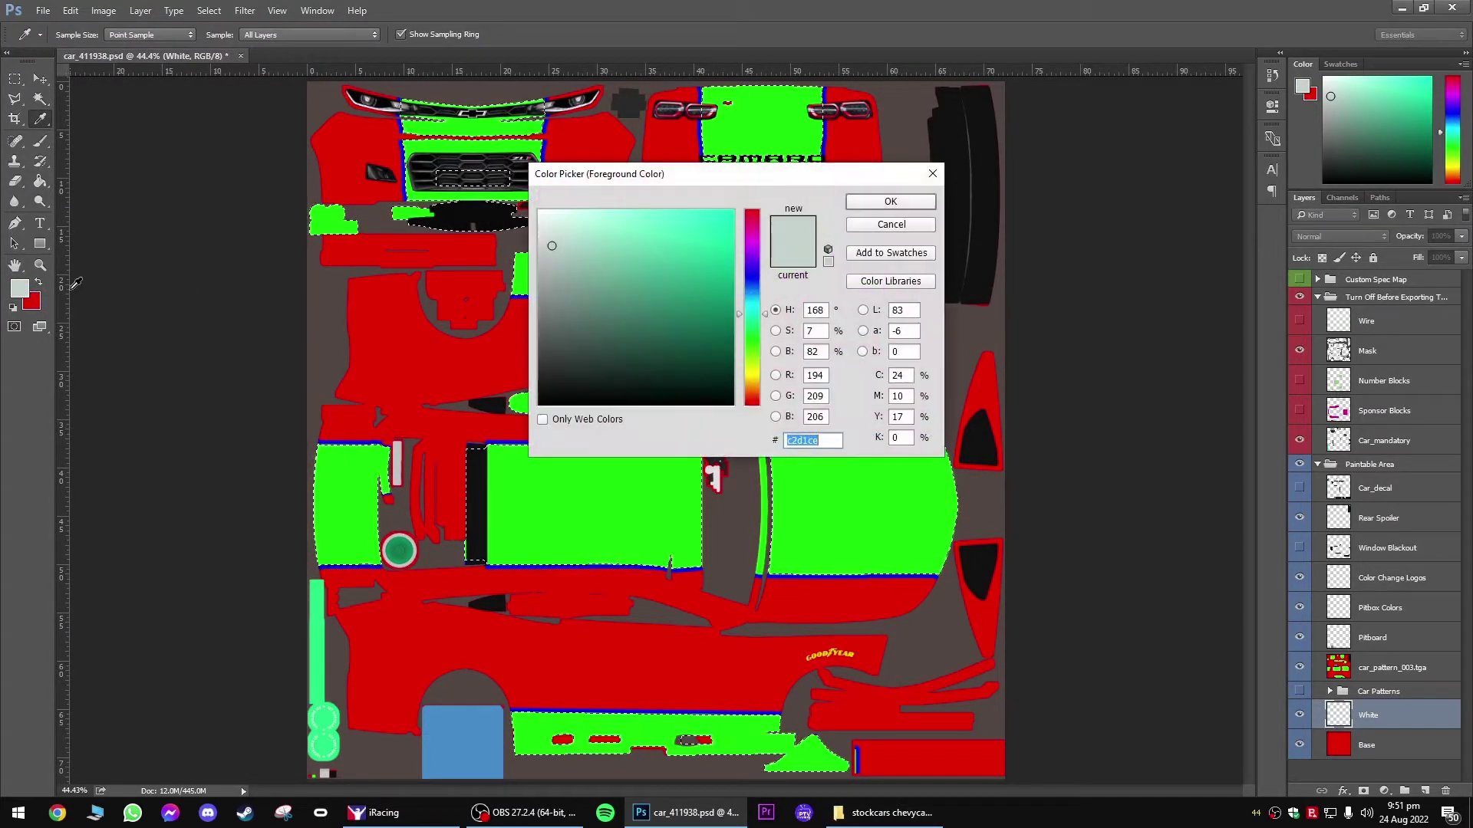
text(ffffff)
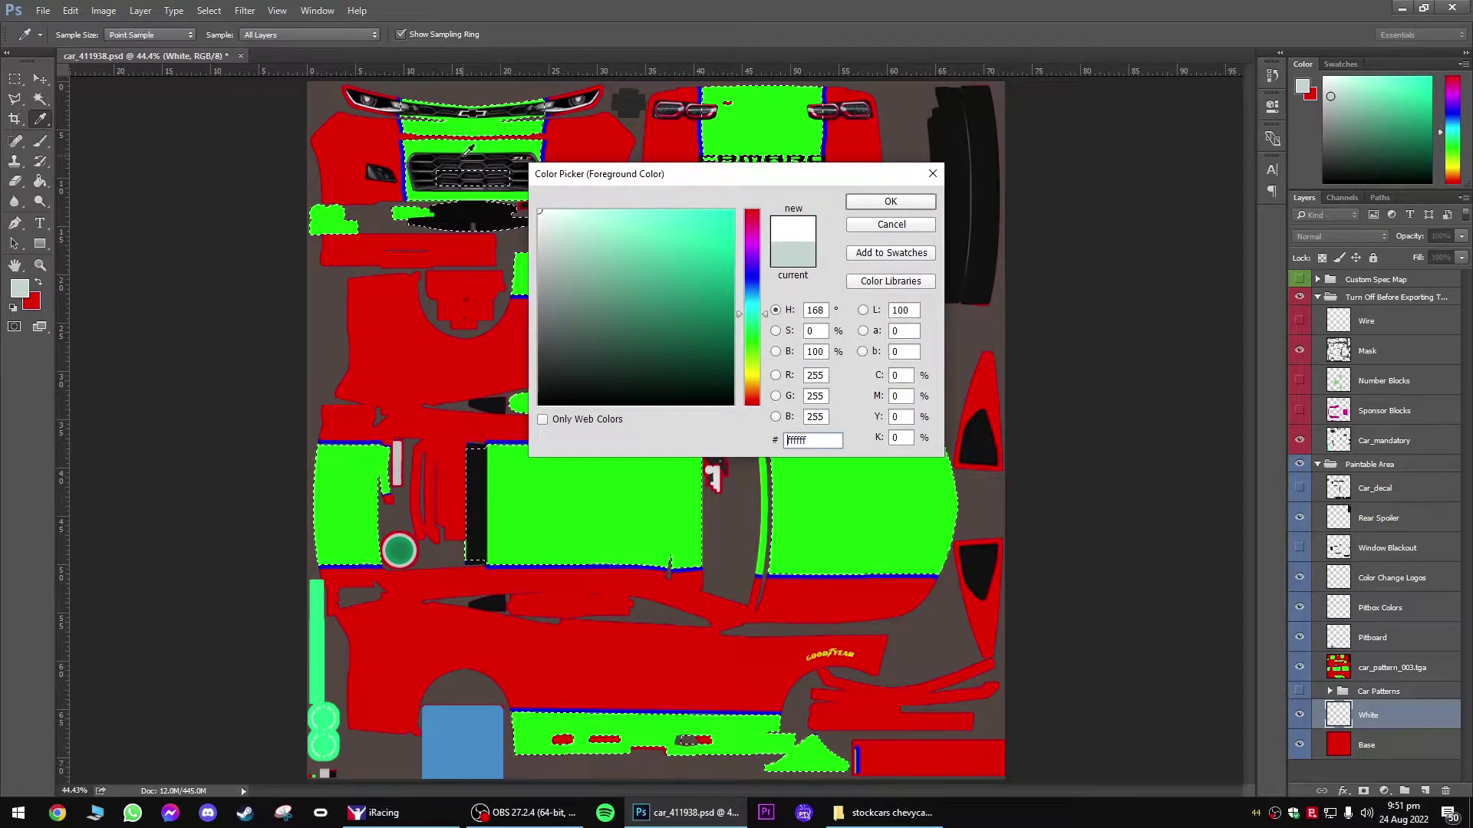
click(920, 201)
key(w)
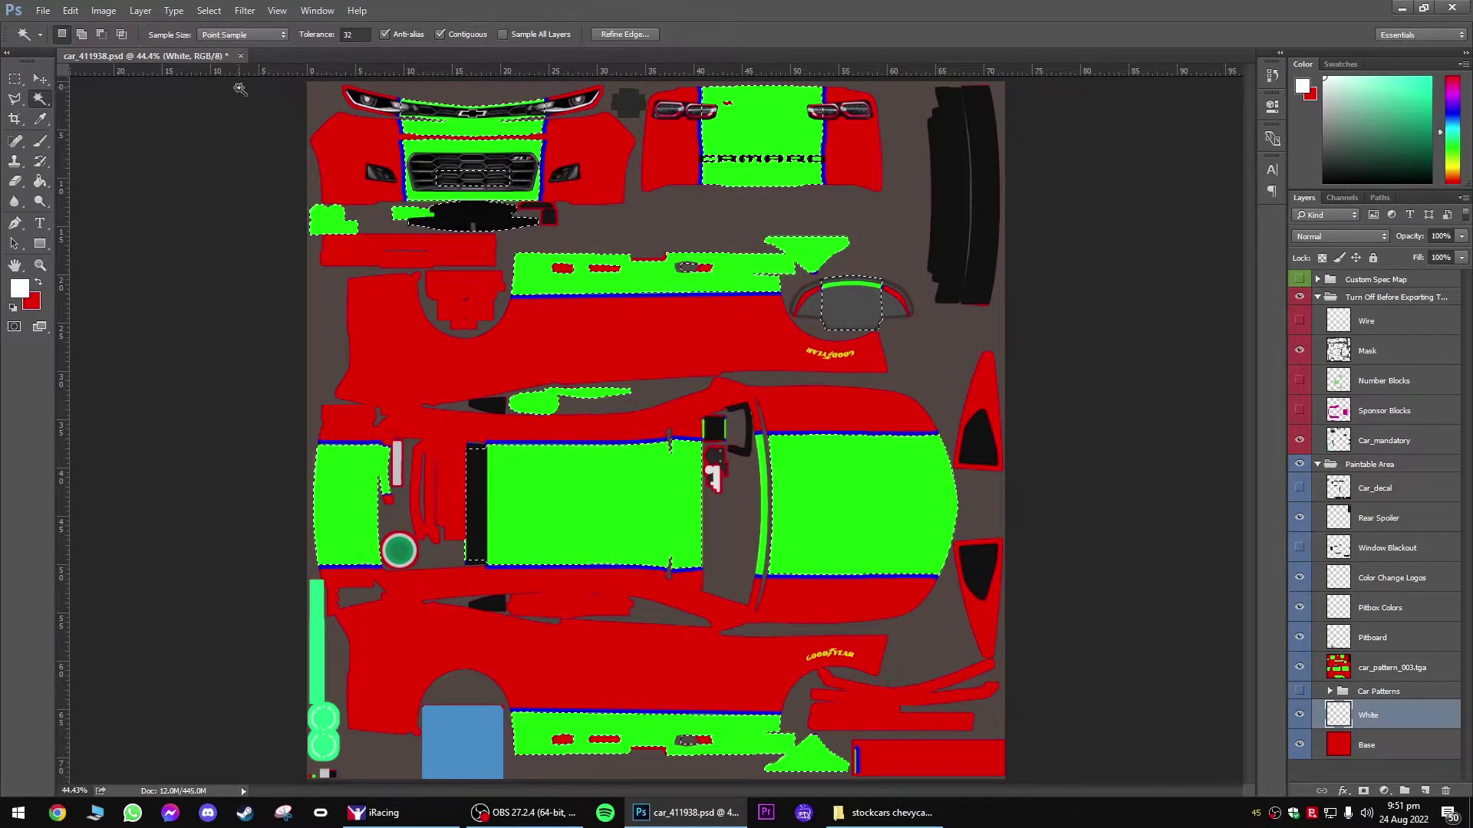
click(70, 10)
click(120, 233)
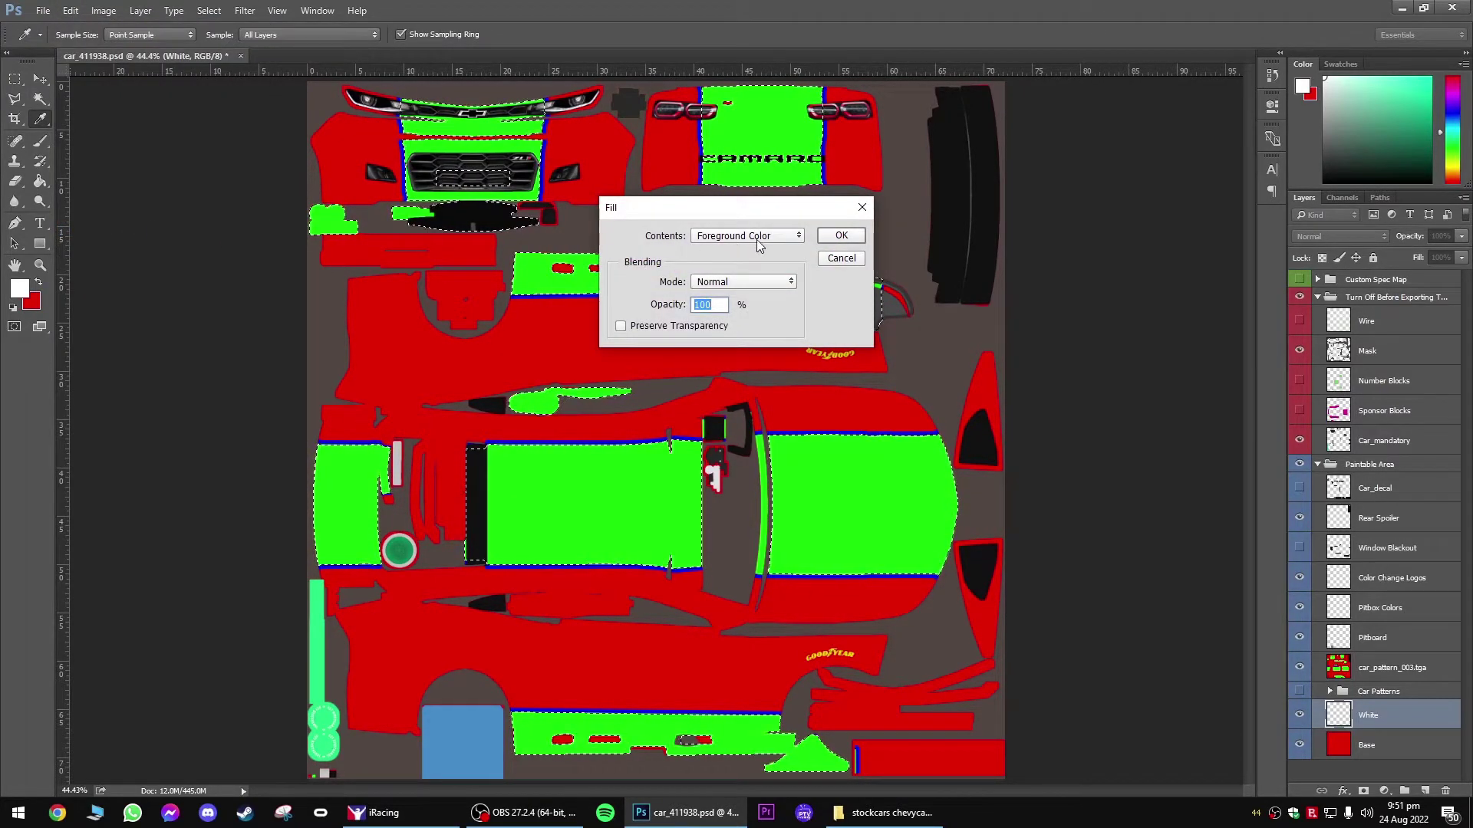
Step: Fill the selection white, hide the car_pattern_003.tga layer, and deselect with Ctrl+D
click(842, 236)
key(w)
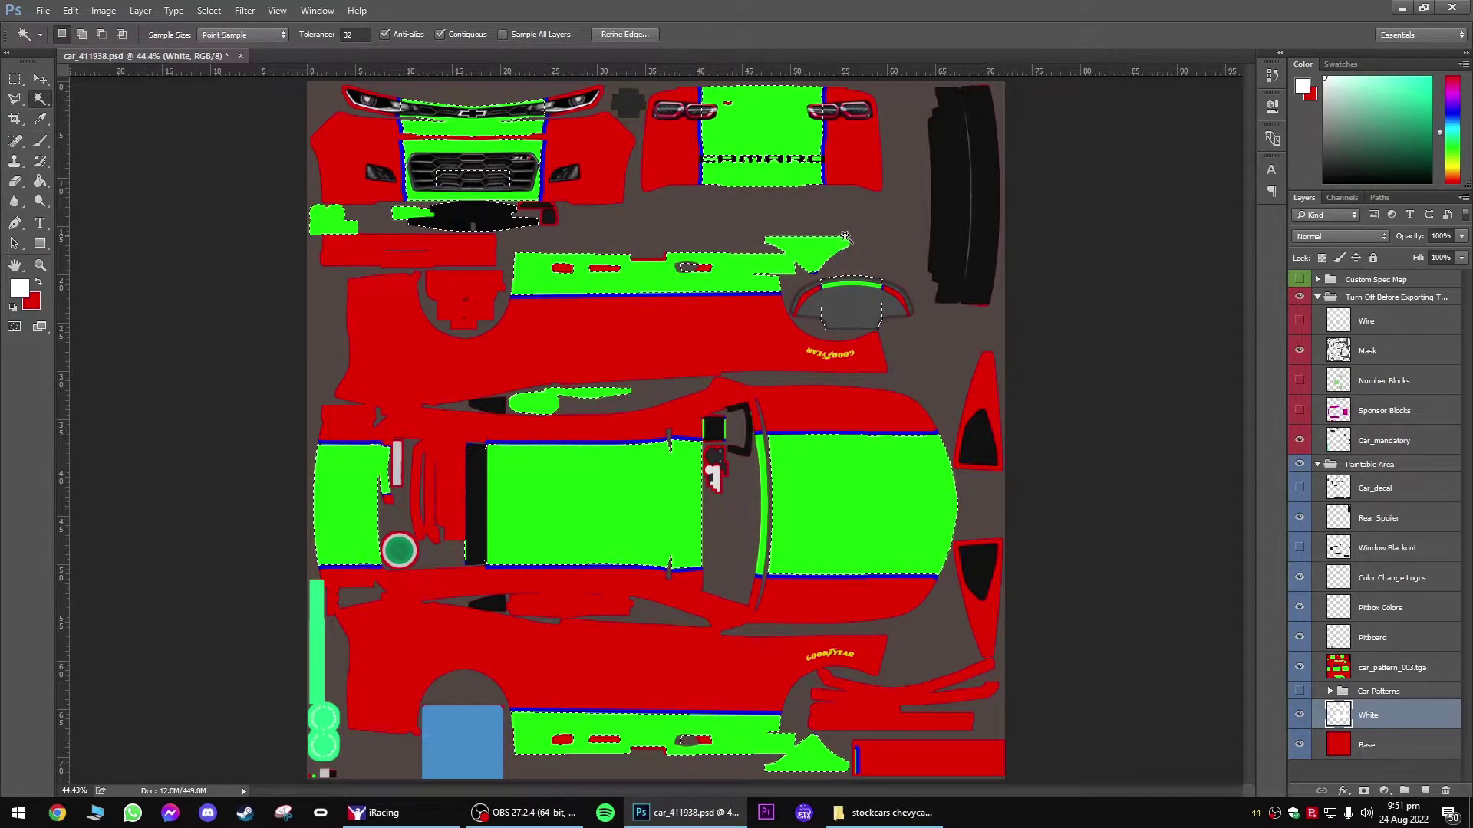
click(1300, 669)
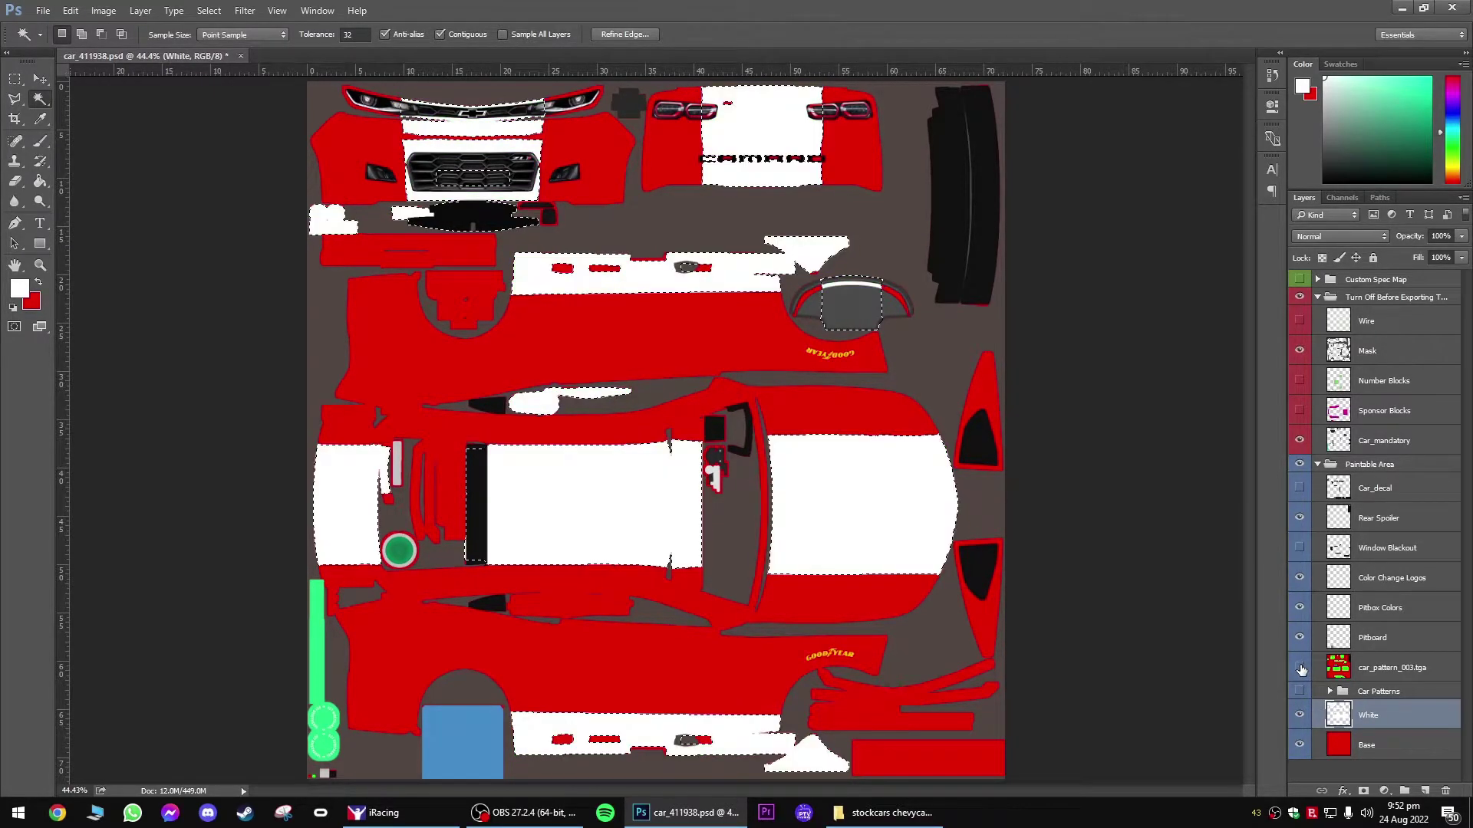
click(1300, 668)
key(ctrl+d)
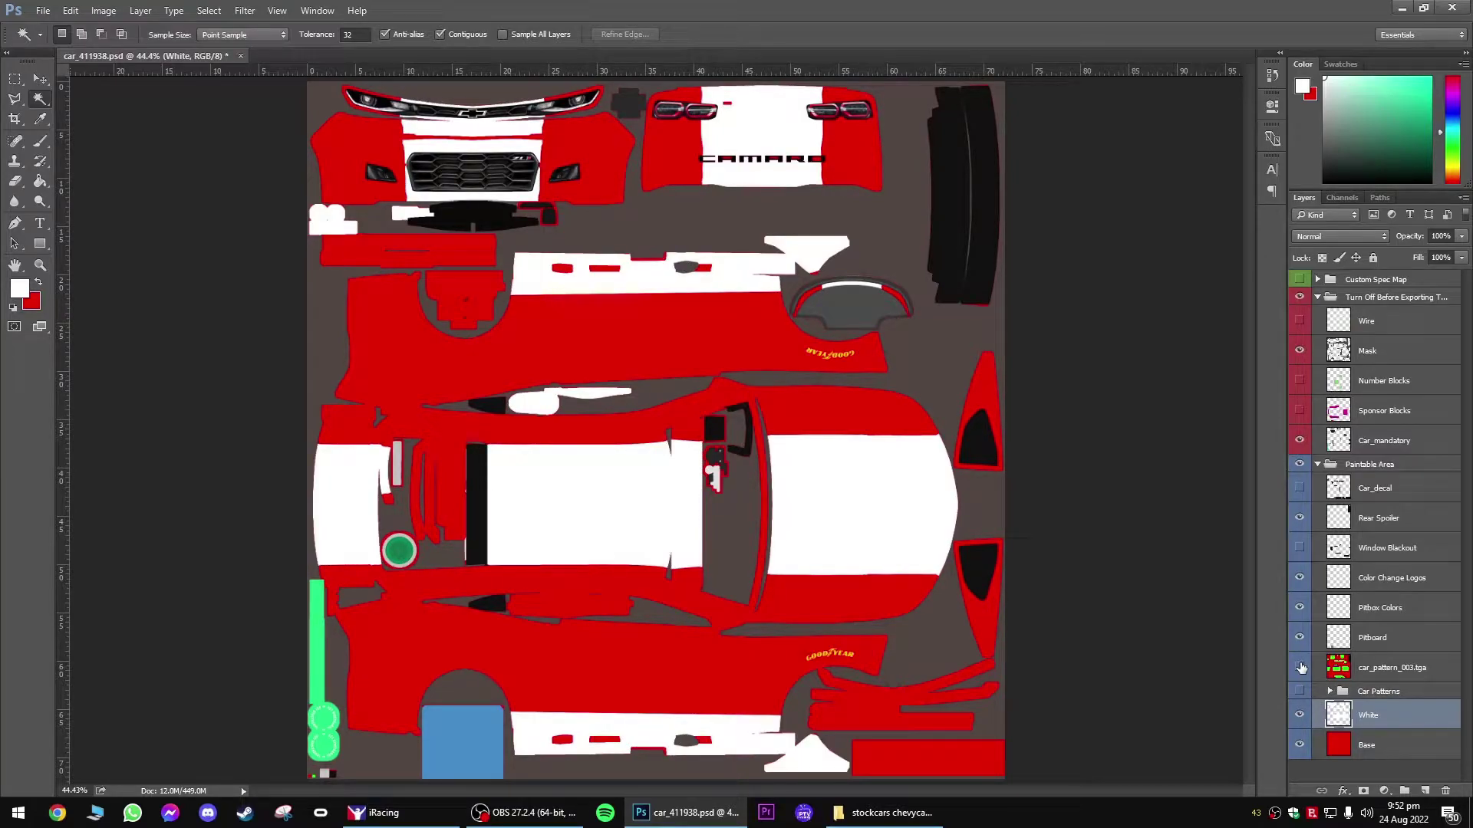
Step: Save As Targa, overwriting car_411938.tga, at 32 bits/pixel
click(46, 13)
click(69, 180)
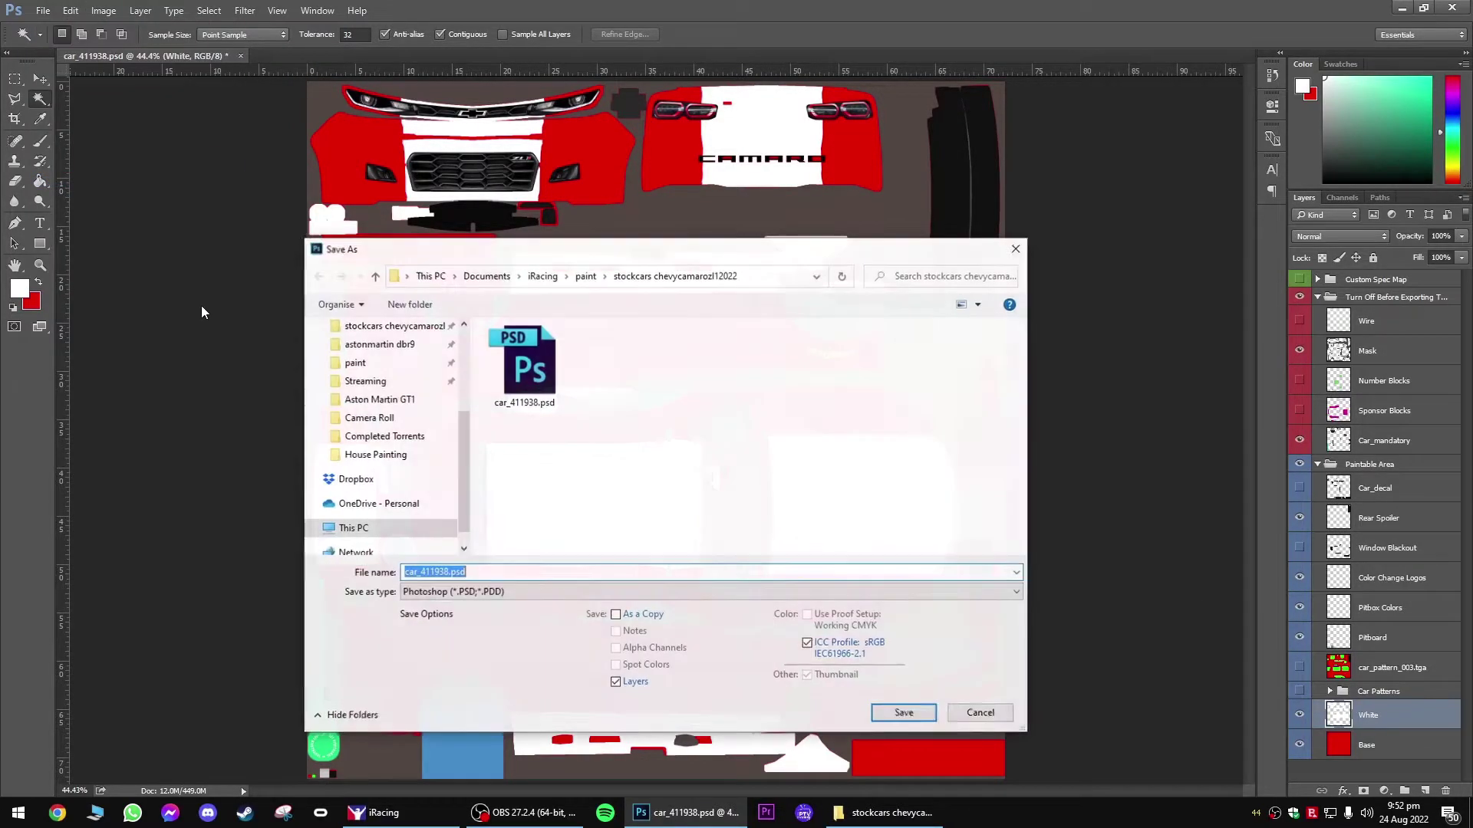
click(507, 594)
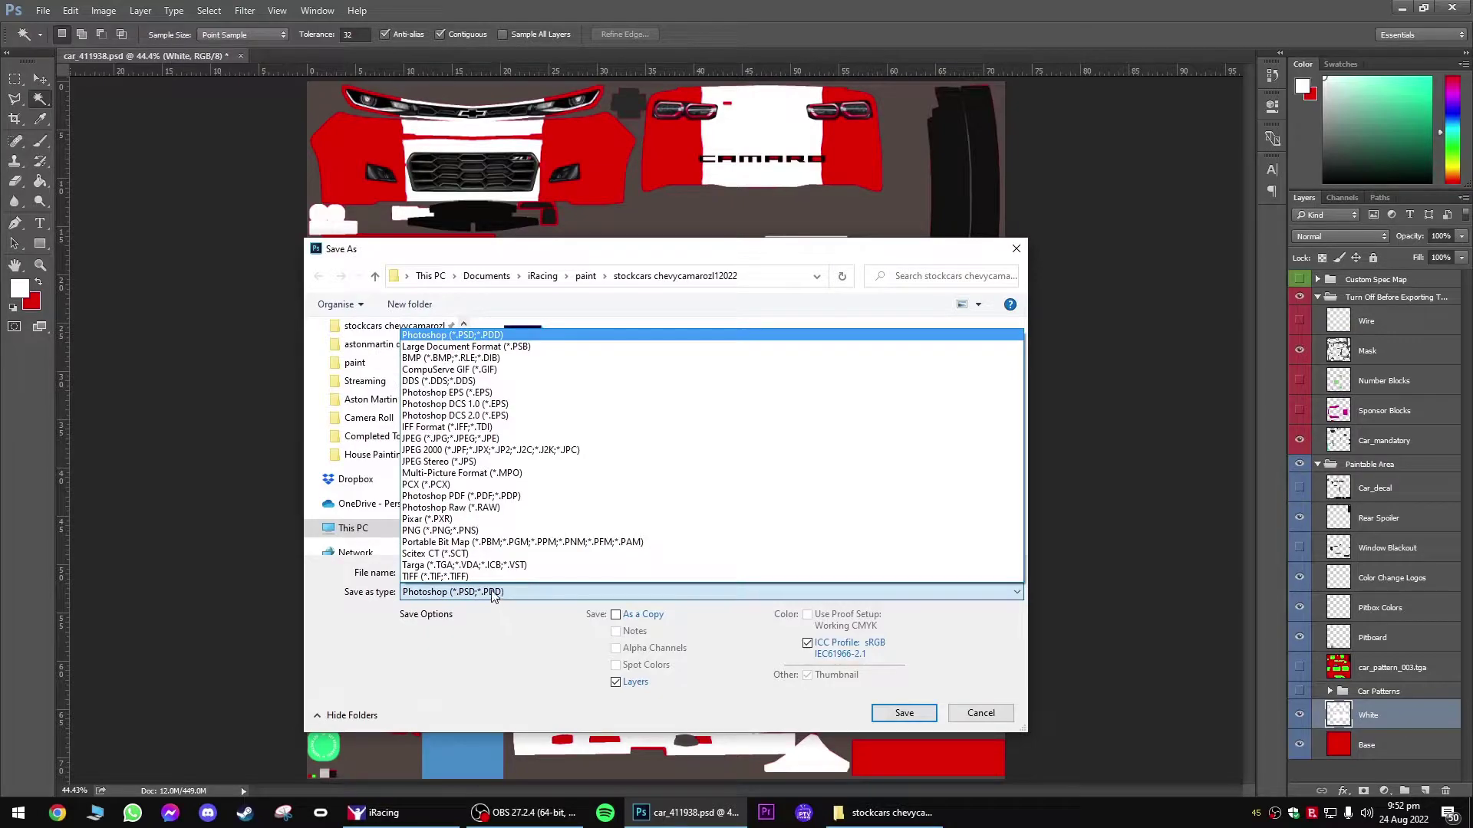
click(463, 566)
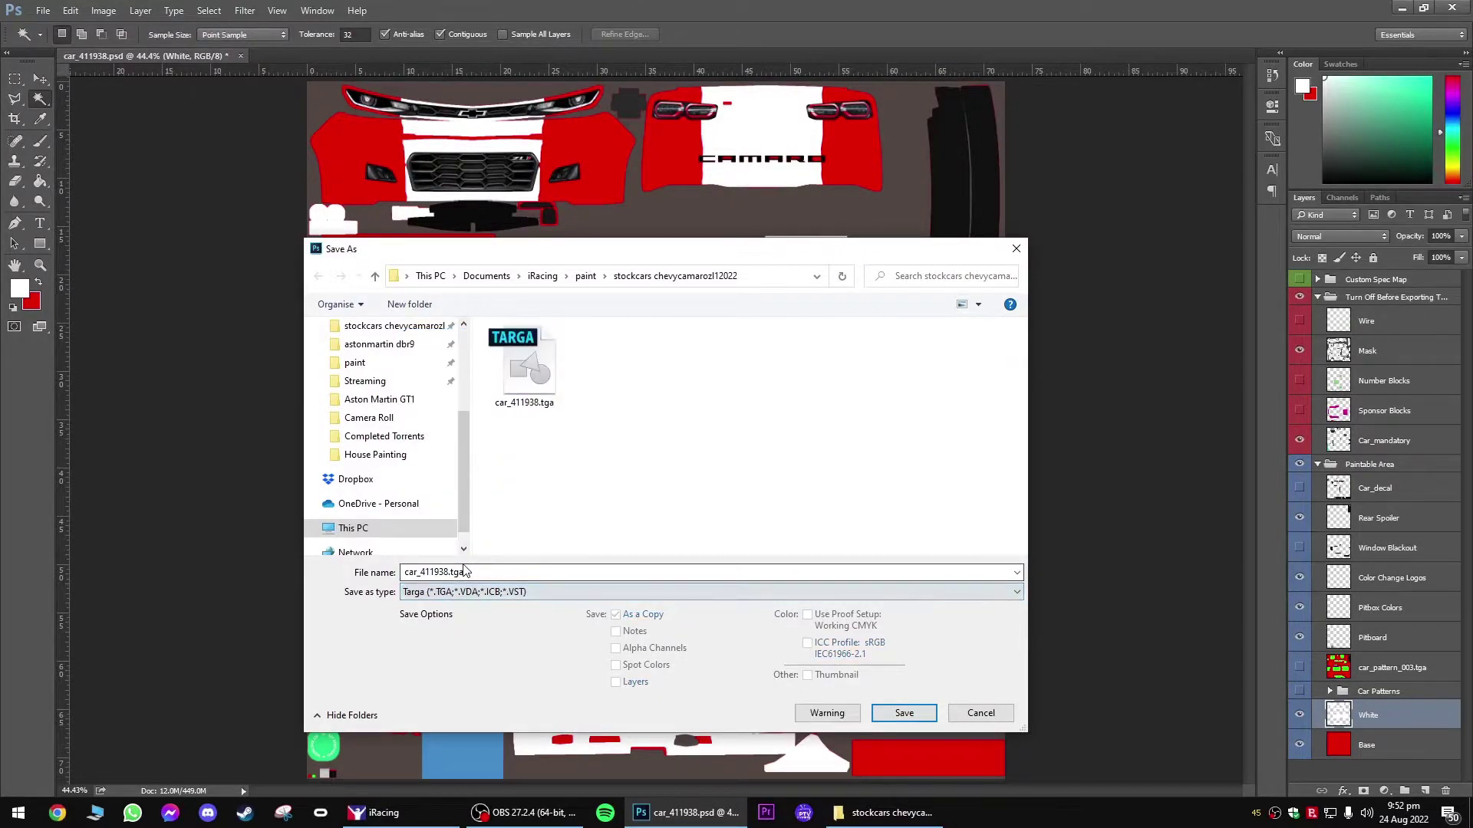
click(535, 381)
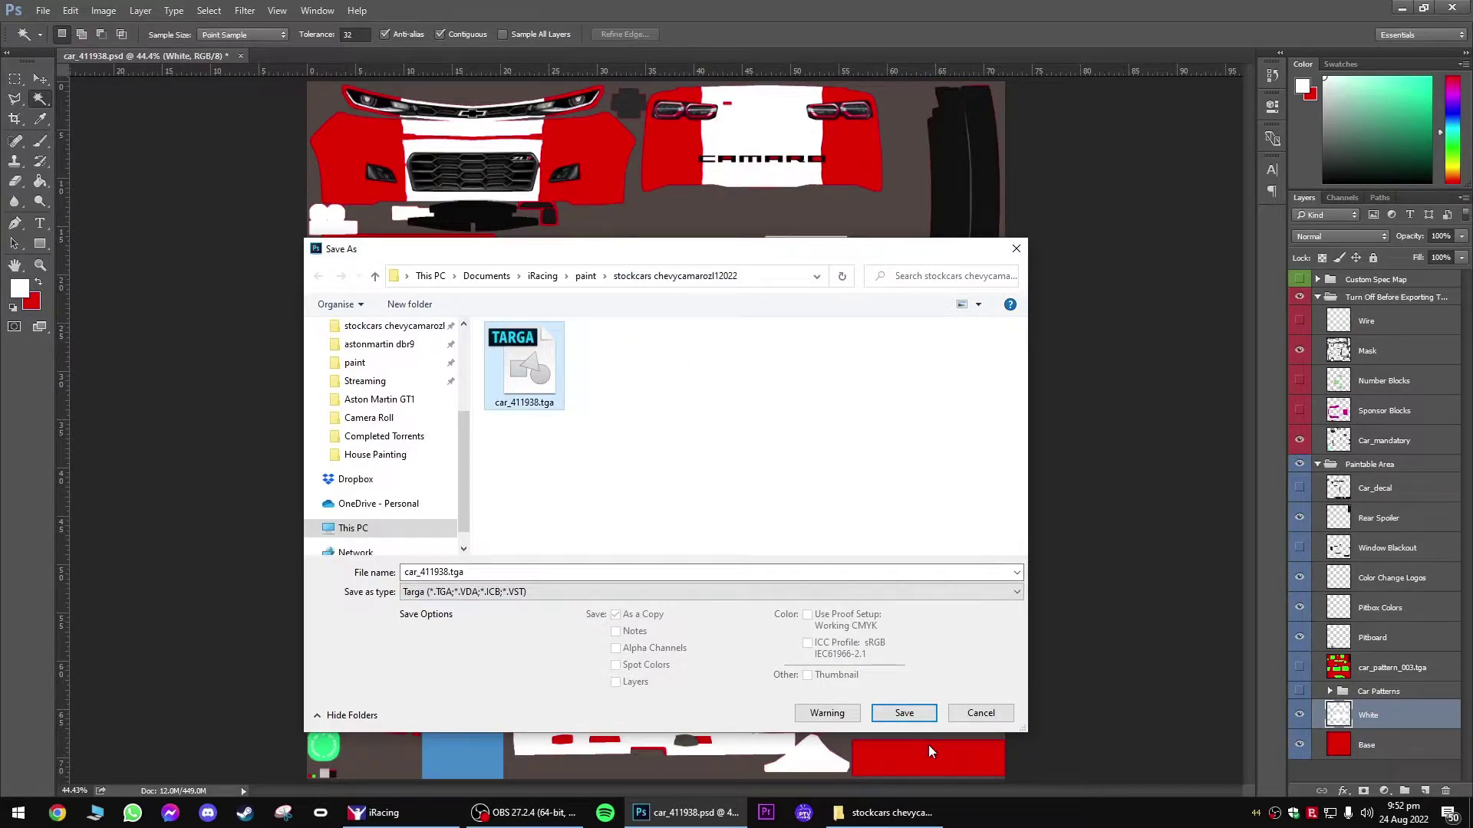
click(921, 713)
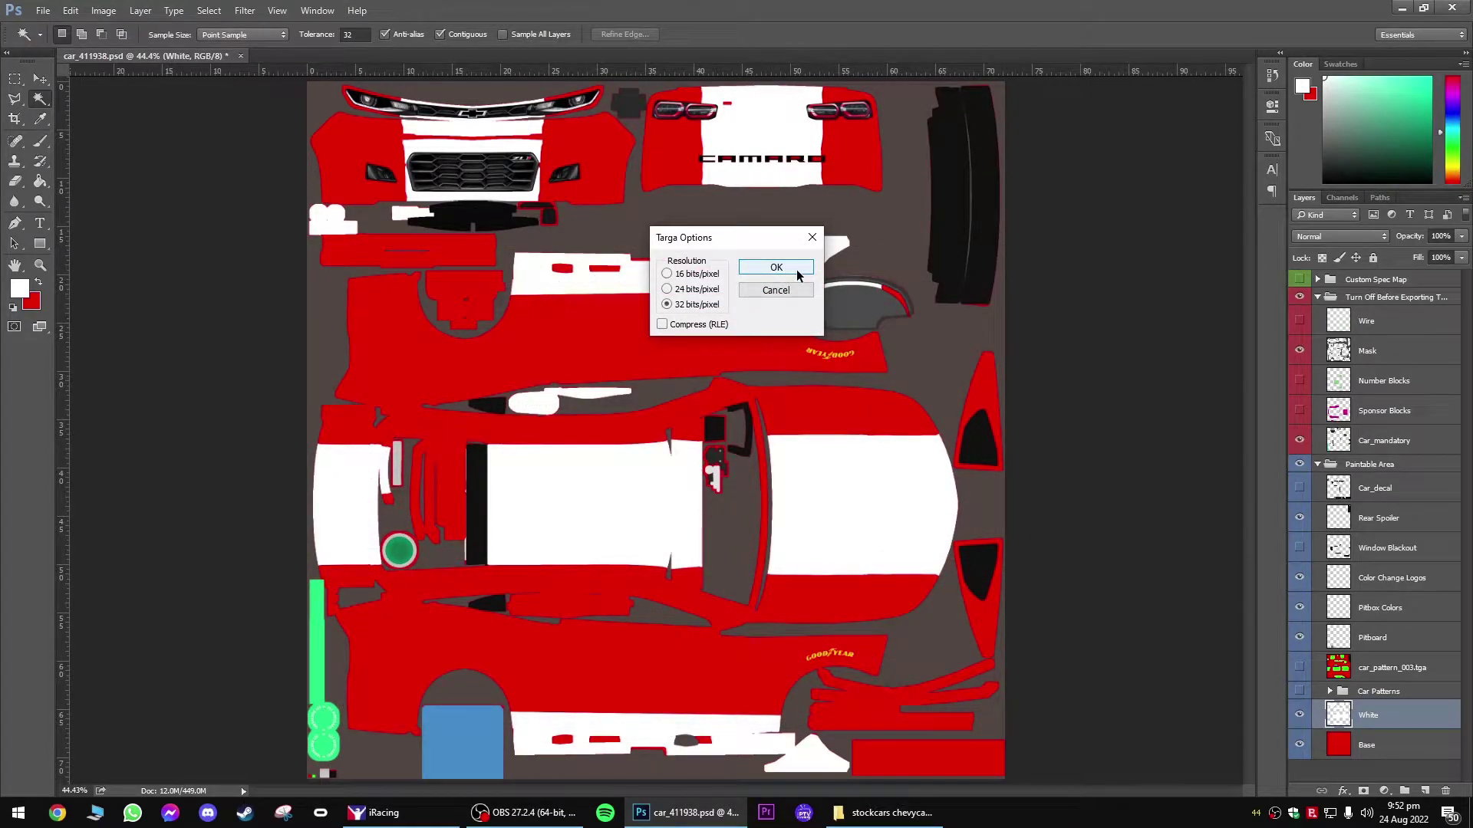
click(776, 268)
Step: Orbit and zoom the red Camaro in iRacing's Car Model viewer to check the white hood, roof and rear stripes
click(434, 825)
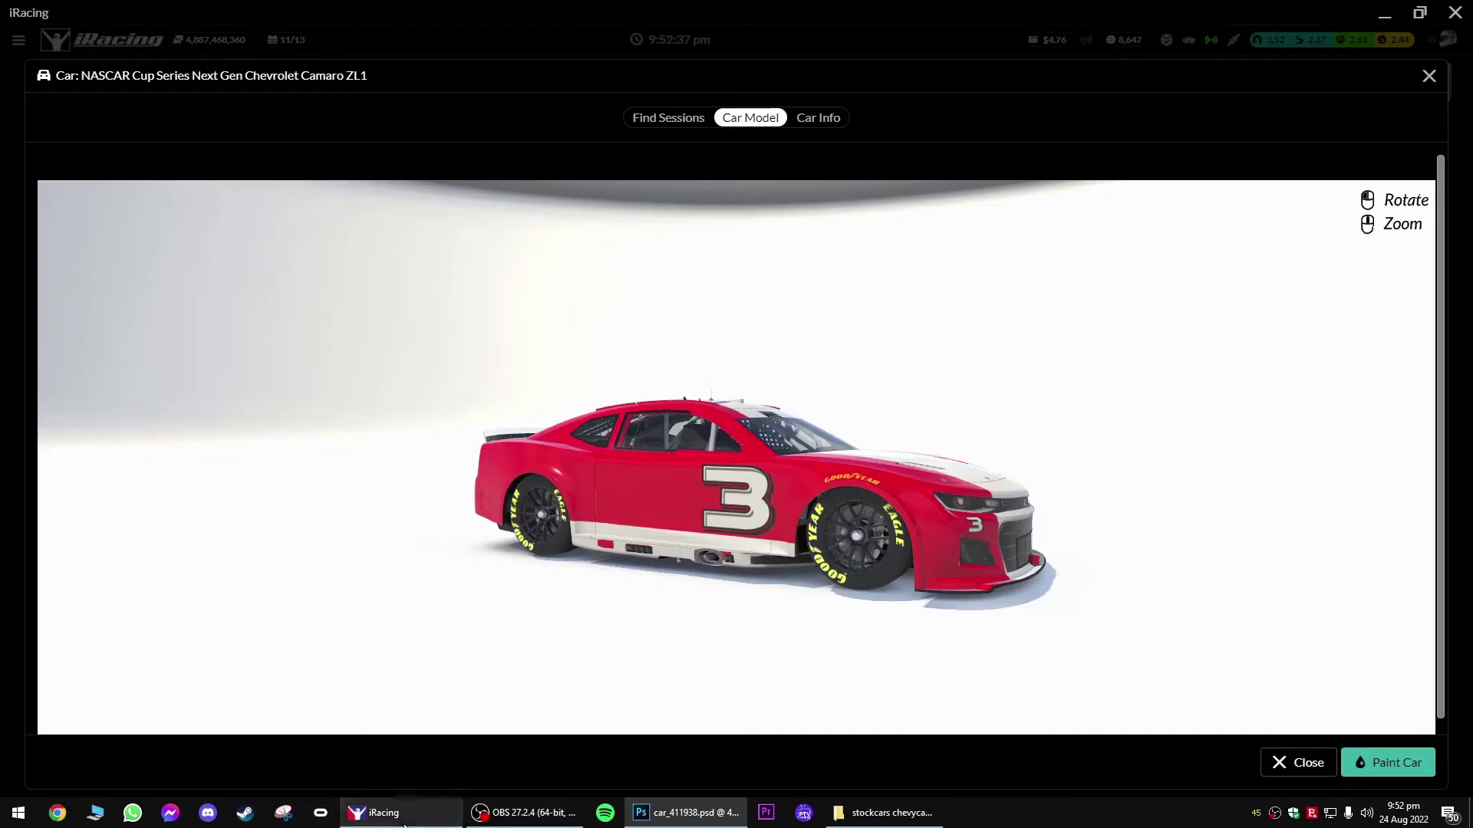
drag(683, 579, 779, 592)
scroll(812, 568, up, 5)
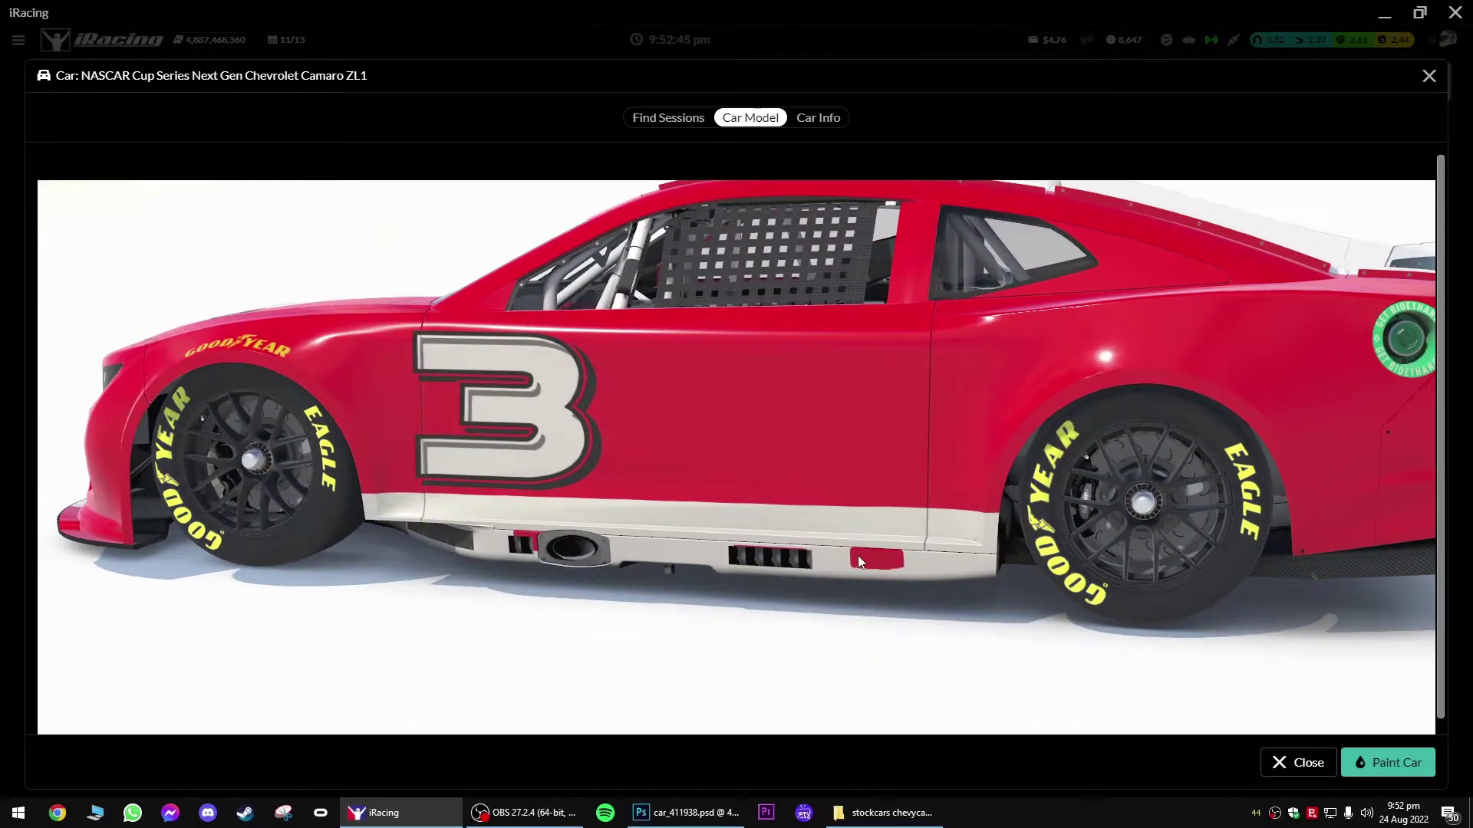
drag(960, 550, 857, 506)
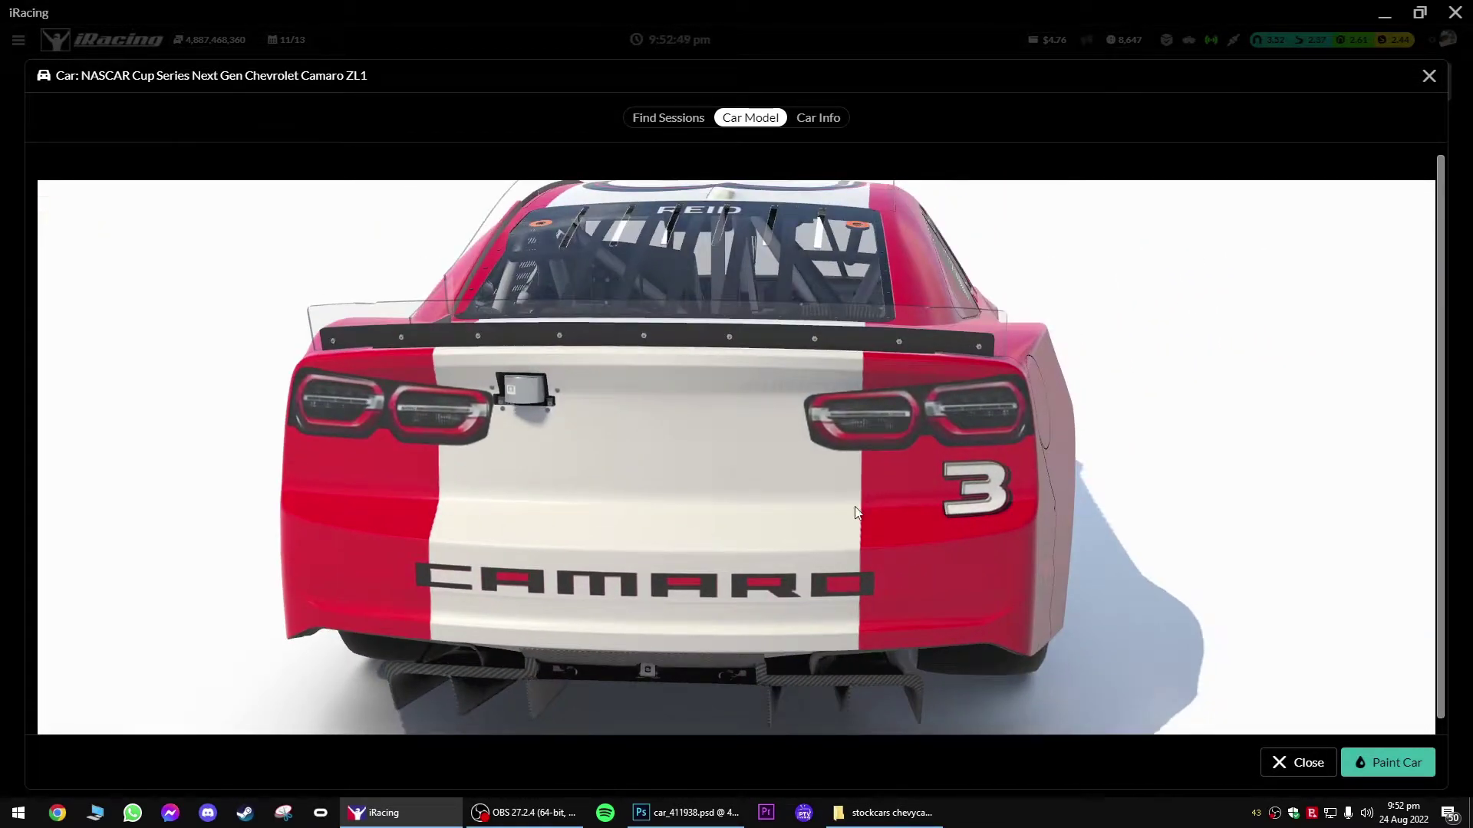
drag(828, 575, 683, 570)
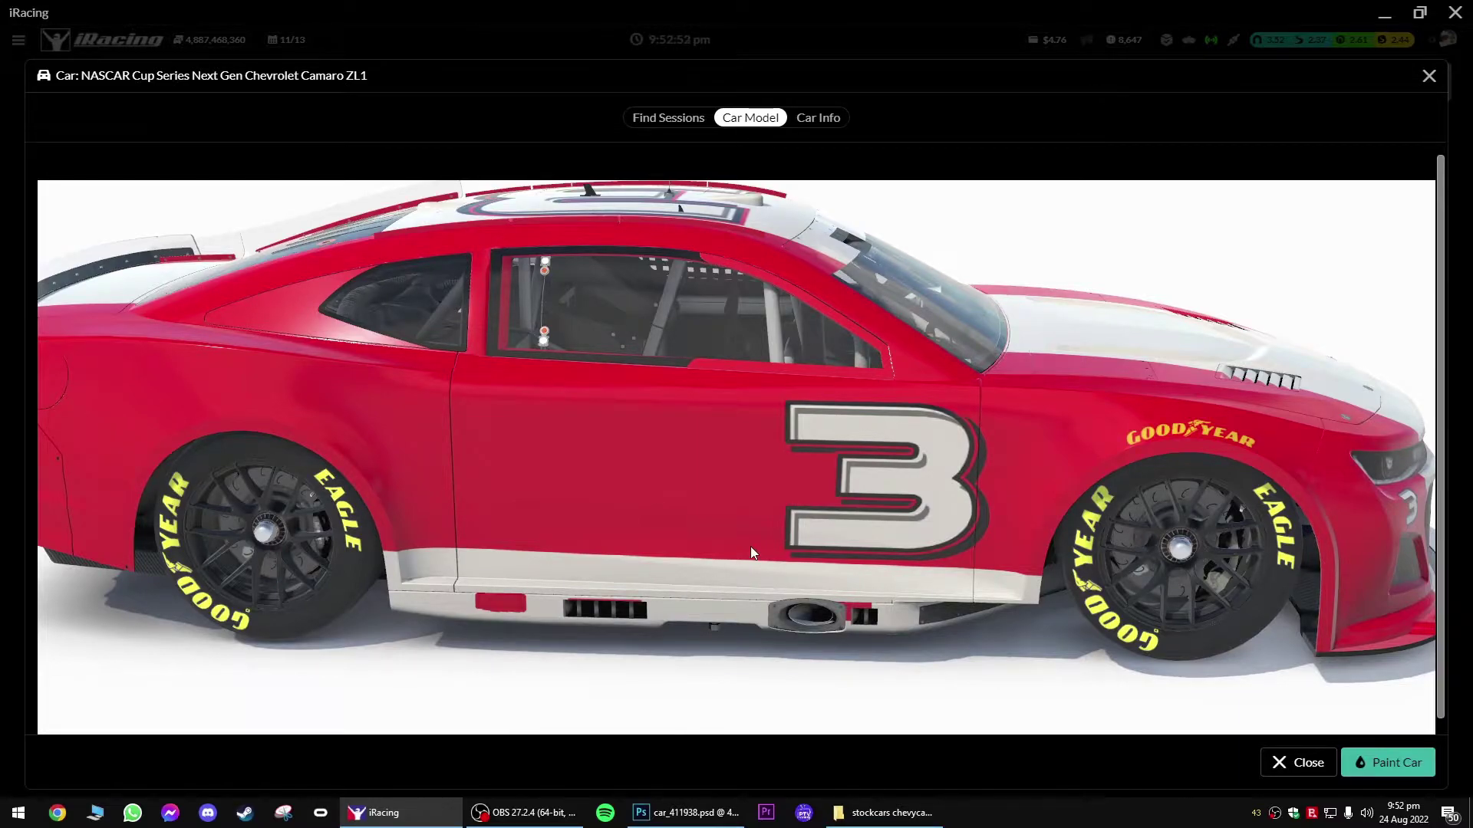
scroll(750, 546, down, 5)
drag(750, 491, 761, 529)
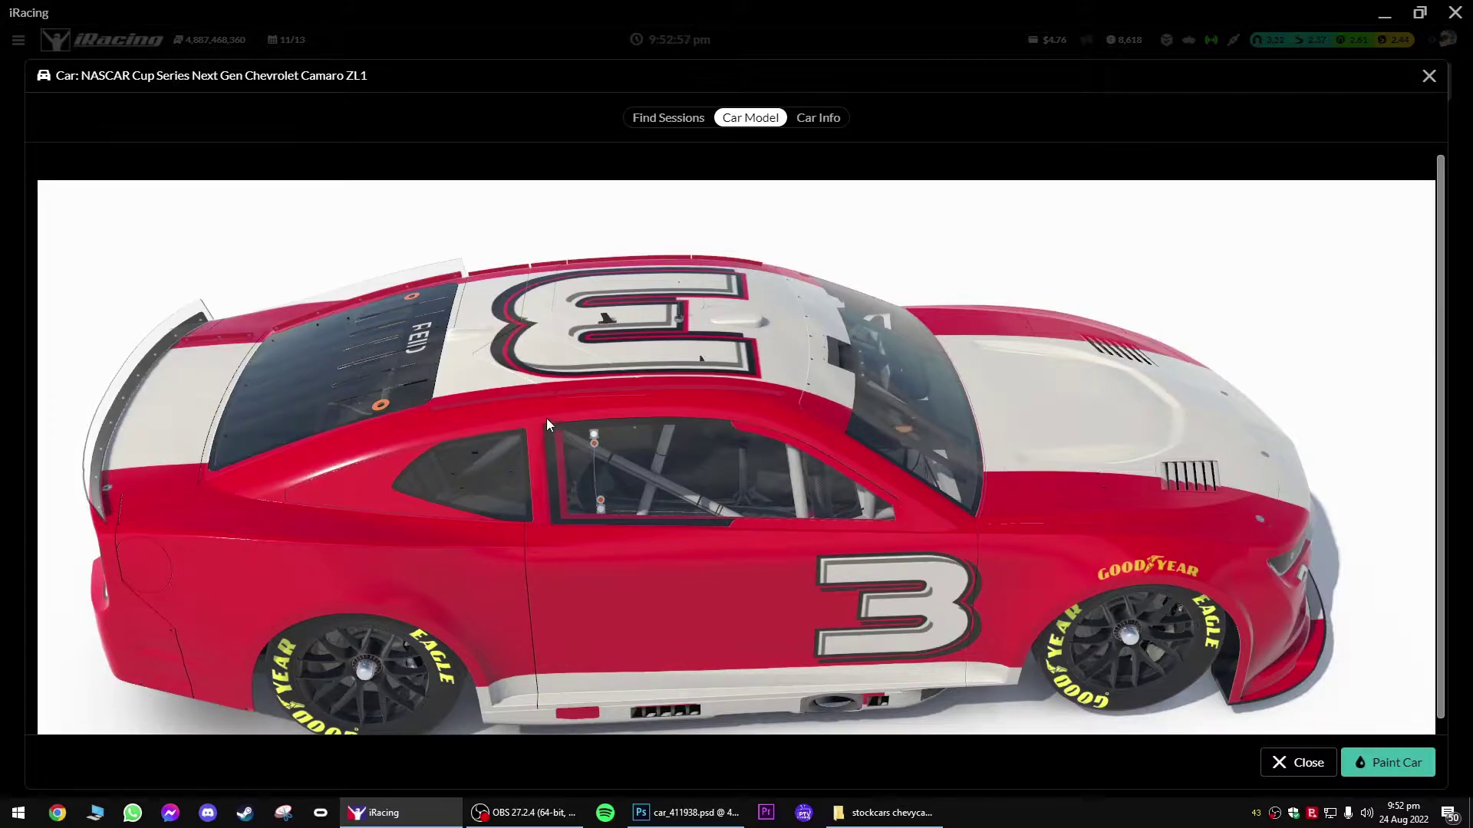
drag(585, 440, 767, 418)
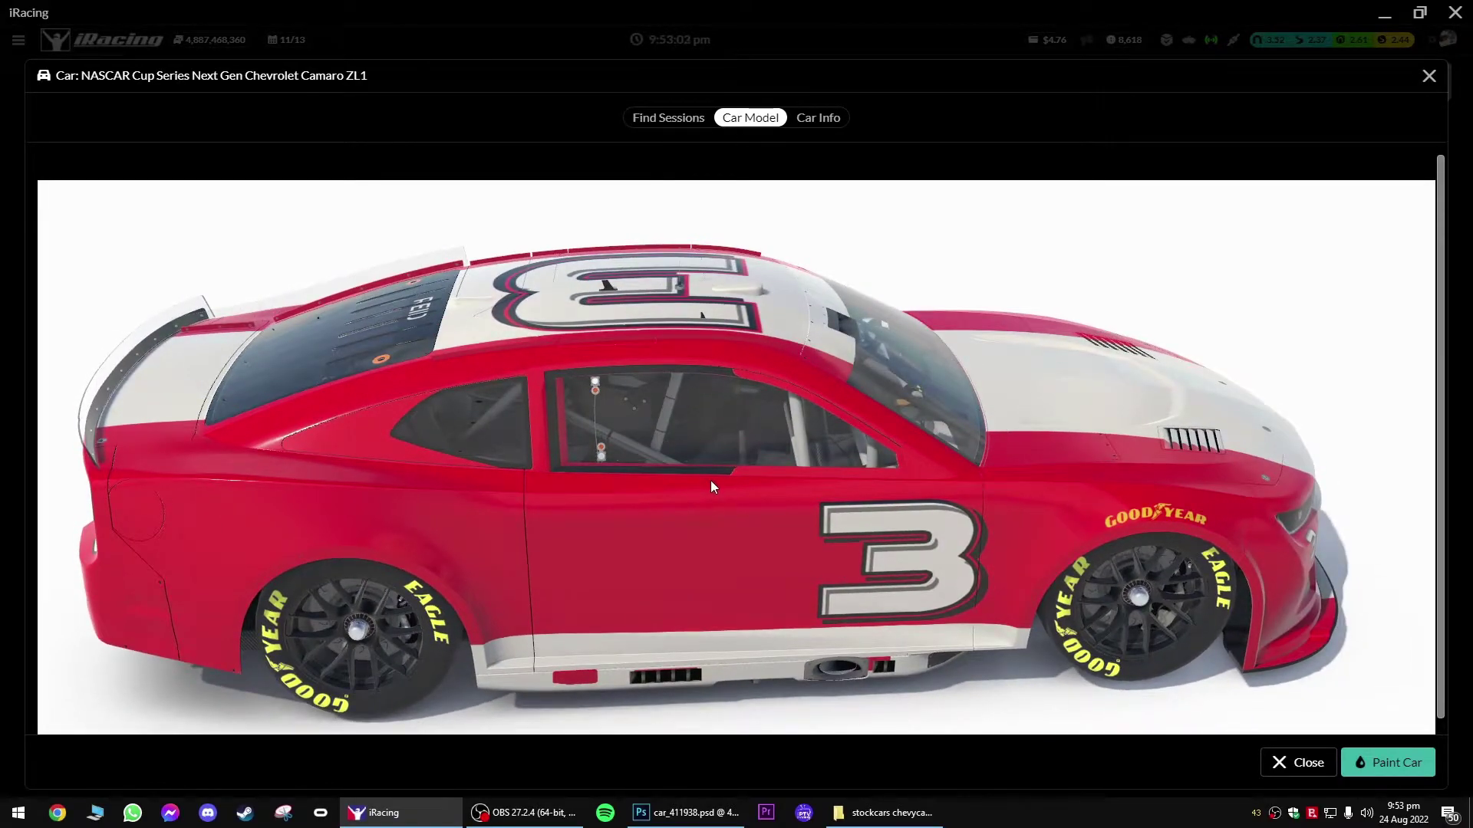
drag(595, 434, 502, 459)
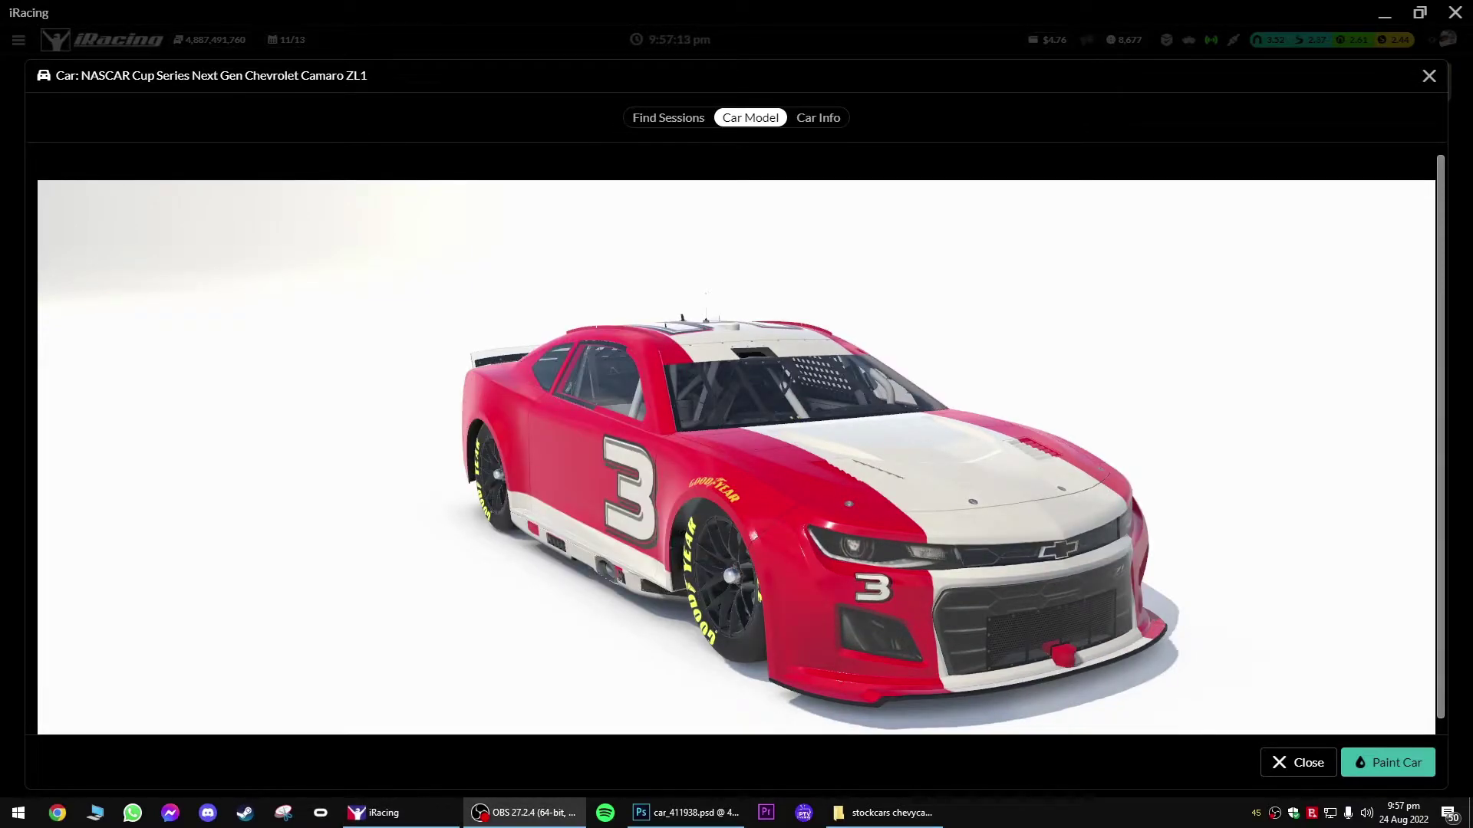
drag(577, 436, 636, 450)
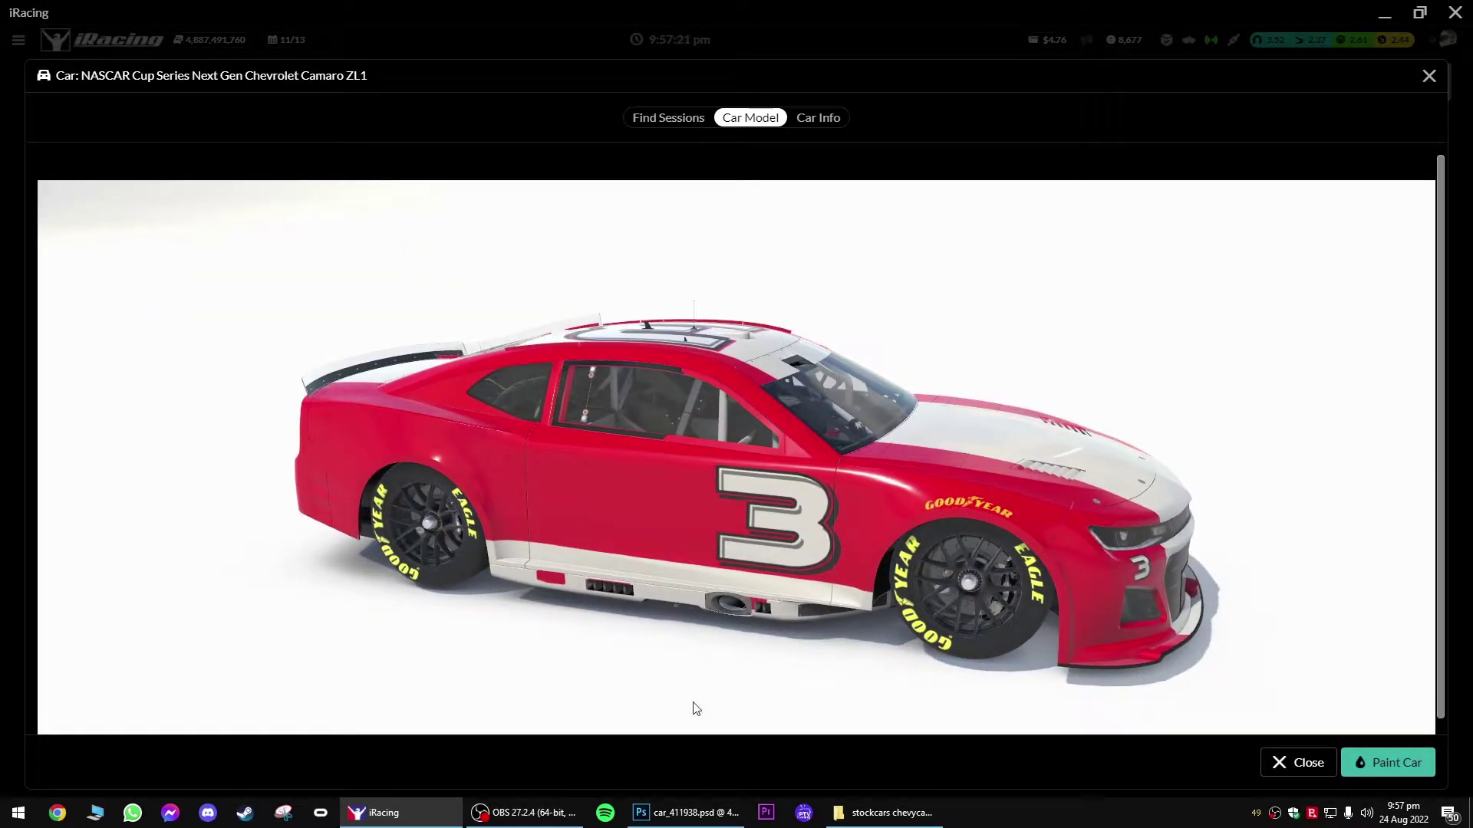
click(687, 813)
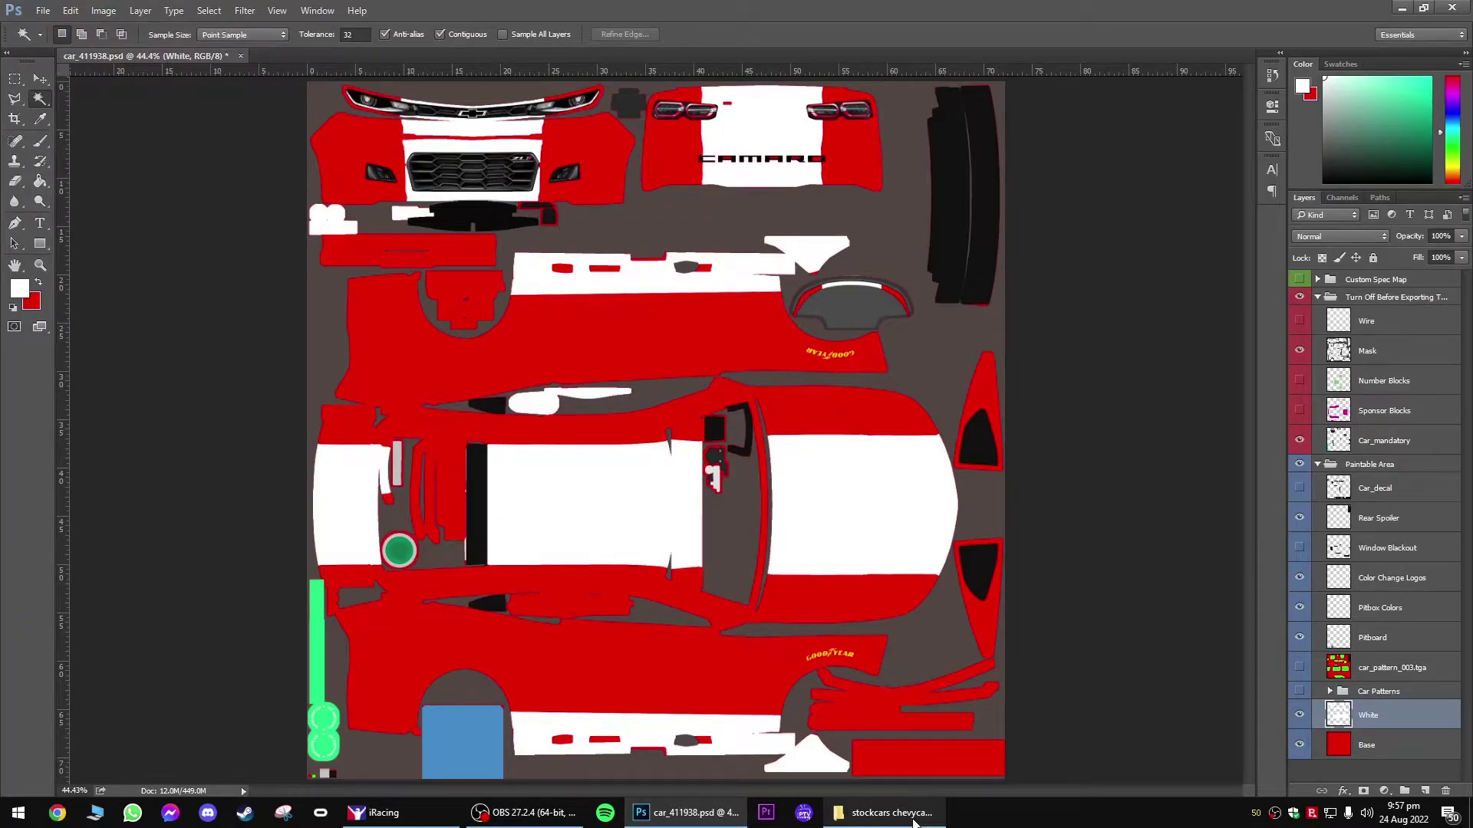
Step: Drag iRacing-Logo-Blue-Square-R.png from the car's paint folder onto the Photoshop template
click(889, 813)
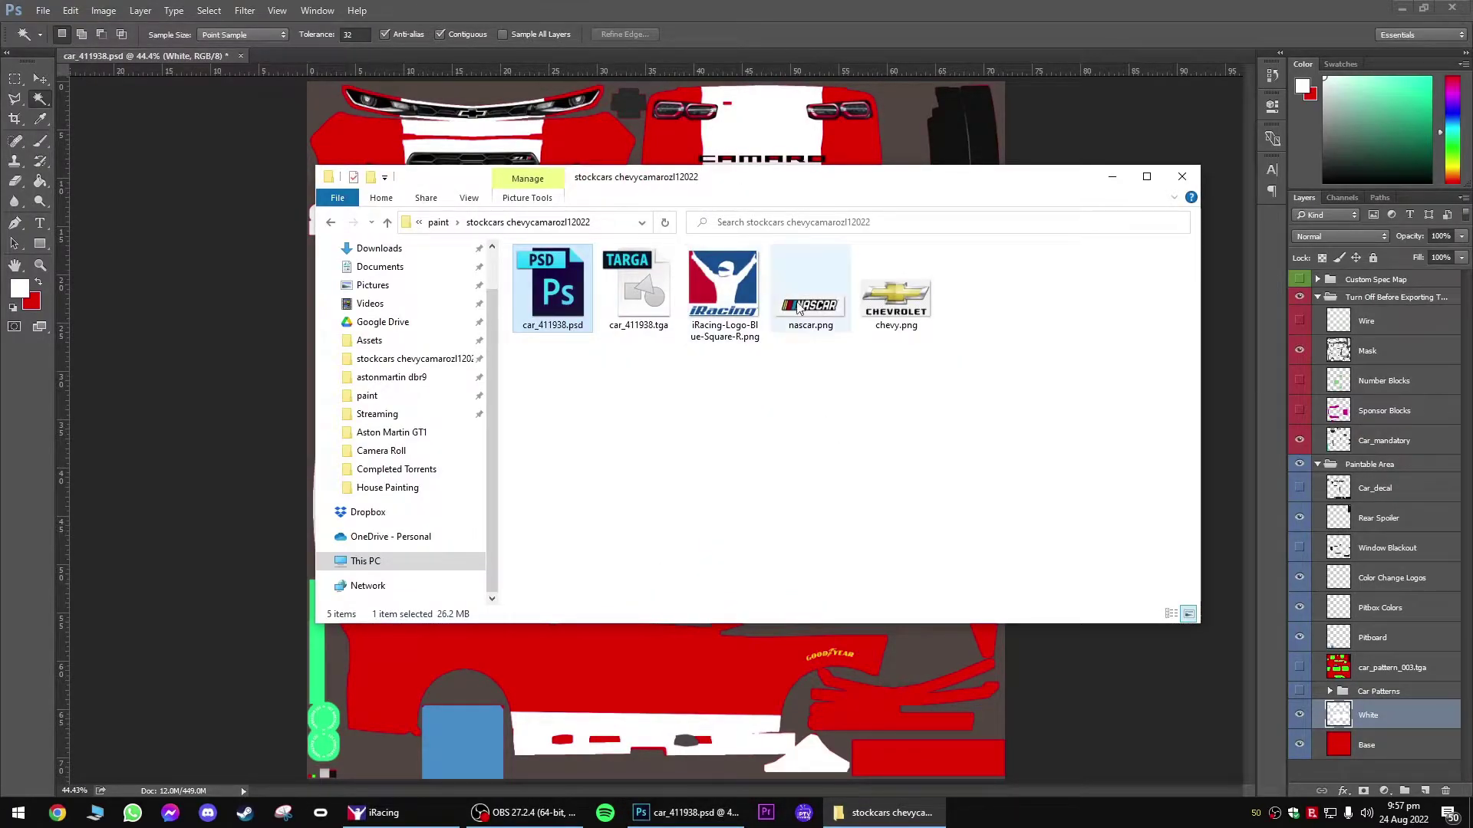
click(865, 370)
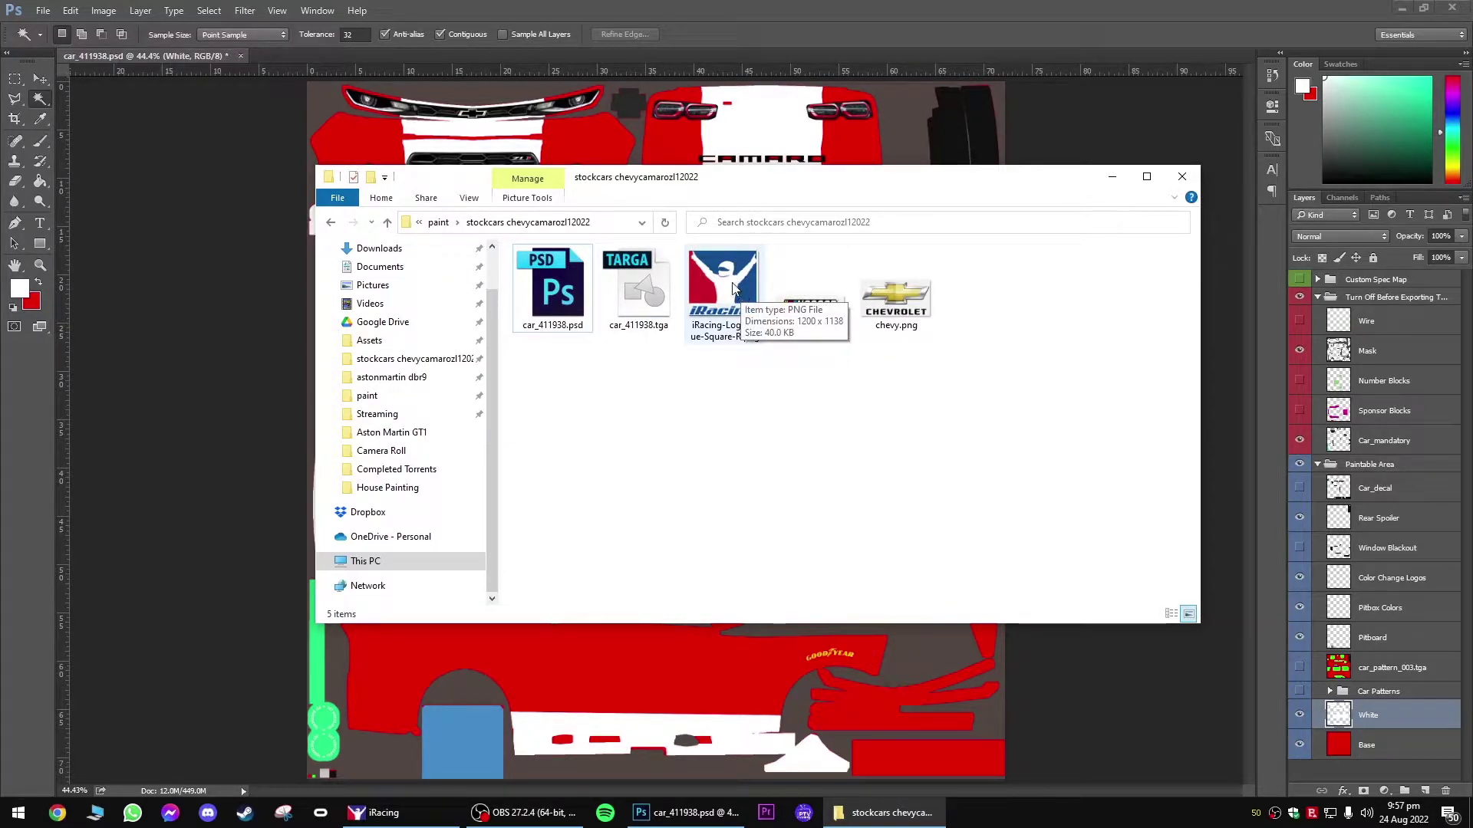
drag(748, 183, 860, 270)
drag(836, 372, 374, 278)
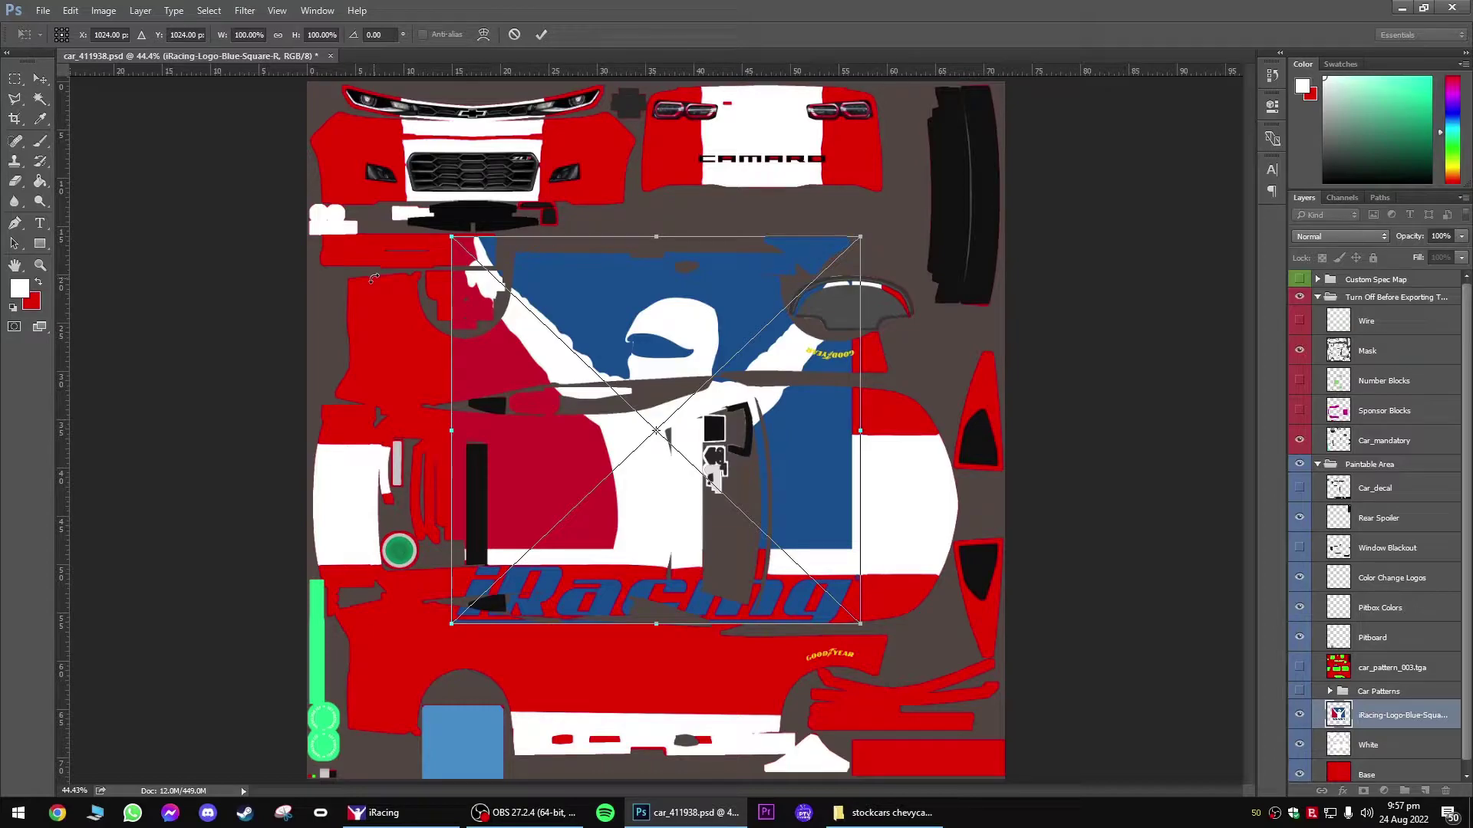
Step: Place the iRacing logo, then rotate it -90° and shrink it to about 60 percent
click(40, 80)
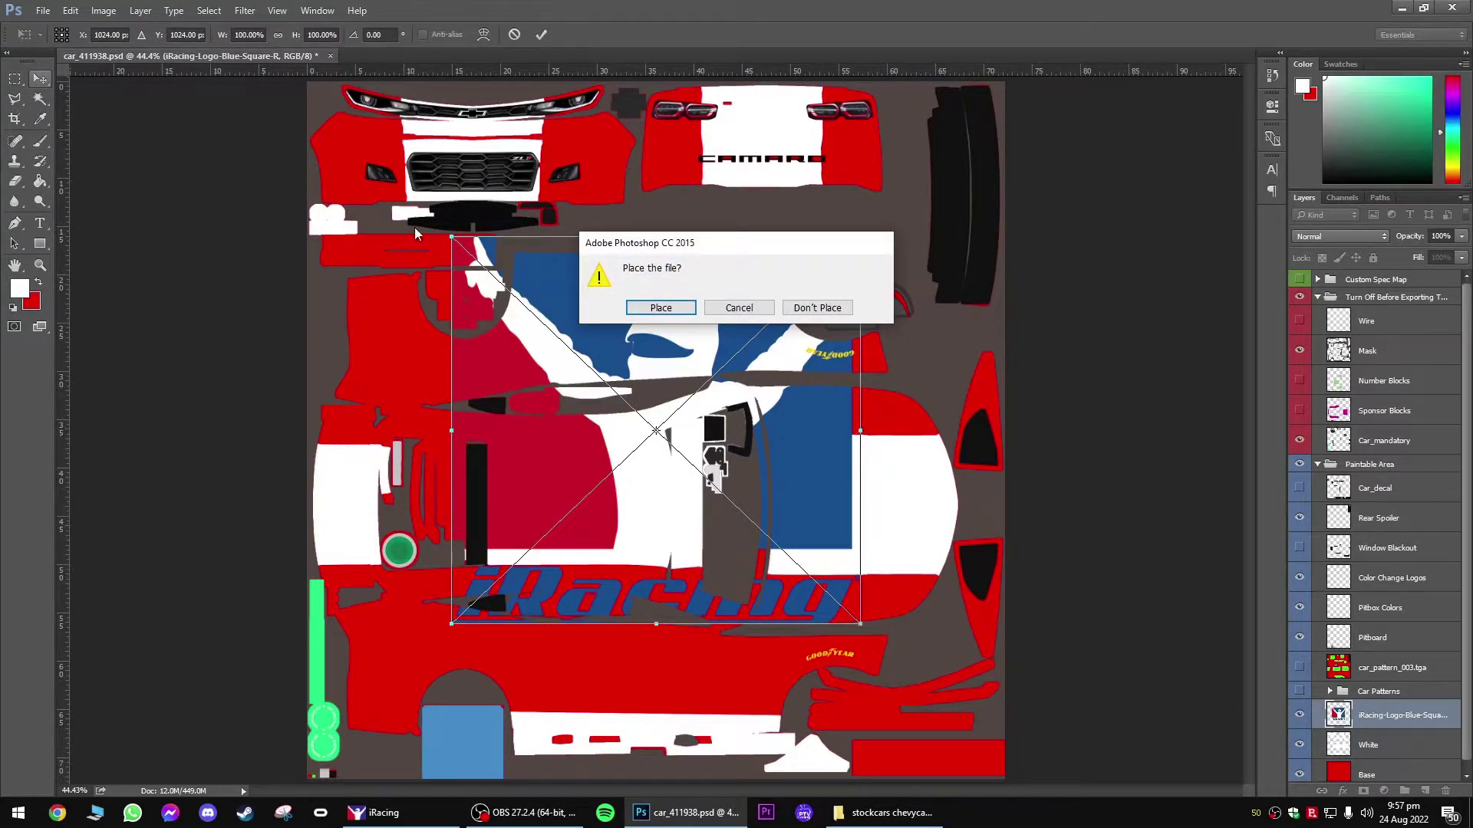
click(679, 308)
drag(660, 442, 759, 497)
key(ctrl+t)
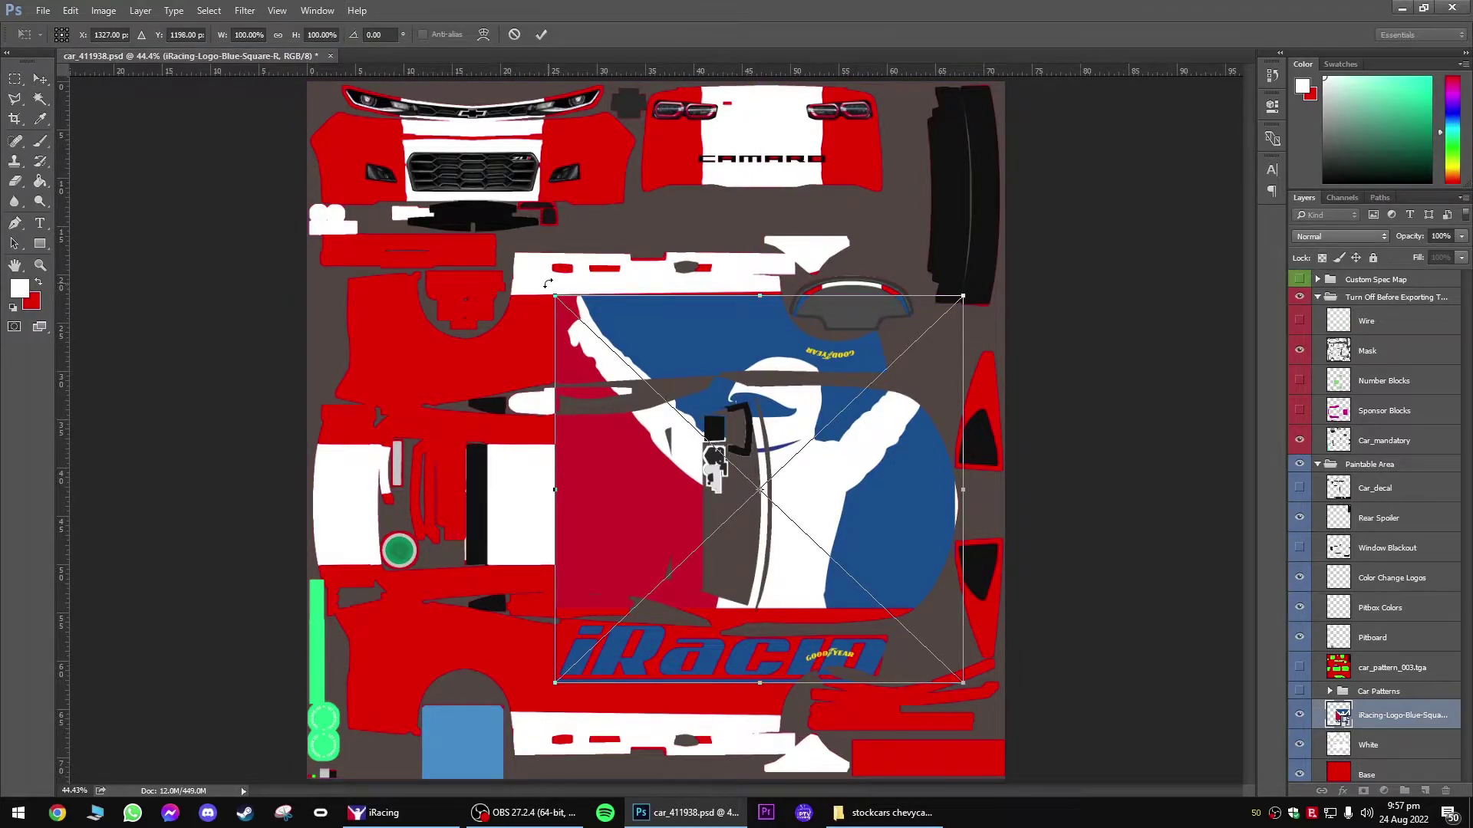
drag(547, 283, 619, 650)
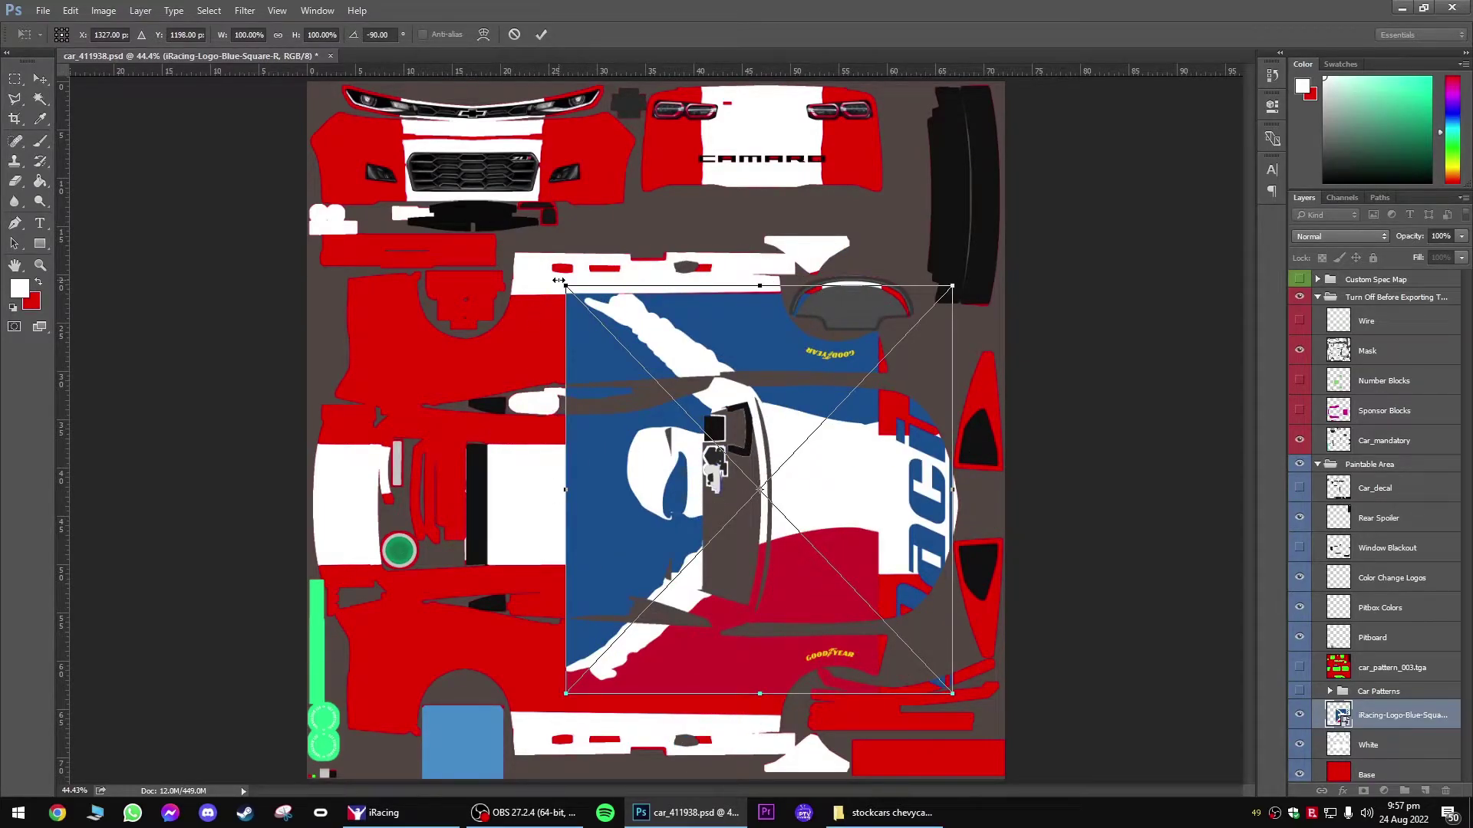
drag(559, 279, 774, 565)
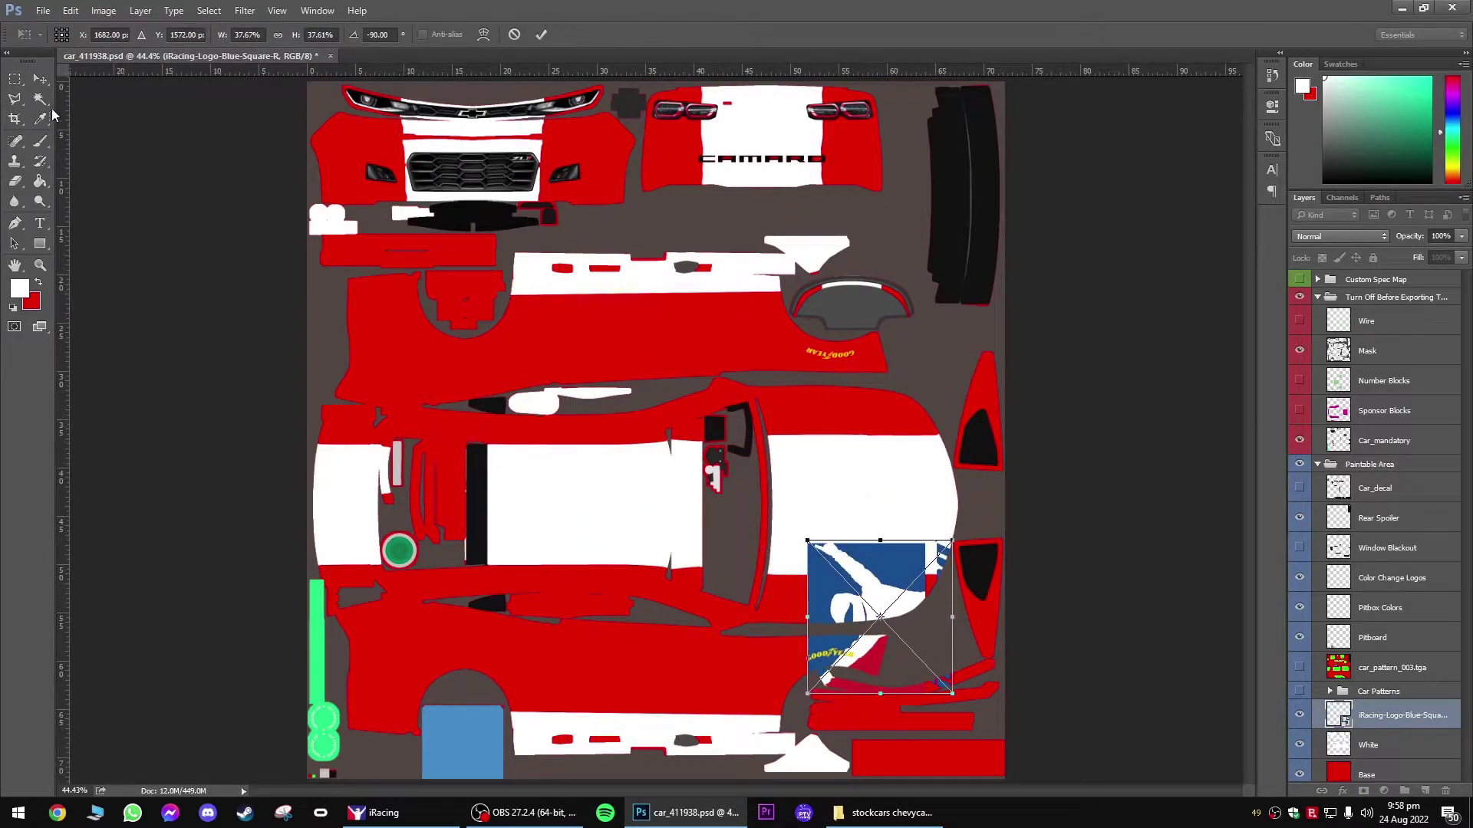
click(39, 78)
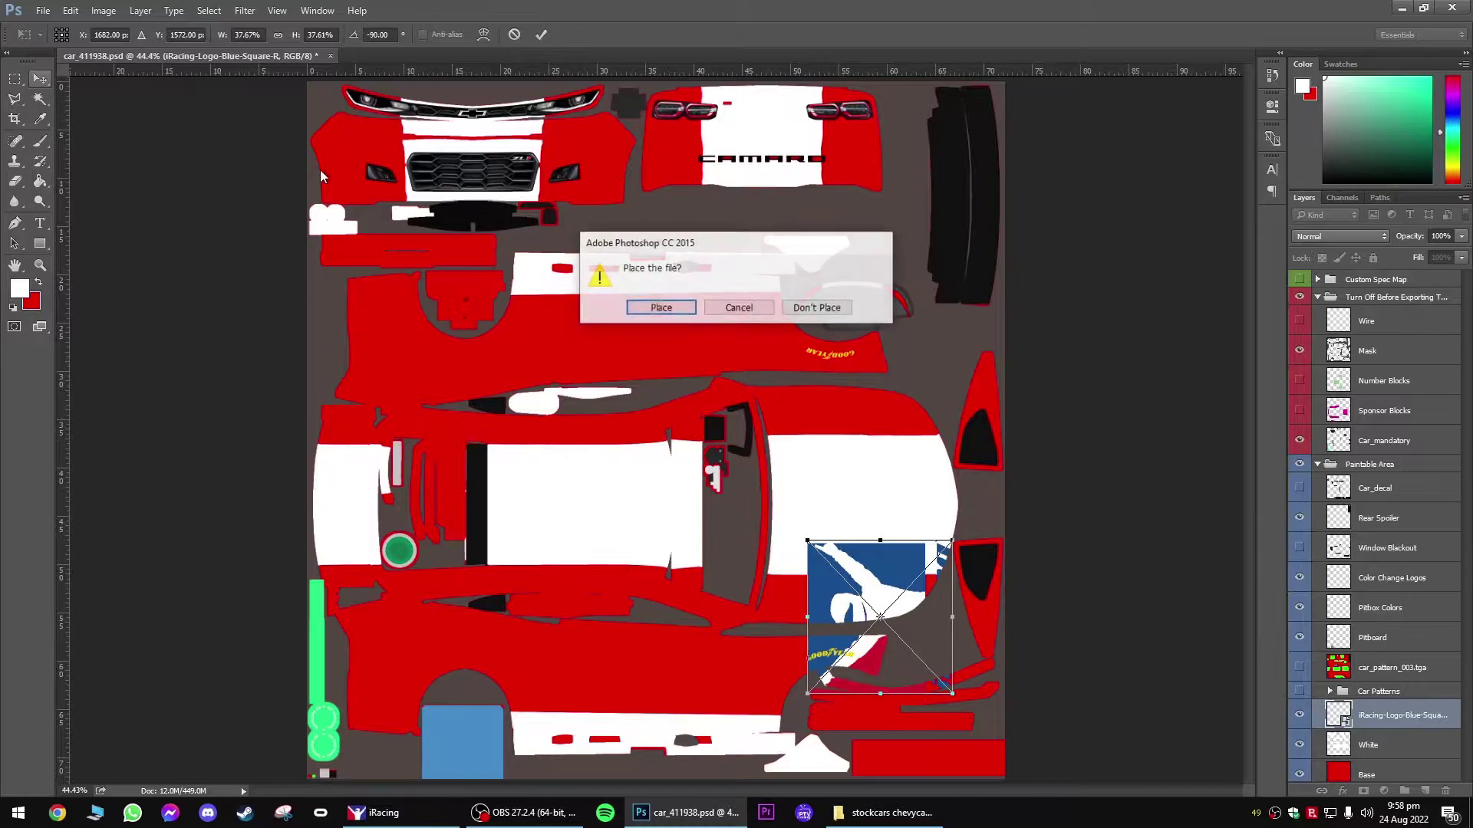
click(680, 310)
Step: Move the logo onto the hood, scale it to about 30 percent, and nudge it right
drag(857, 599, 831, 486)
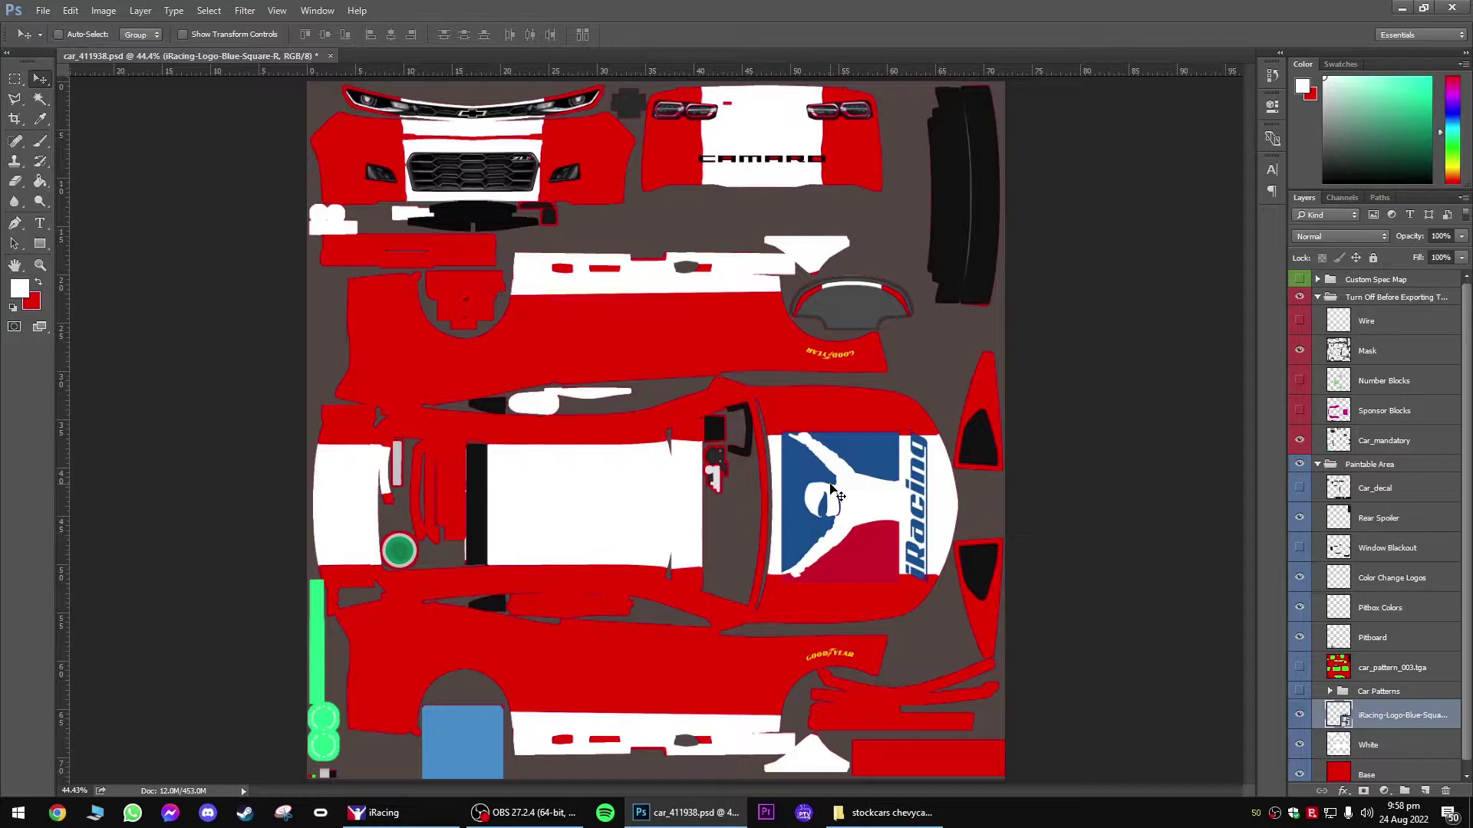
key(ctrl+t)
drag(930, 431, 913, 445)
drag(779, 585, 798, 569)
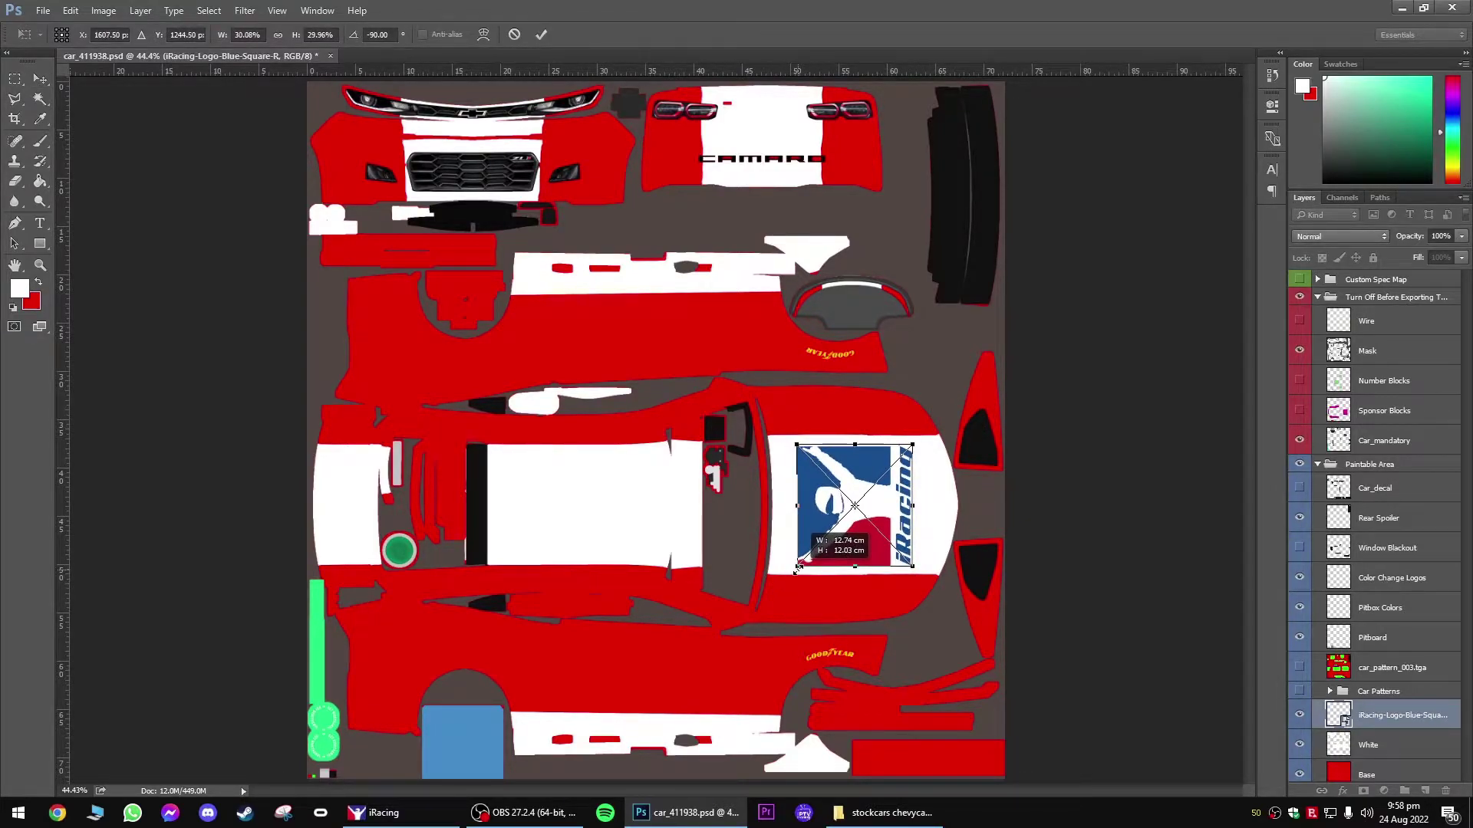
click(43, 77)
click(681, 312)
key(Right)
key(Right)
key(Right)
key(Right)
key(Right)
key(Right)
key(Right)
key(Right)
key(Right)
key(Right)
key(Right)
key(Right)
key(Right)
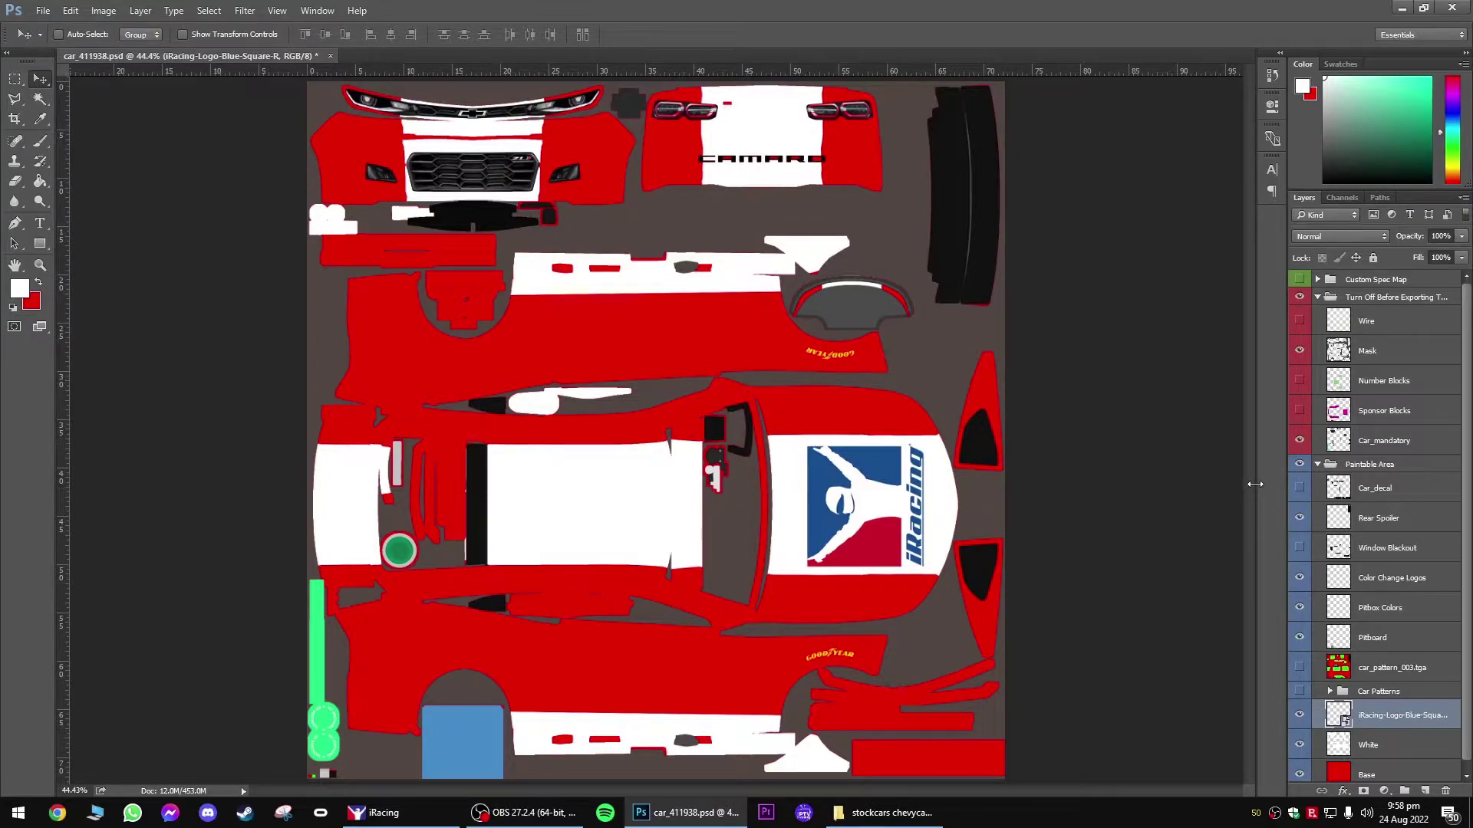
Step: Show the Wire and Sponsor Blocks guide layers, leaving Number Blocks hidden
click(1298, 321)
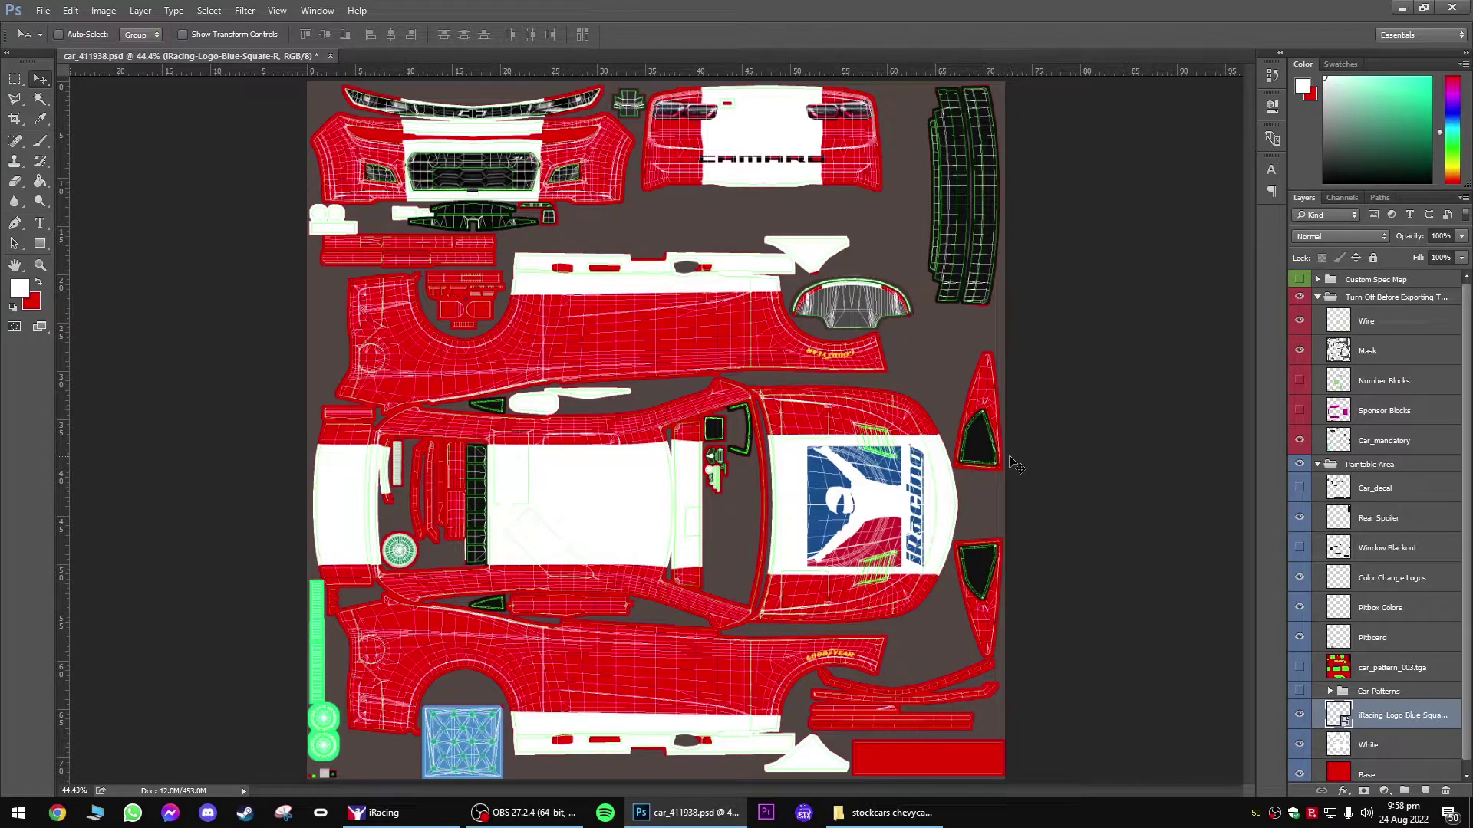
click(1298, 382)
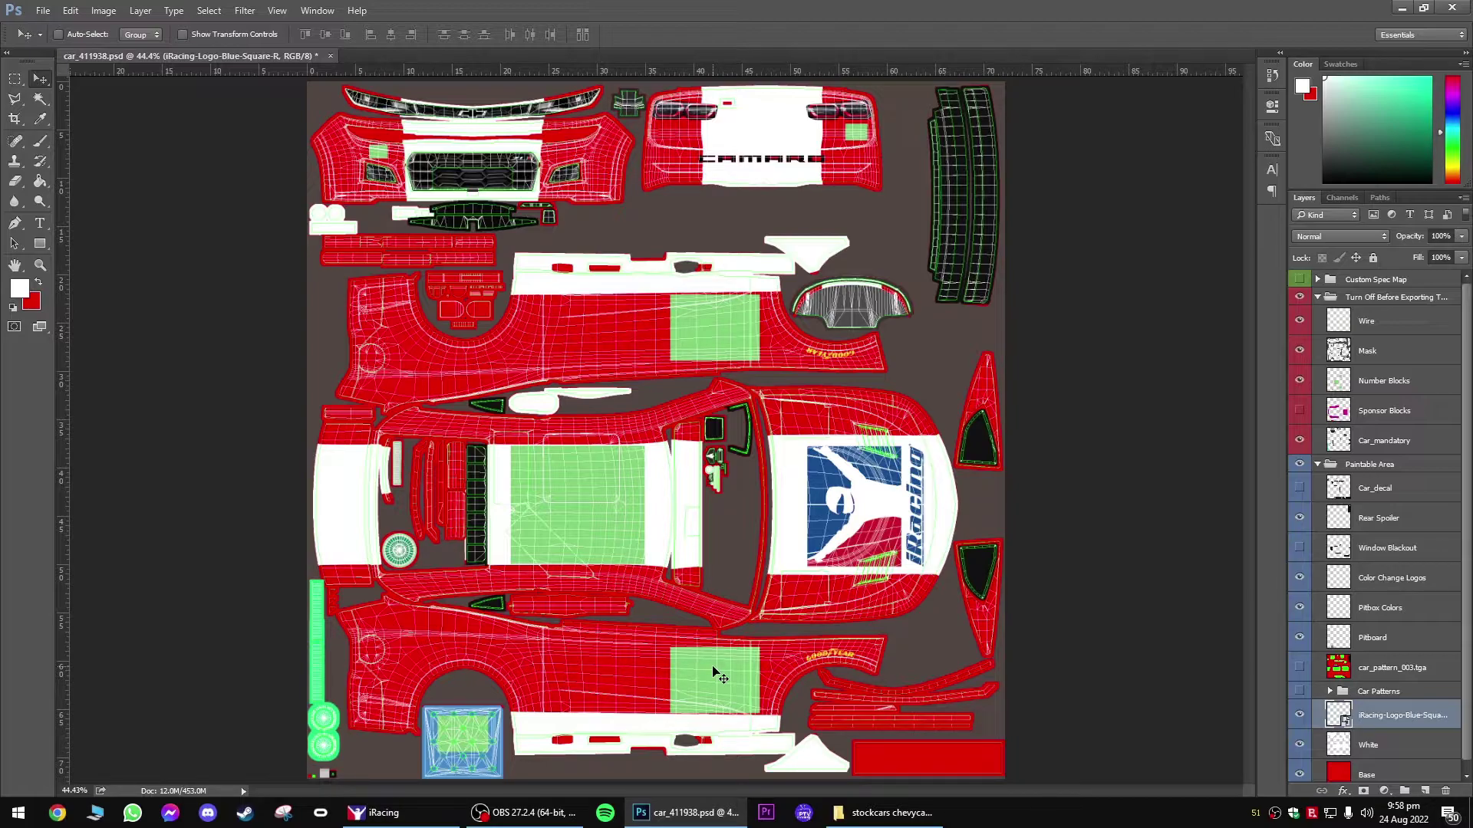
click(1304, 386)
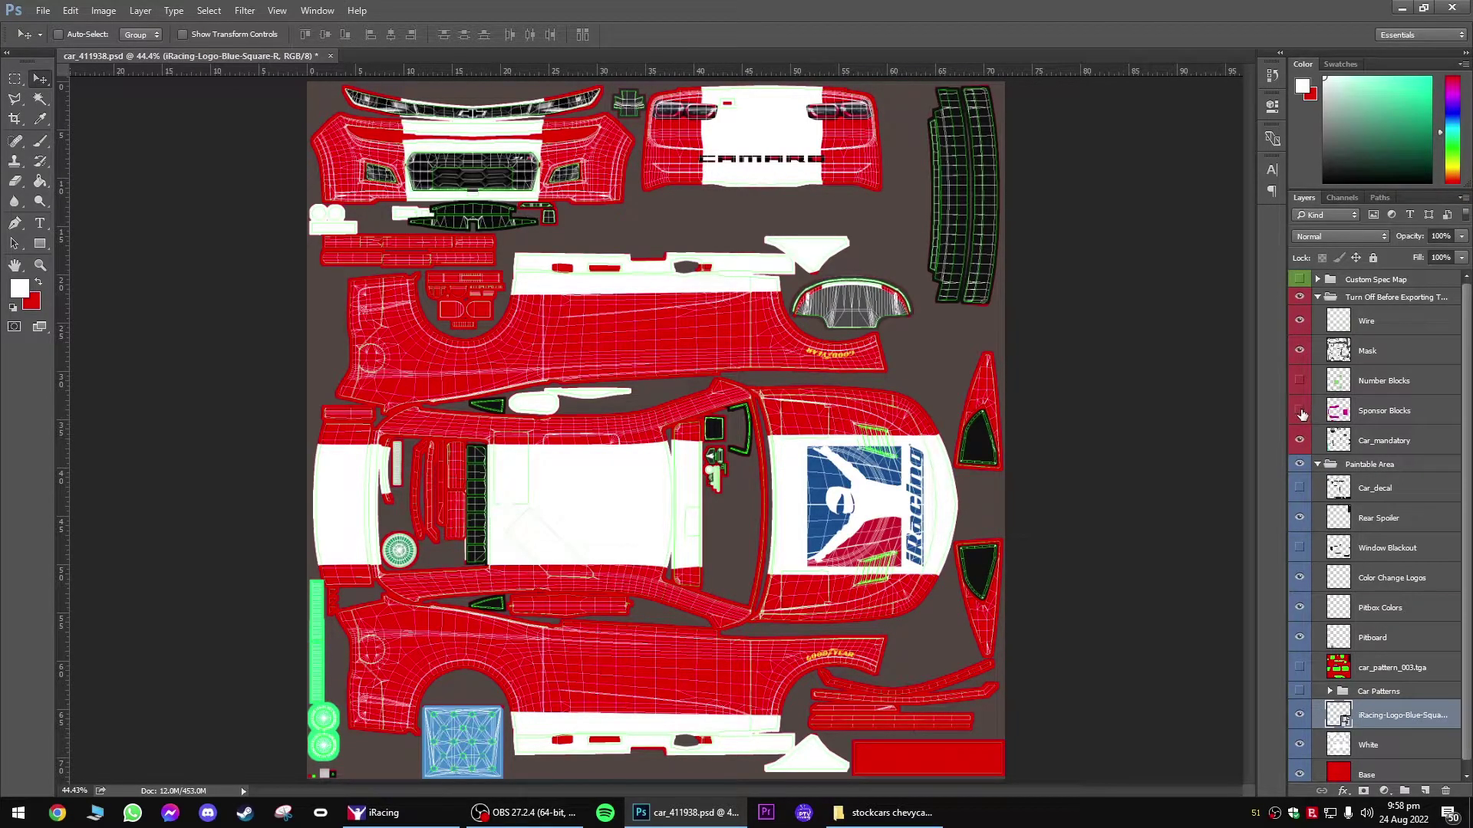
click(1300, 412)
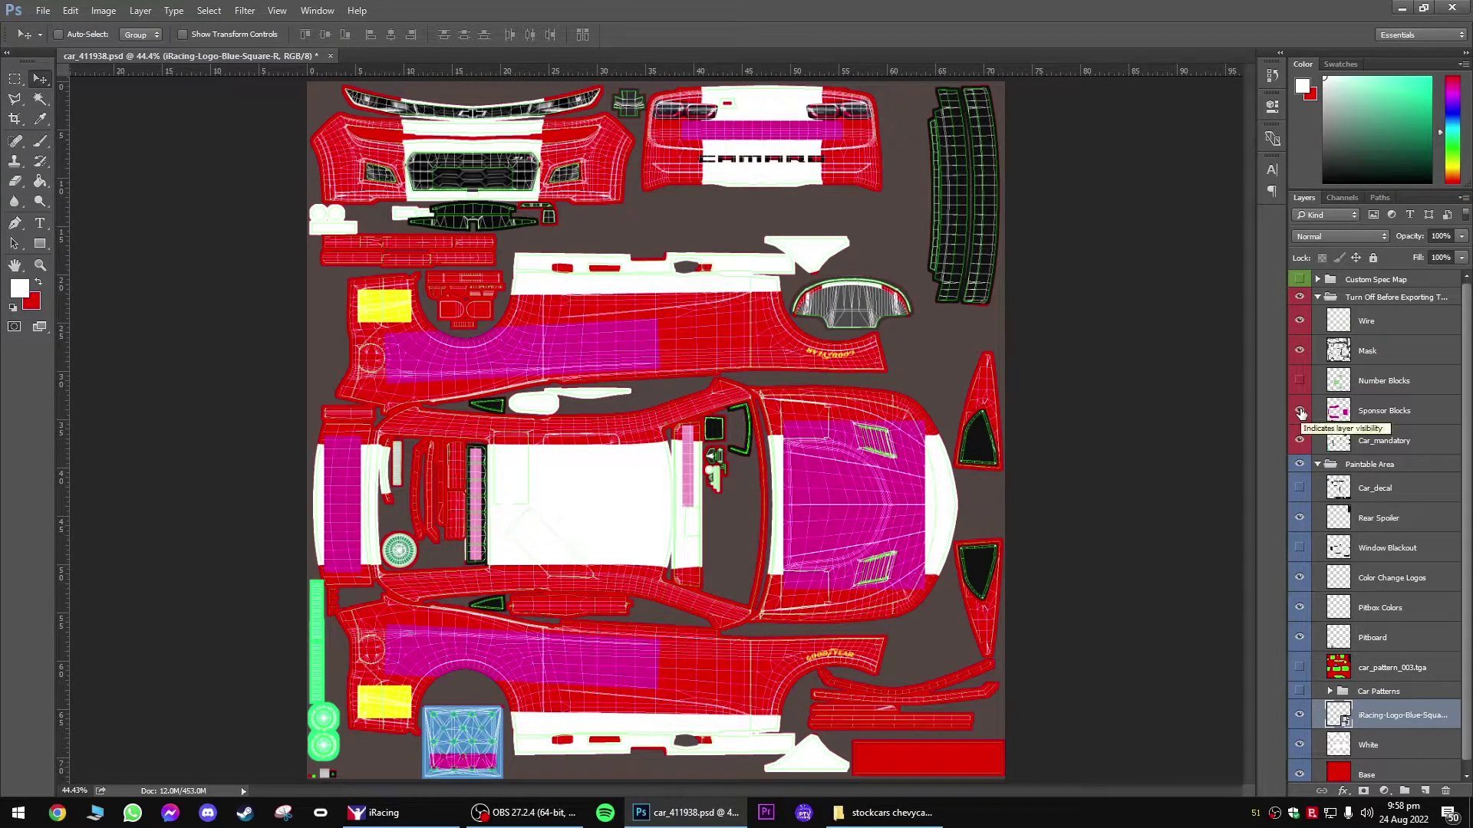